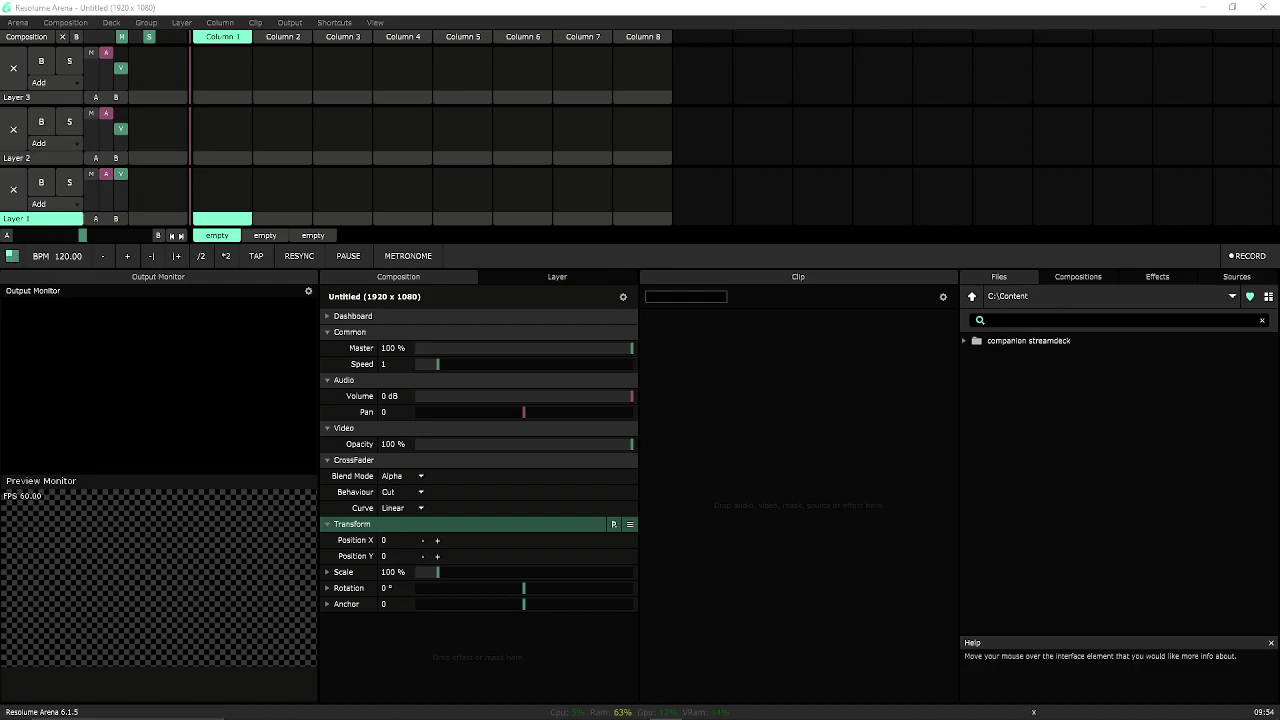
- Show the whole Paint layout sketch and place a Windows Calculator over its right side
key("alt+Tab")
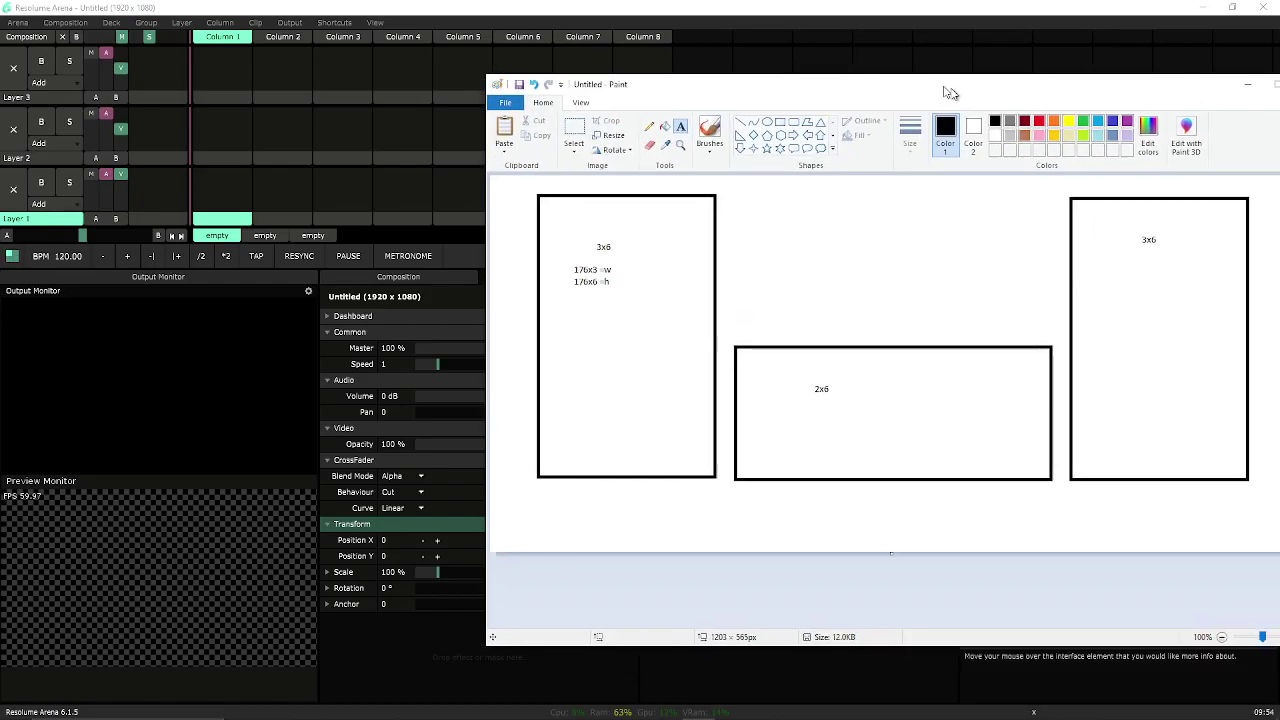
left_click_drag(900, 63, 571, 77)
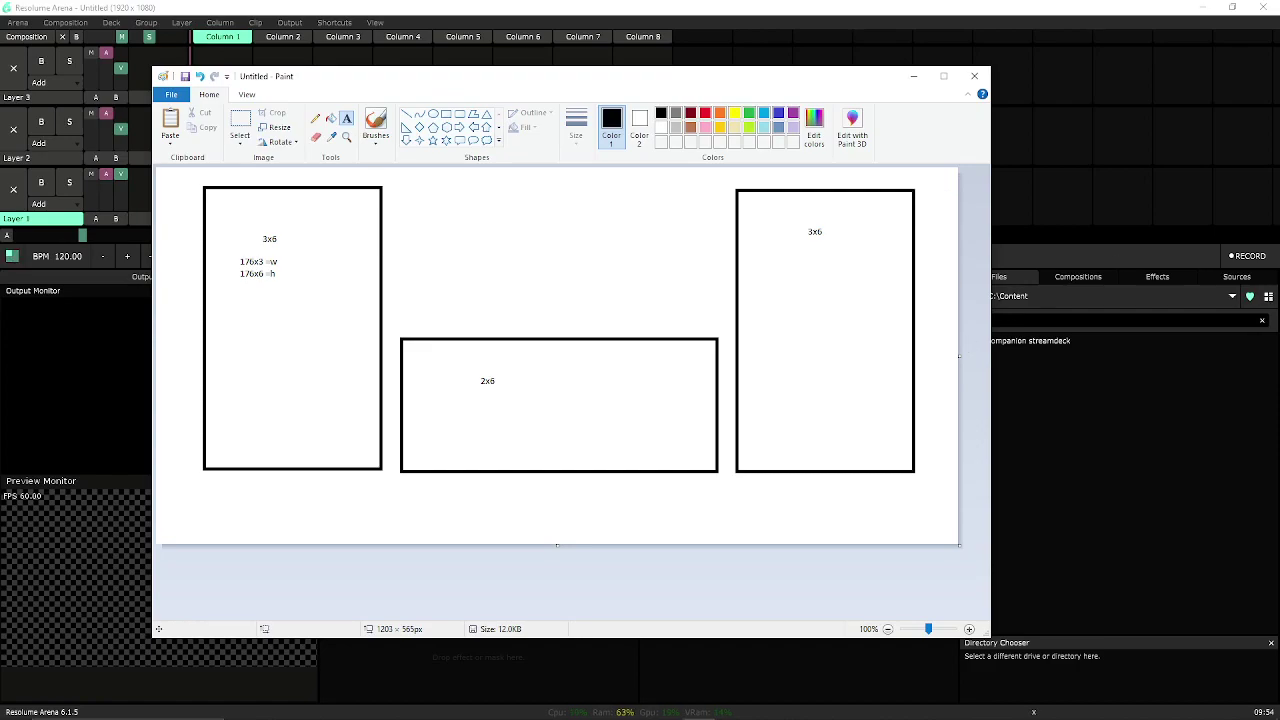
left_click_drag(789, 66, 812, 148)
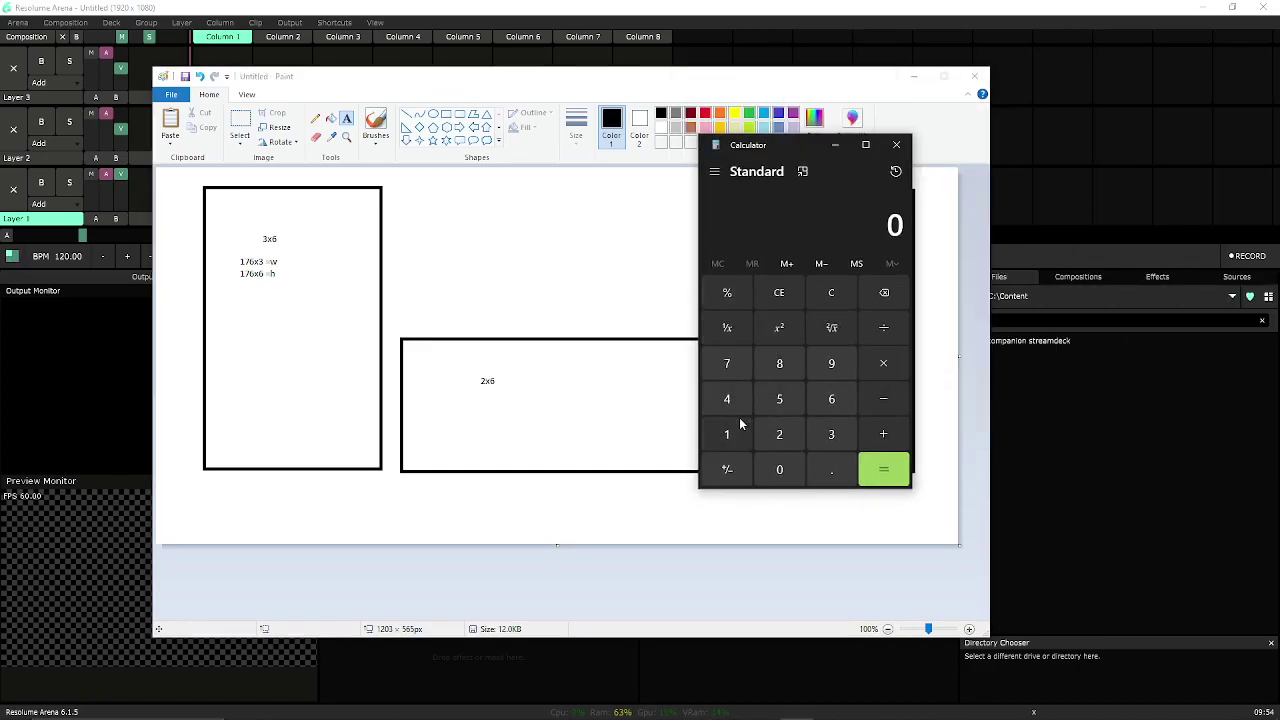
- Compute 176 × 3 = 528 in Calculator and move it off the sketch
type("176")
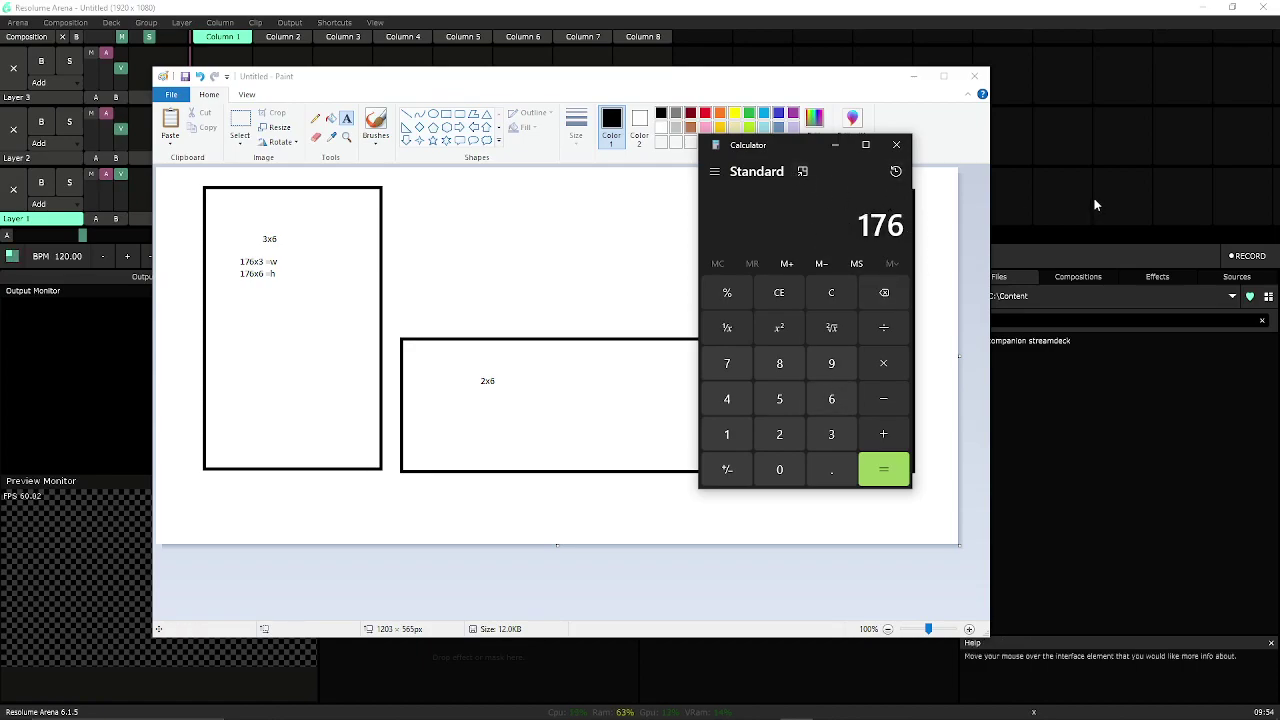
left_click(885, 364)
left_click(830, 432)
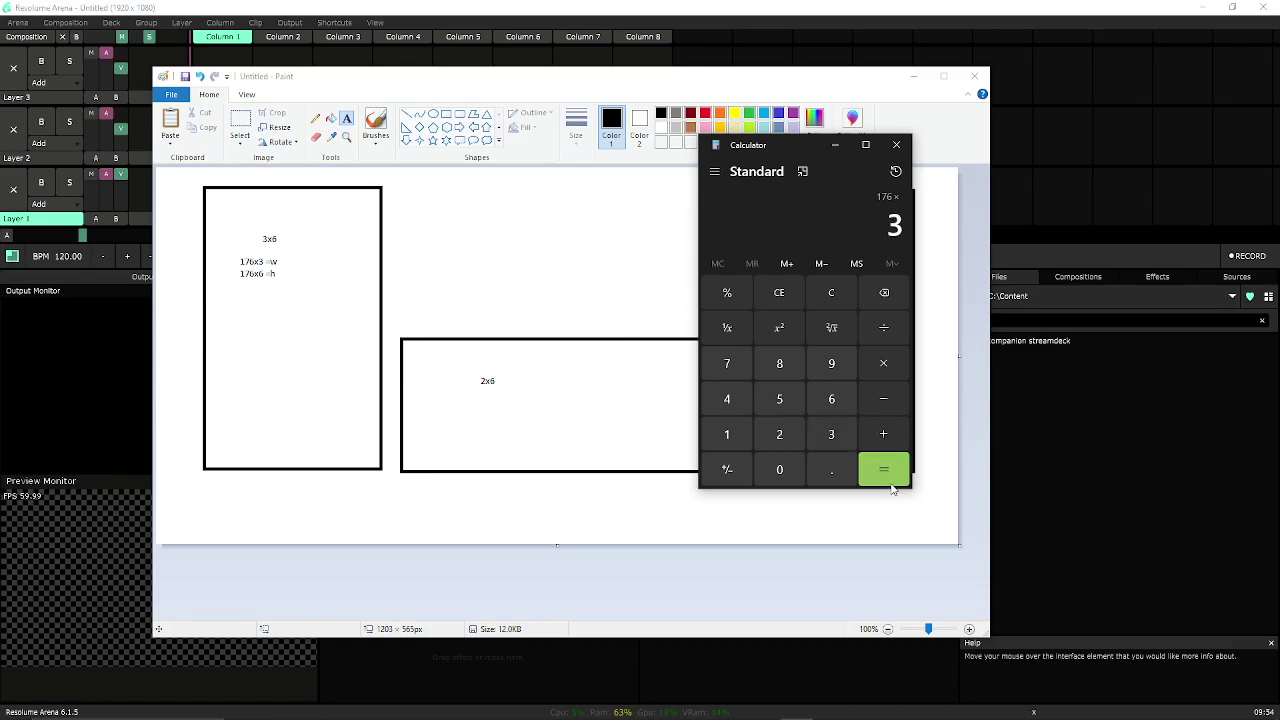
left_click(888, 478)
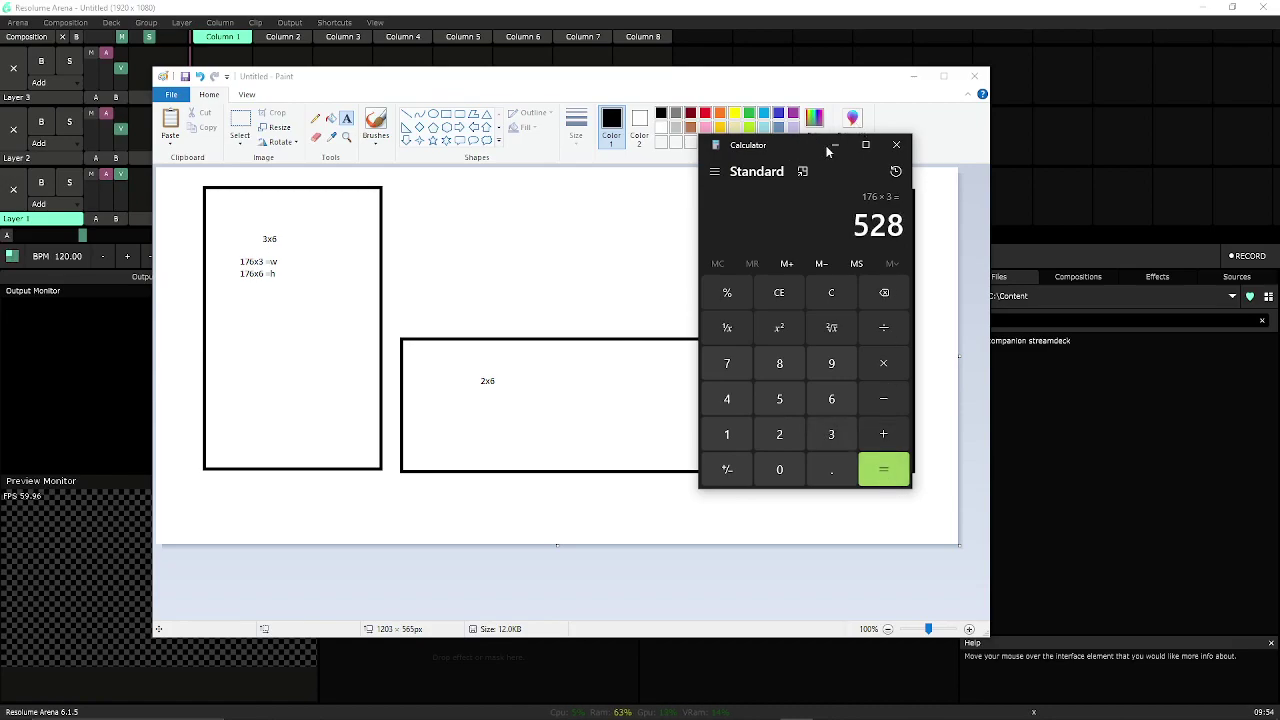
left_click_drag(826, 145, 1028, 132)
- Add a 528 text label at the top of the left rectangle in Paint
left_click(298, 247)
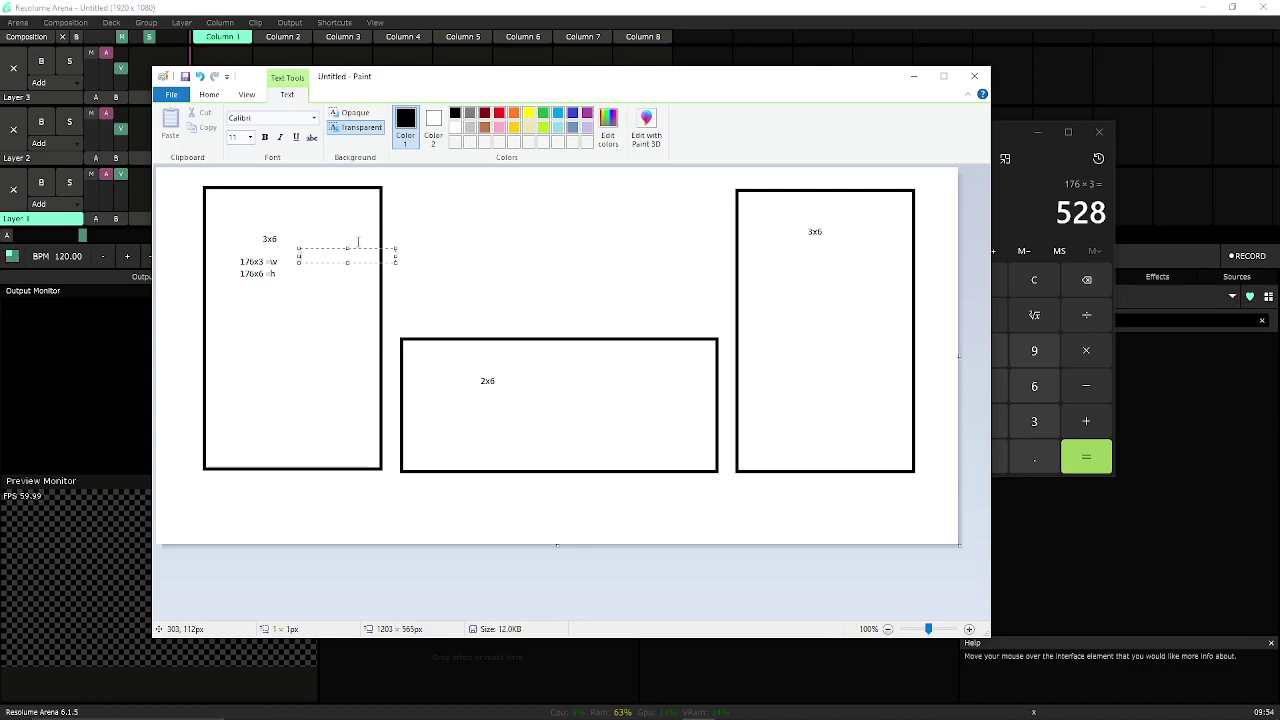
left_click(300, 200)
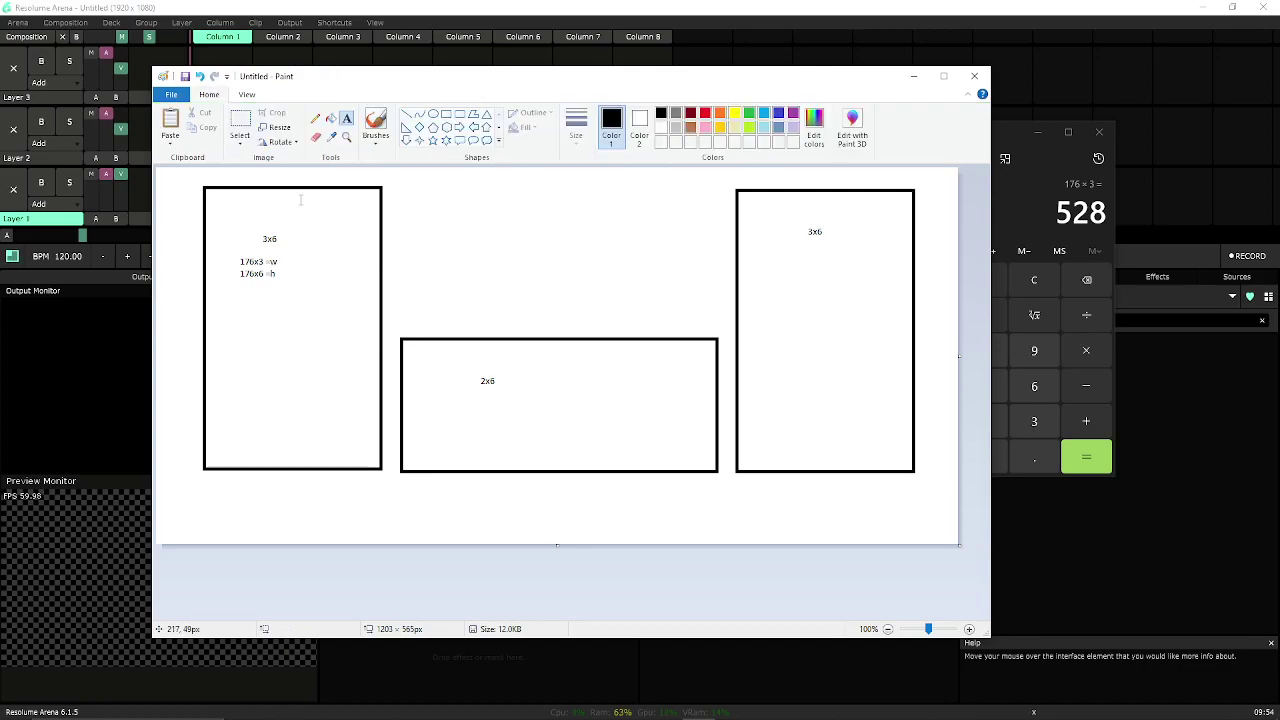
left_click_drag(240, 188, 338, 201)
type("528")
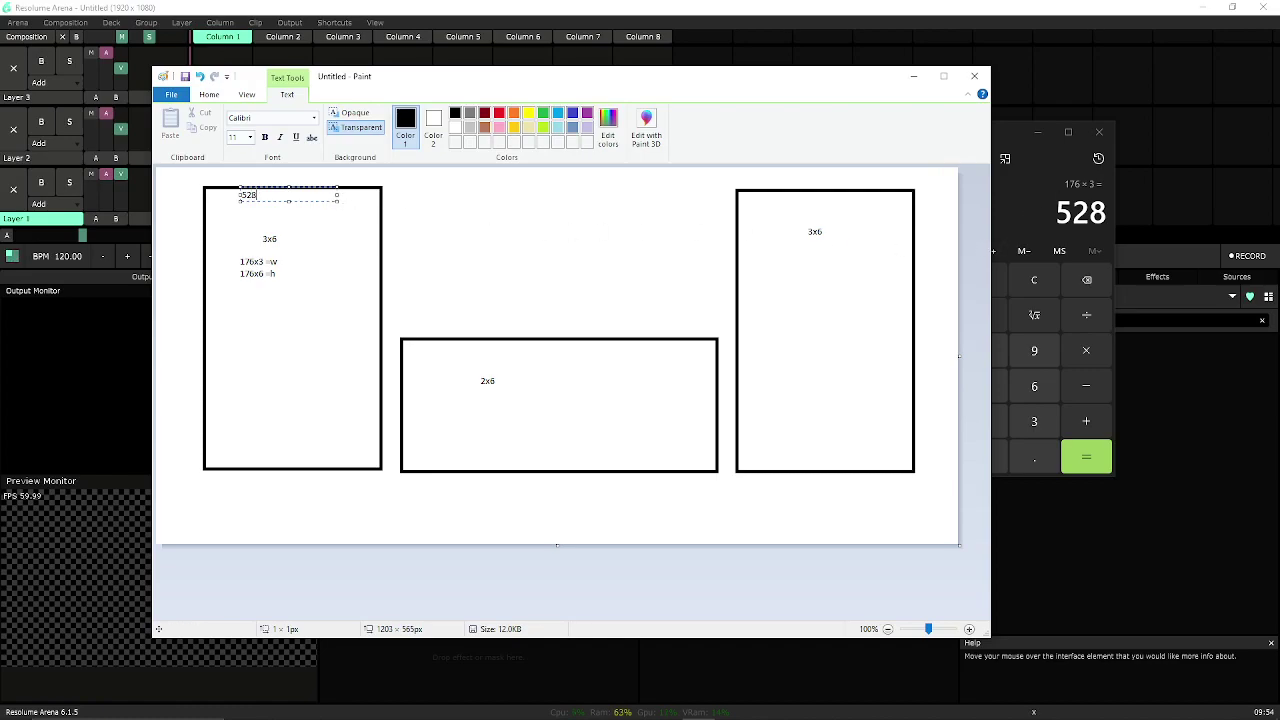
- Compute 176 × 6 = 1,056 in Calculator and commit the 528 label
left_click(1022, 222)
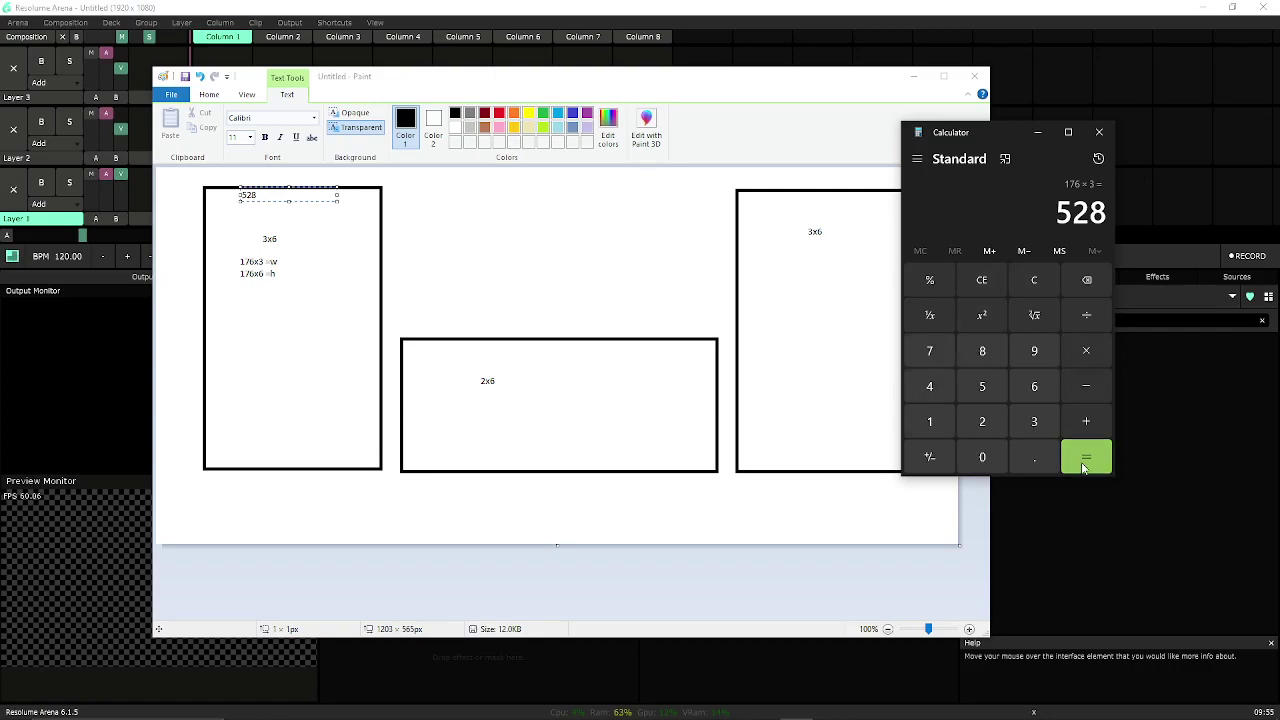
left_click(1036, 280)
left_click(929, 421)
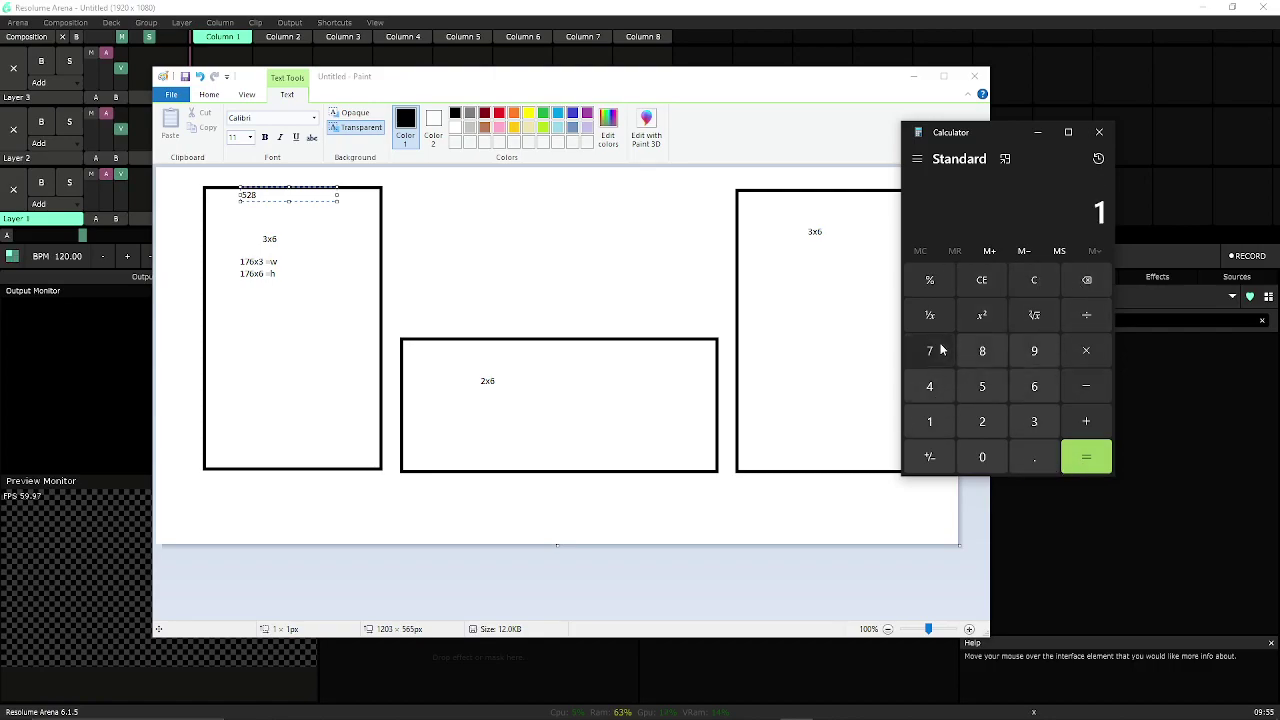
left_click(929, 350)
left_click(1034, 386)
left_click(1086, 350)
left_click(1036, 386)
left_click(1086, 456)
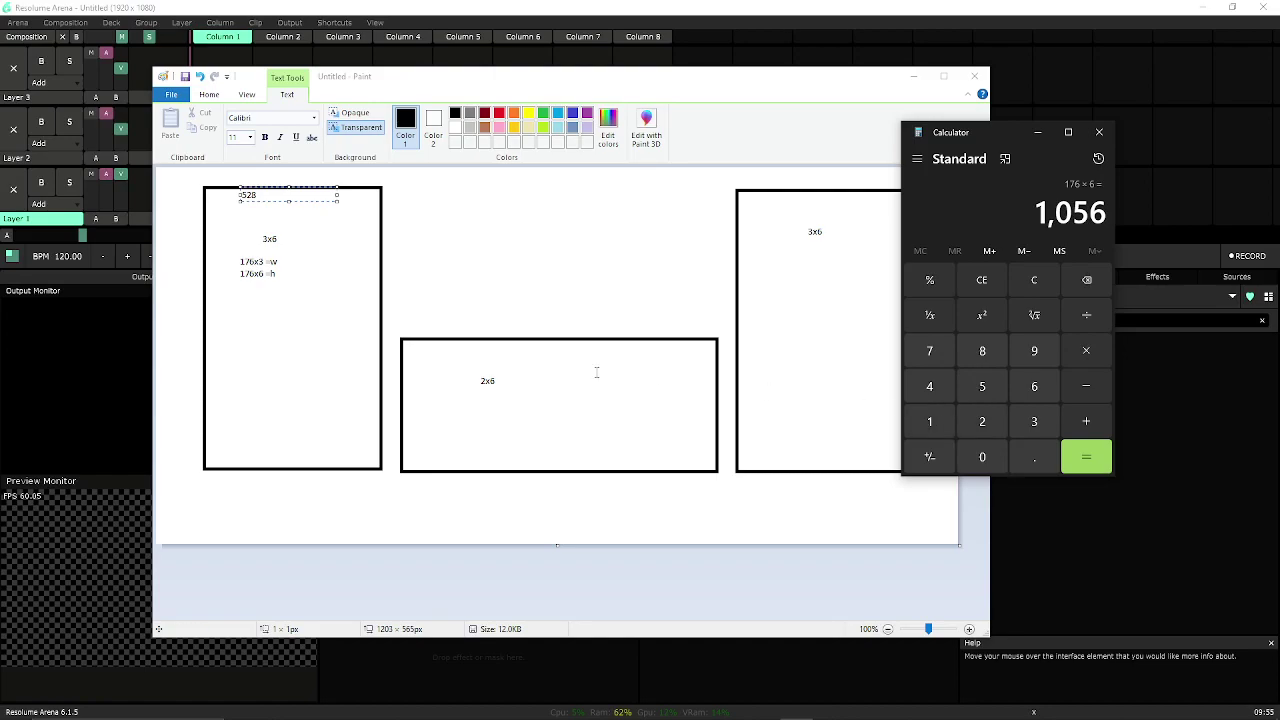
left_click(349, 351)
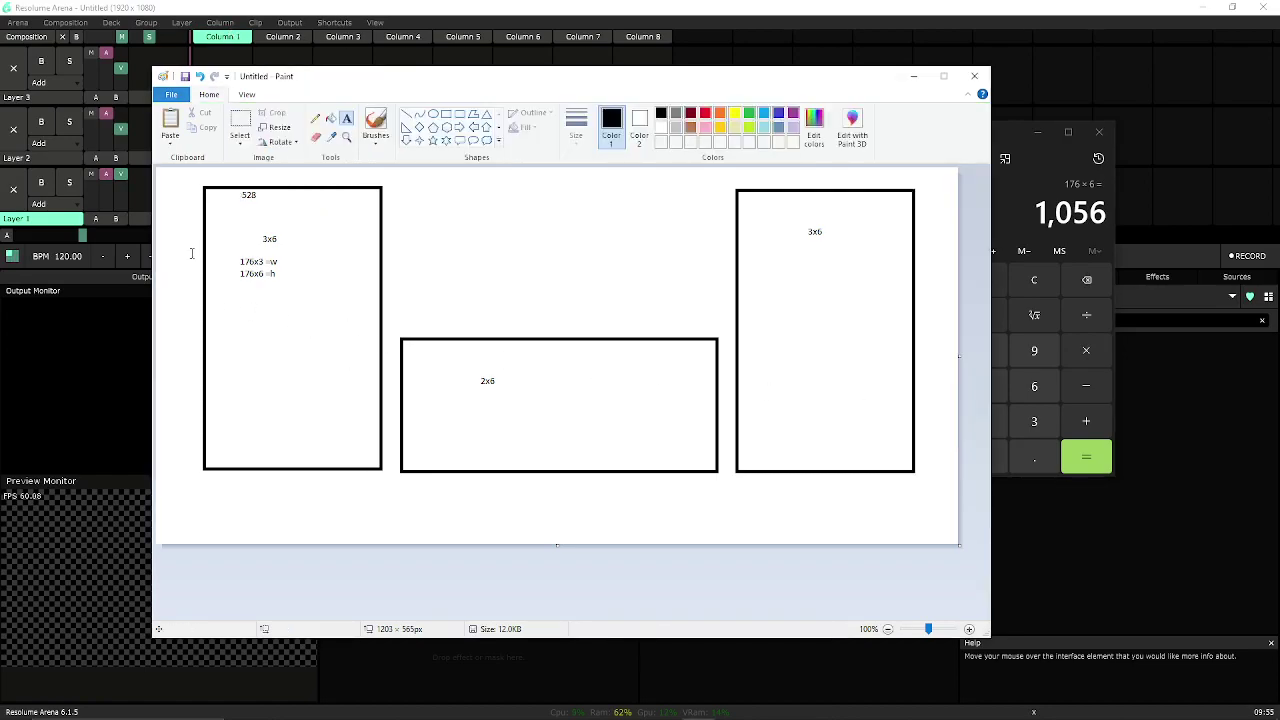
- Label the left rectangle's height 1056 just left of the rectangle
left_click(212, 315)
type("10")
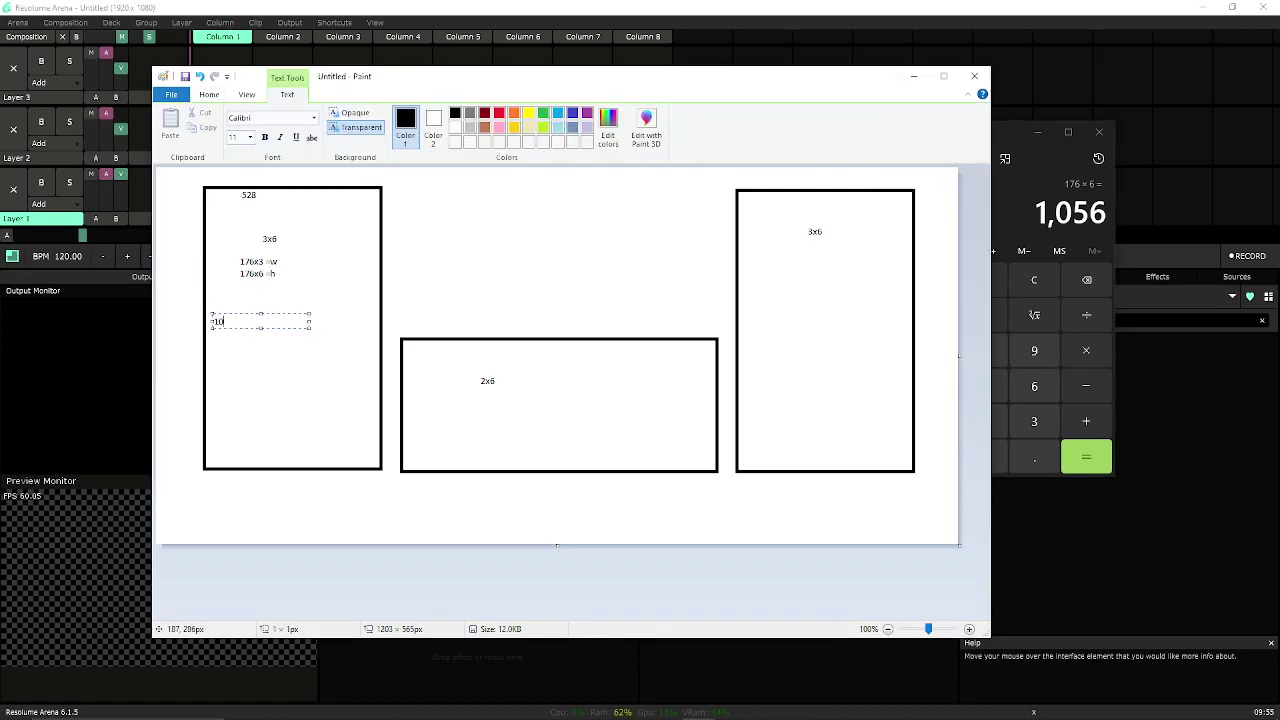
type("56")
key("Return")
left_click_drag(279, 314, 243, 321)
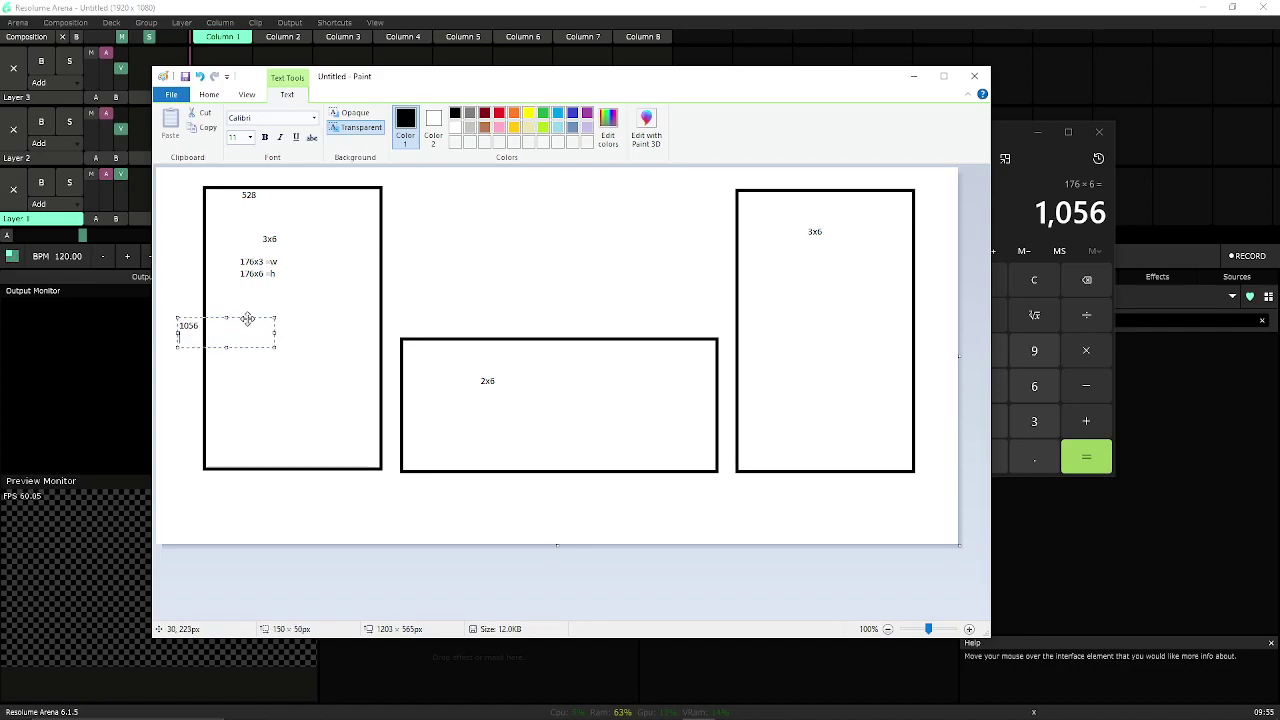
left_click(397, 306)
left_click(195, 326)
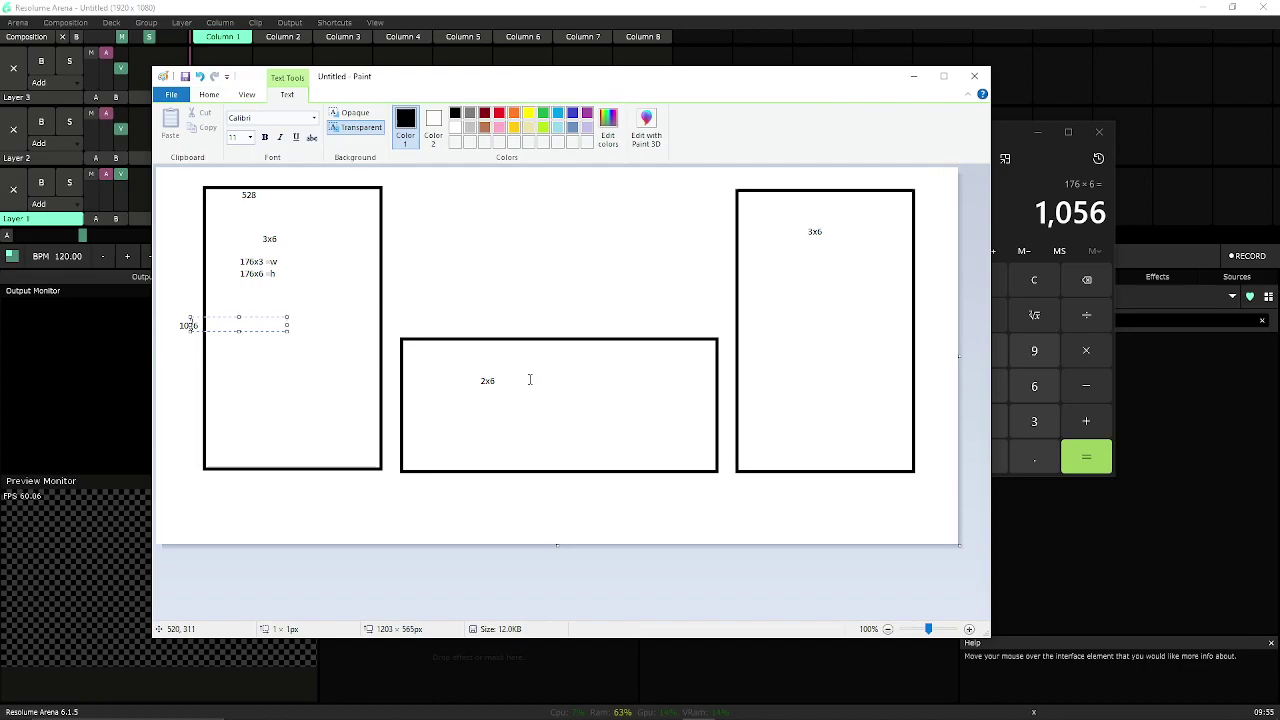
left_click(480, 391)
- Write 1056 above the middle rectangle and compute 176 × 2 = 352 in Calculator
left_click(502, 310)
type("1056")
key("Return")
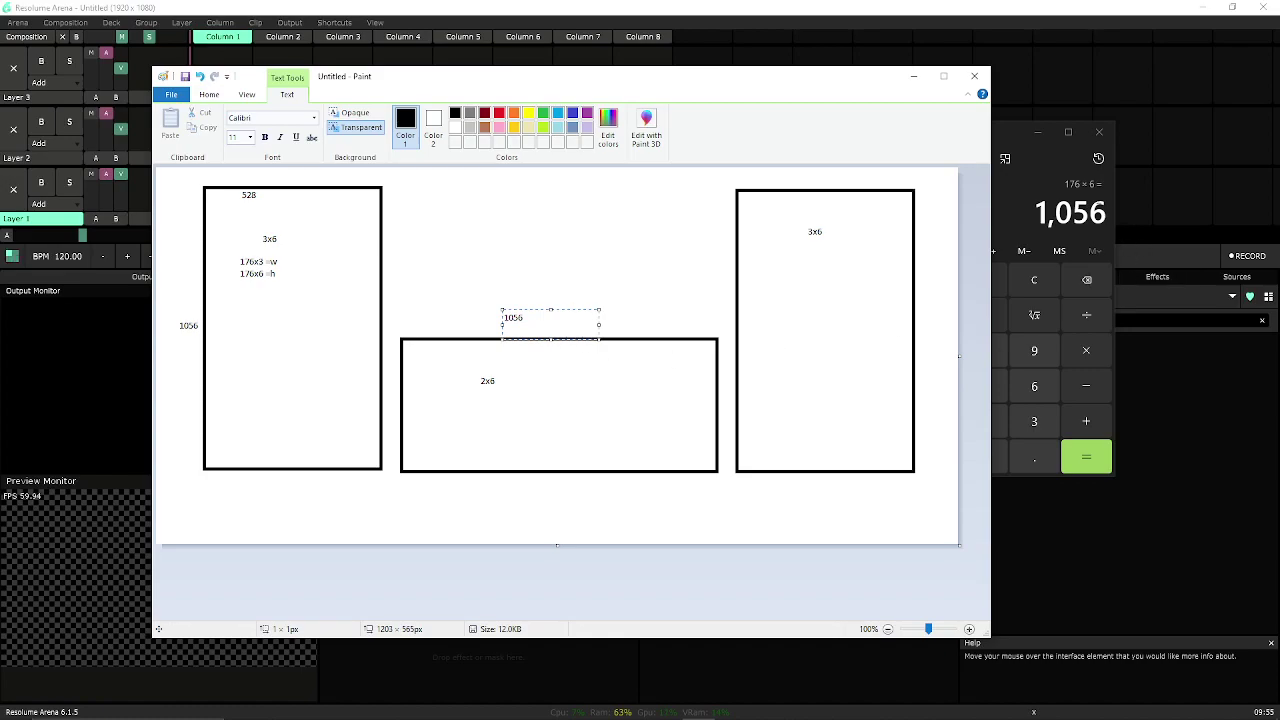
left_click(1040, 200)
left_click(929, 421)
left_click(929, 350)
left_click(1034, 386)
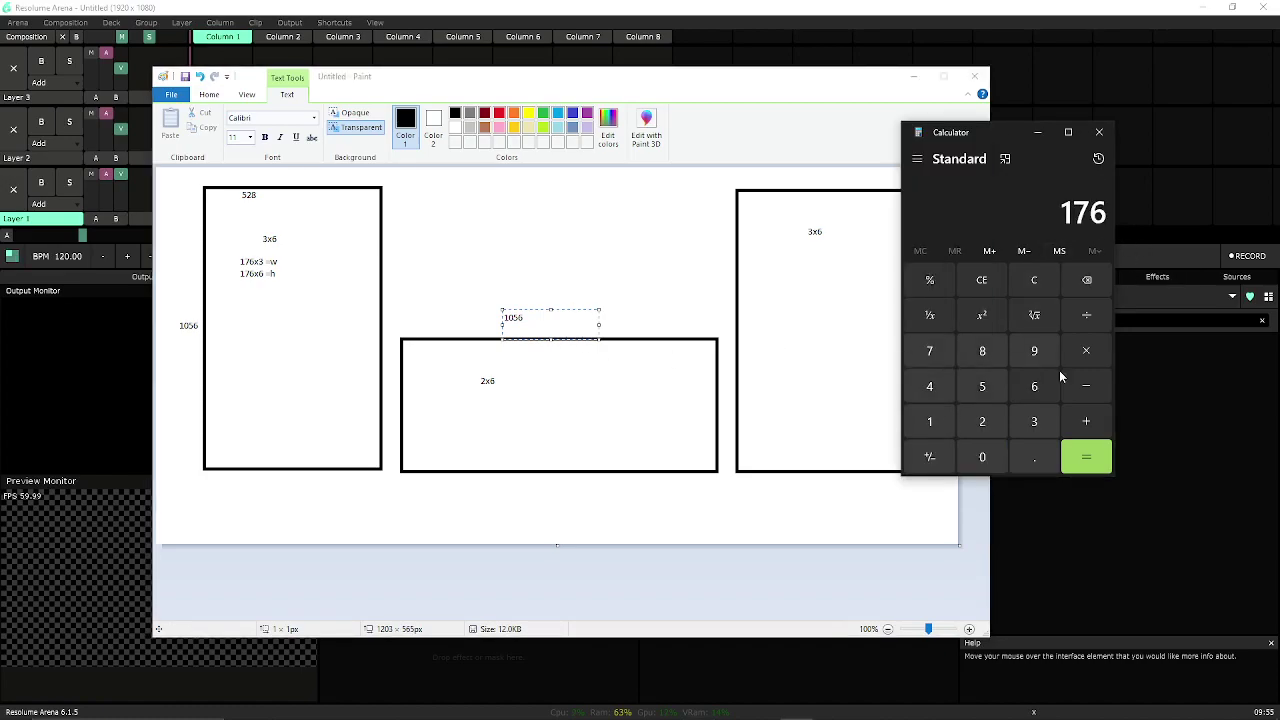
left_click(1086, 350)
left_click(982, 421)
left_click(1078, 456)
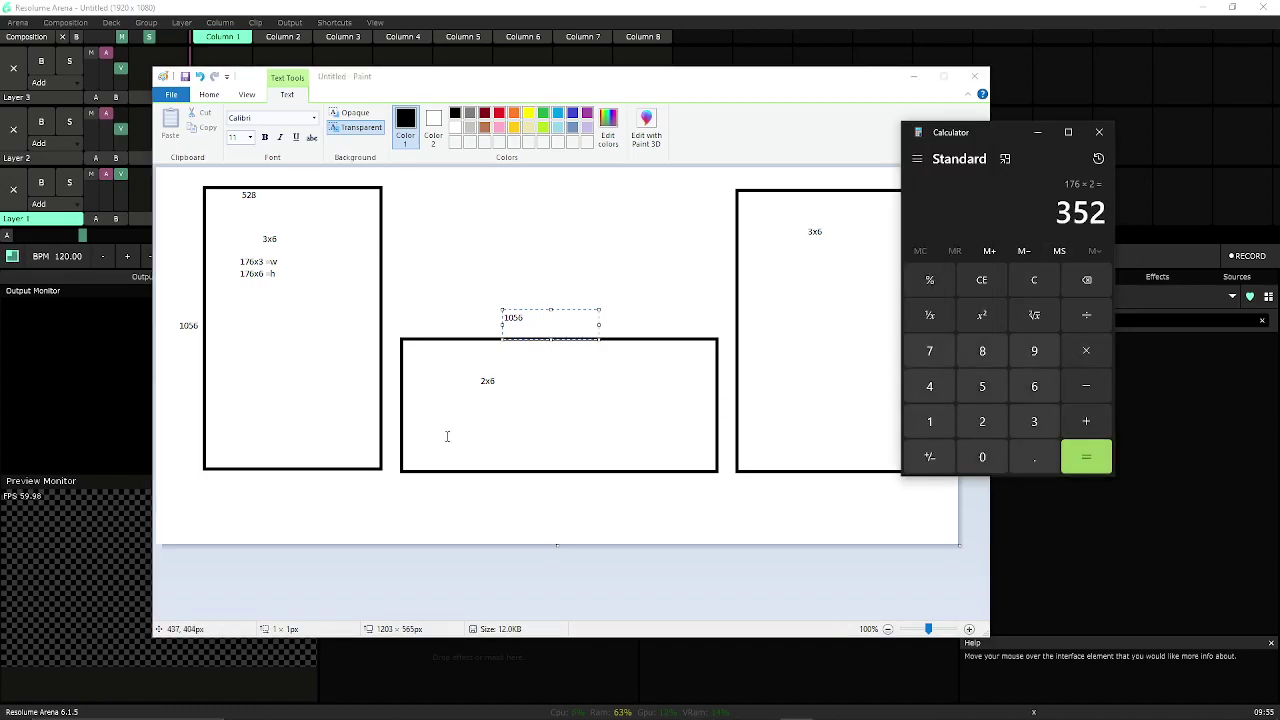
left_click(414, 400)
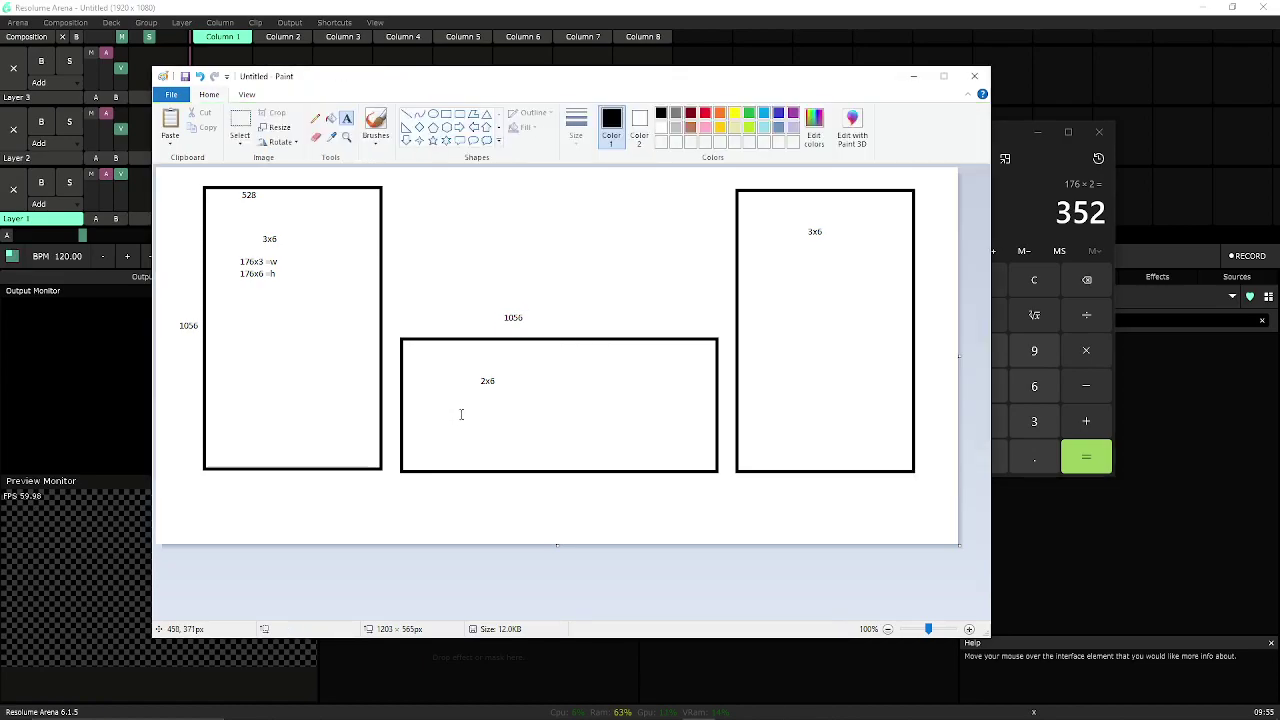
- Type 352 under the middle rectangle's 2x6 label and minimise Calculator
left_click(461, 414)
type("352")
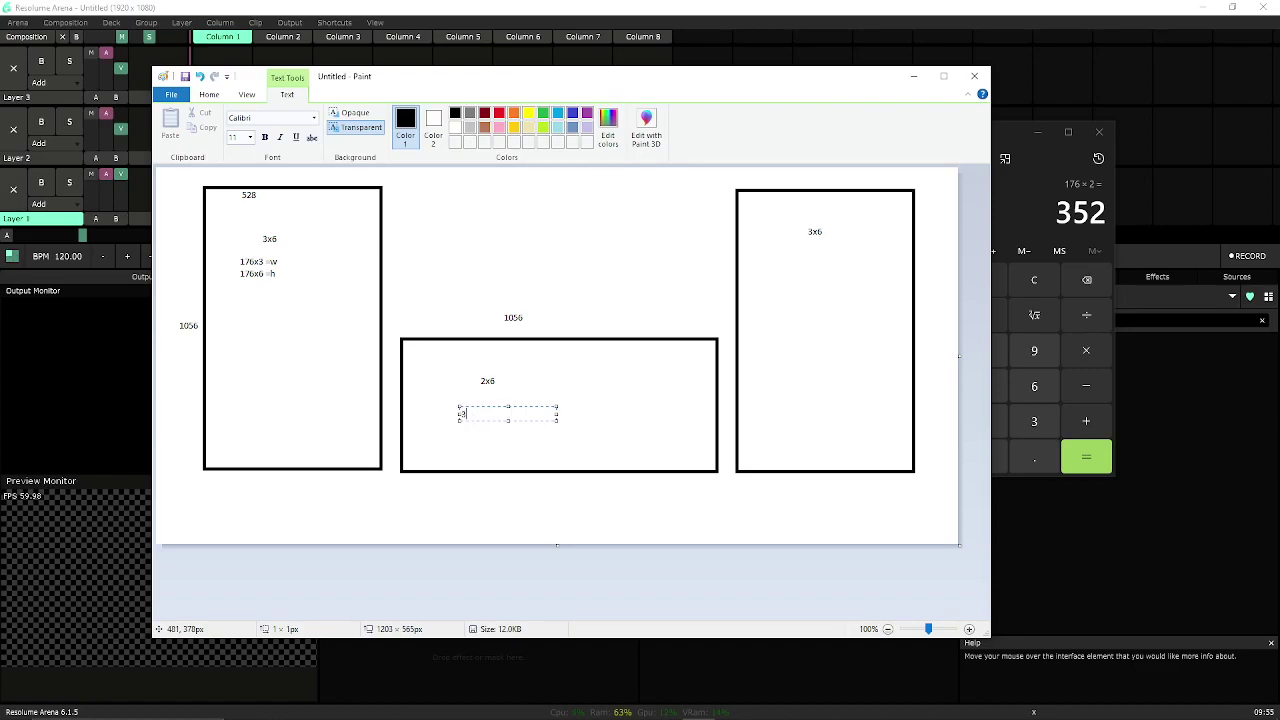
left_click(1038, 131)
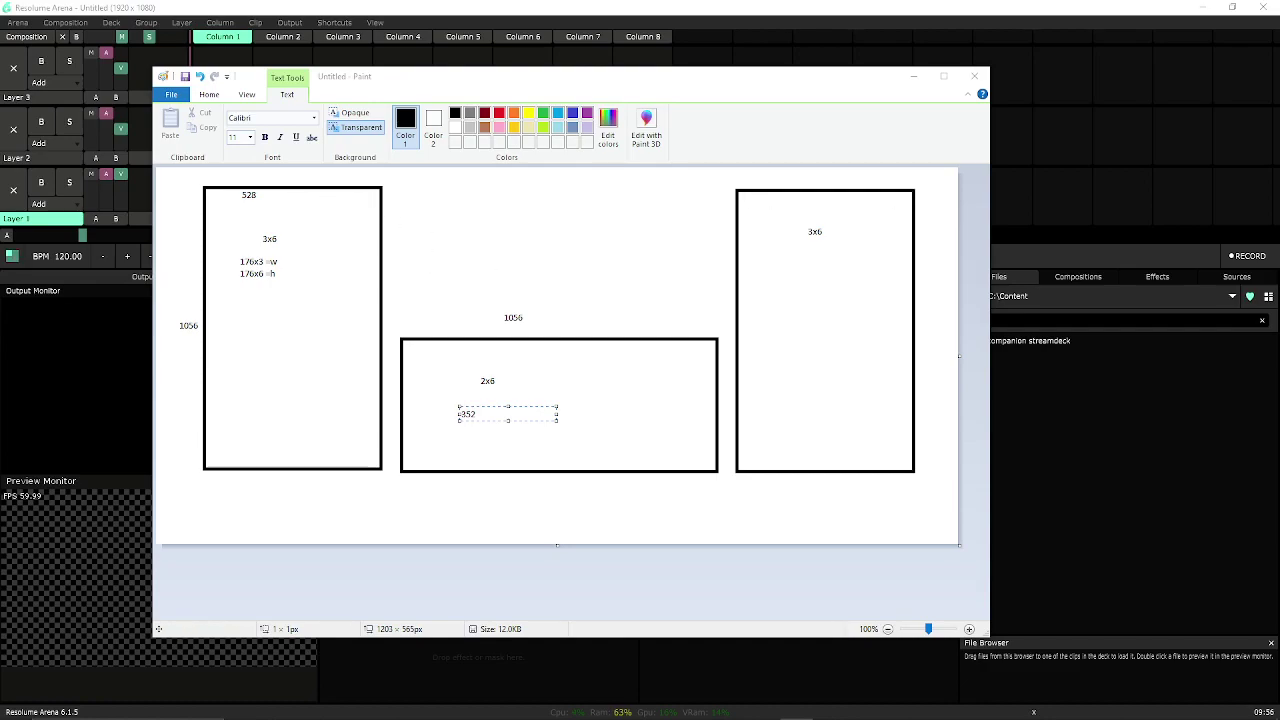
- Clear Calculator beside the sketch and compute 528 × 2 = 1,056
mouse_move(657, 157)
left_mouse_down()
mouse_move(791, 123)
mouse_move(1051, 108)
mouse_move(1067, 120)
left_mouse_up()
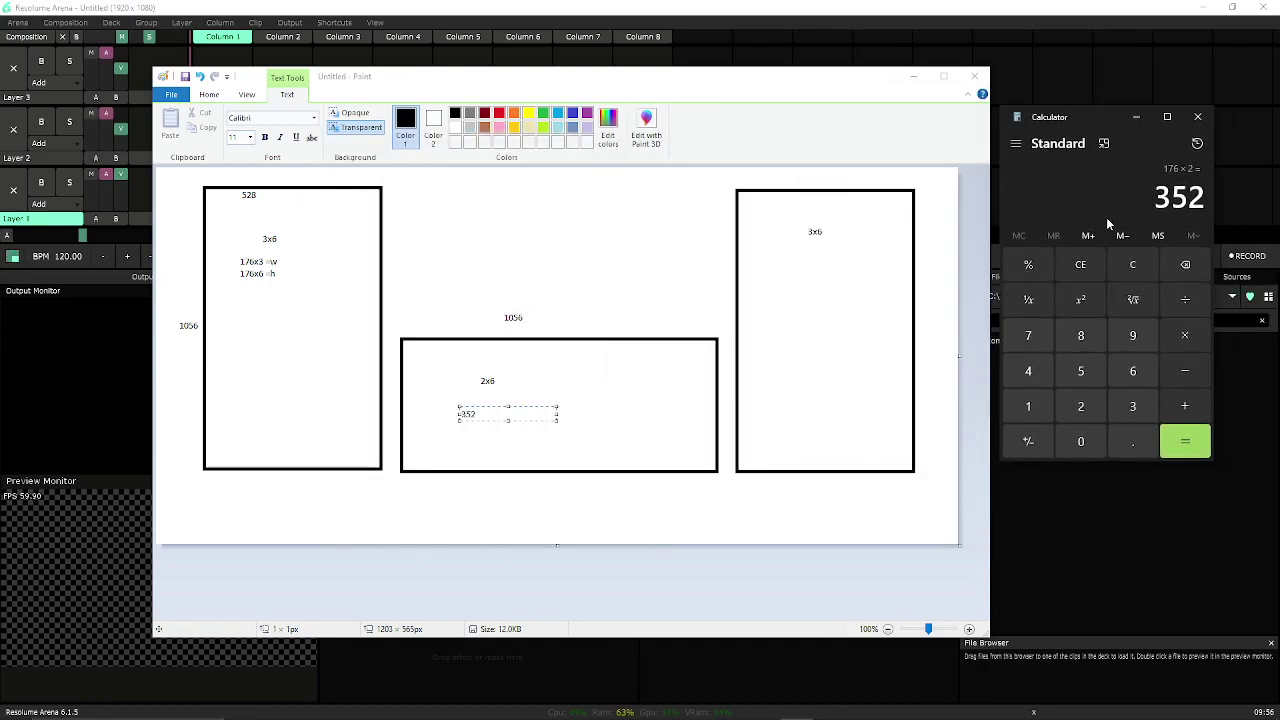
left_click(1133, 264)
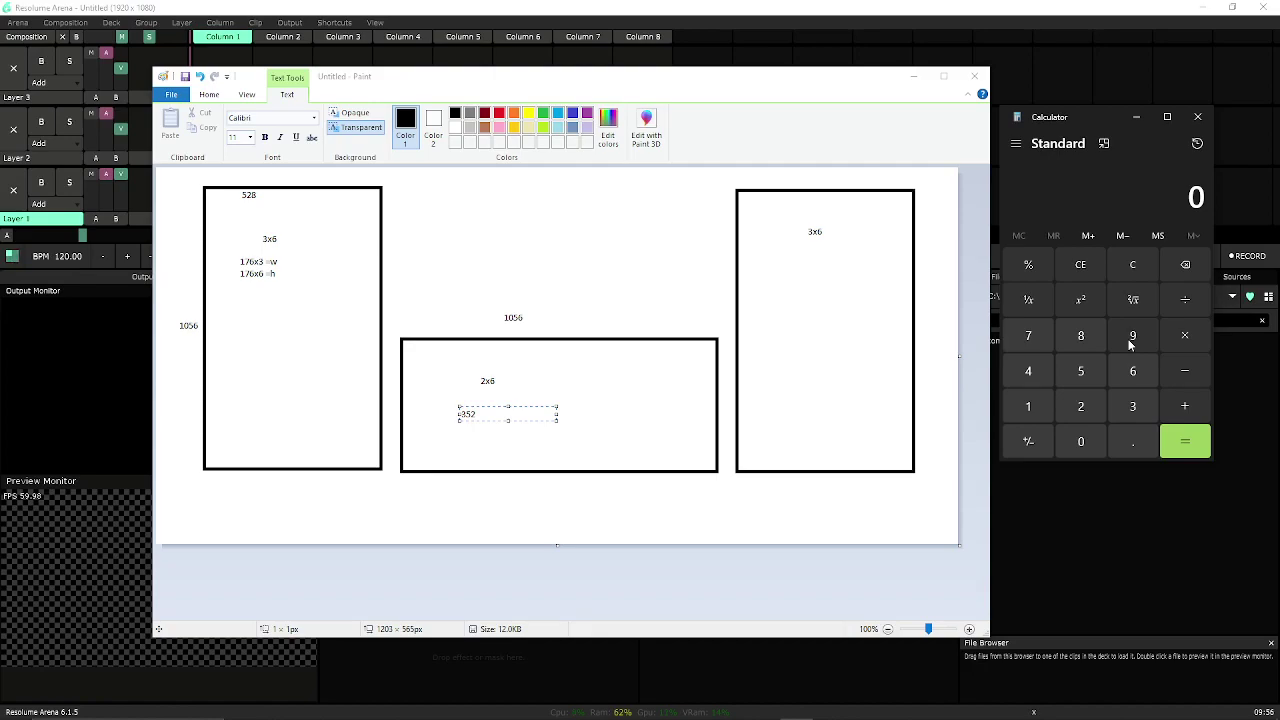
left_click_drag(1100, 122, 1094, 83)
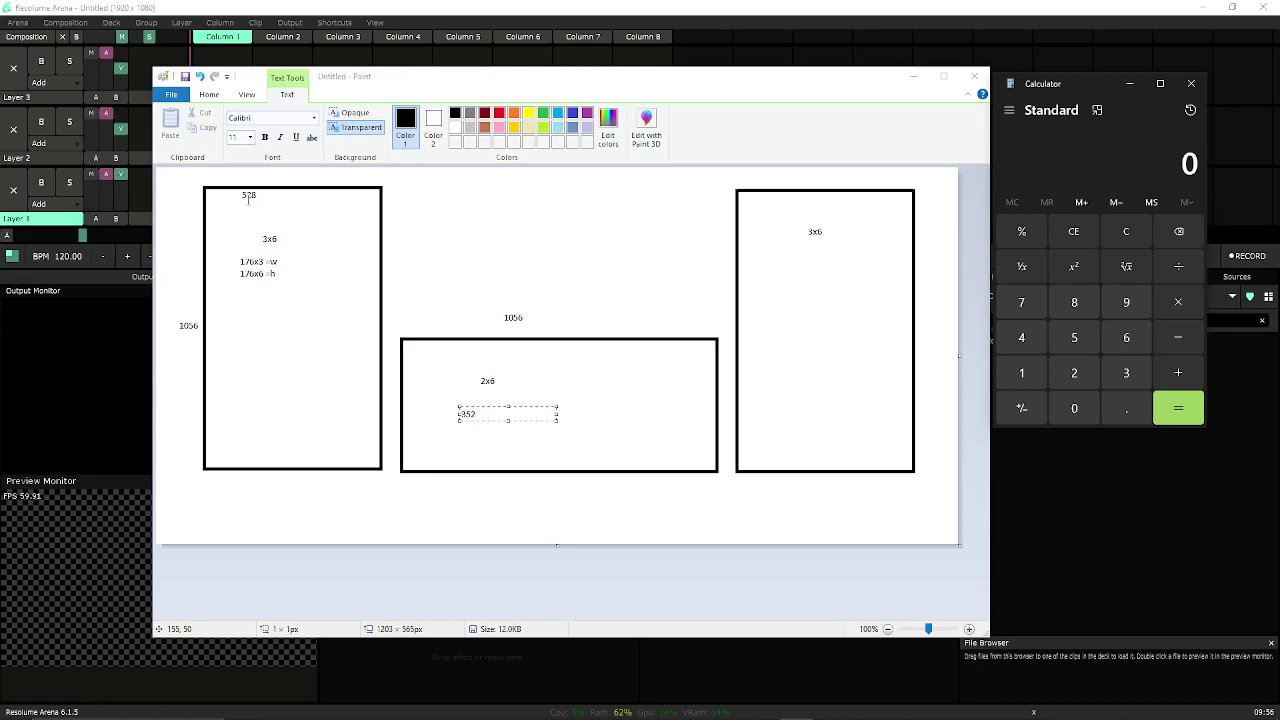
left_click(1071, 344)
left_click(1075, 372)
left_click(1074, 302)
left_click(1177, 301)
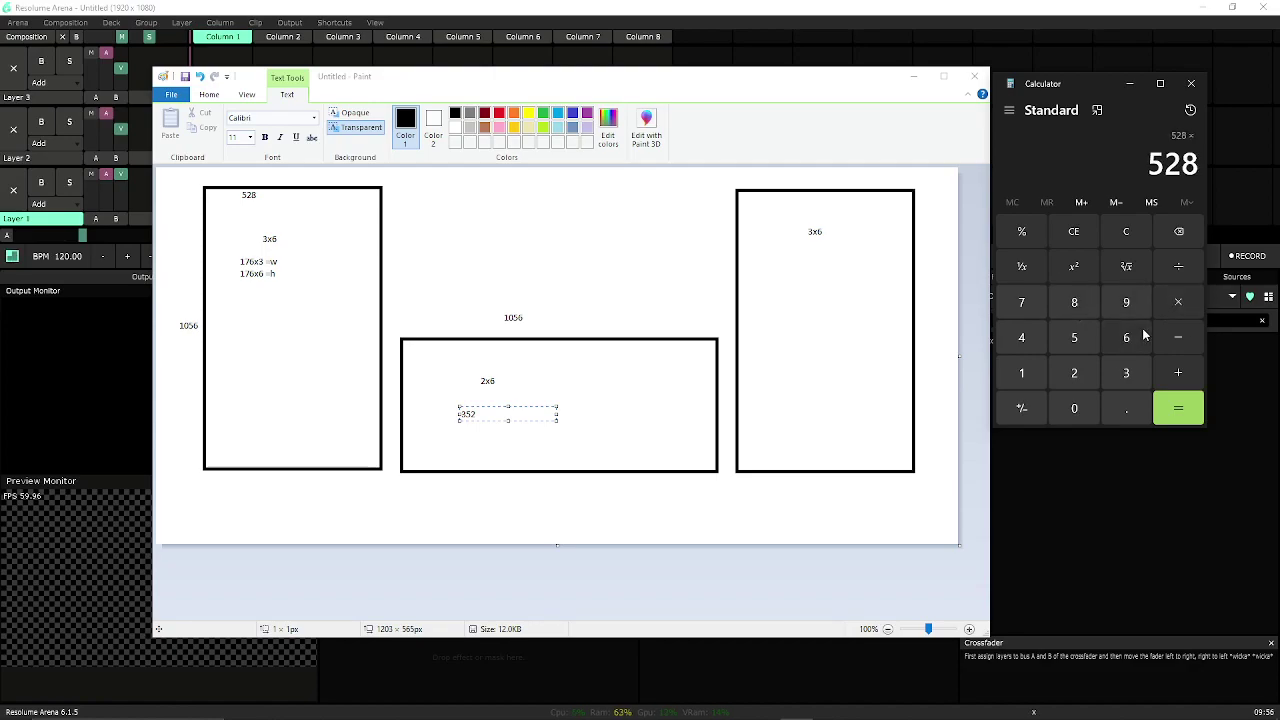
left_click(1075, 372)
left_click(1179, 407)
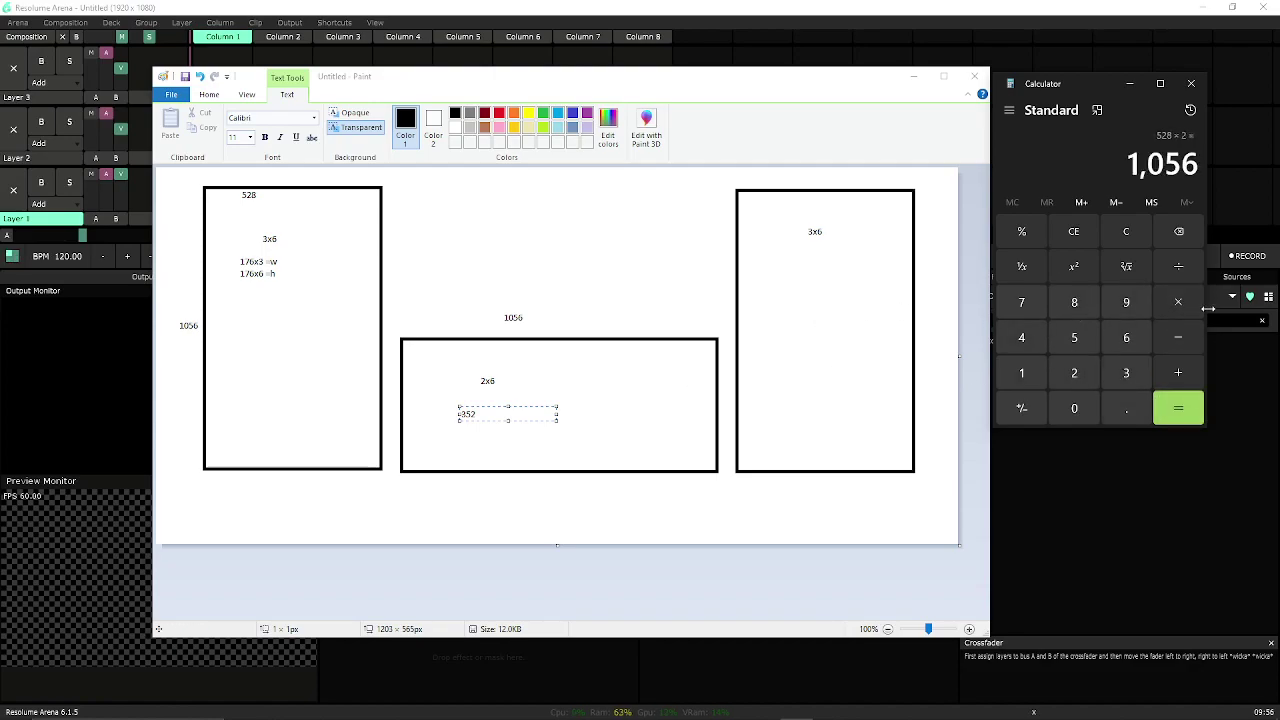
- Add 1056 to get the 2,112 total width and commit the 352 label
left_click(1179, 373)
left_click(1021, 372)
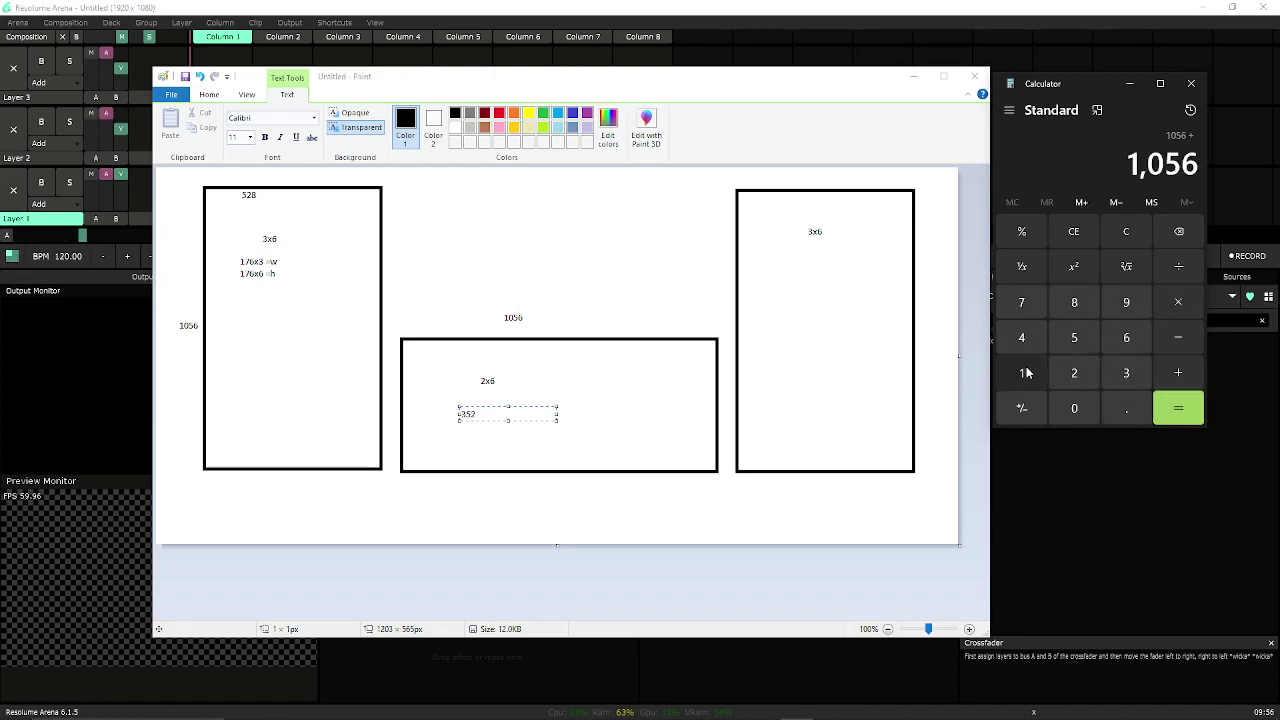
left_click(1074, 407)
left_click(1074, 337)
left_click(1126, 337)
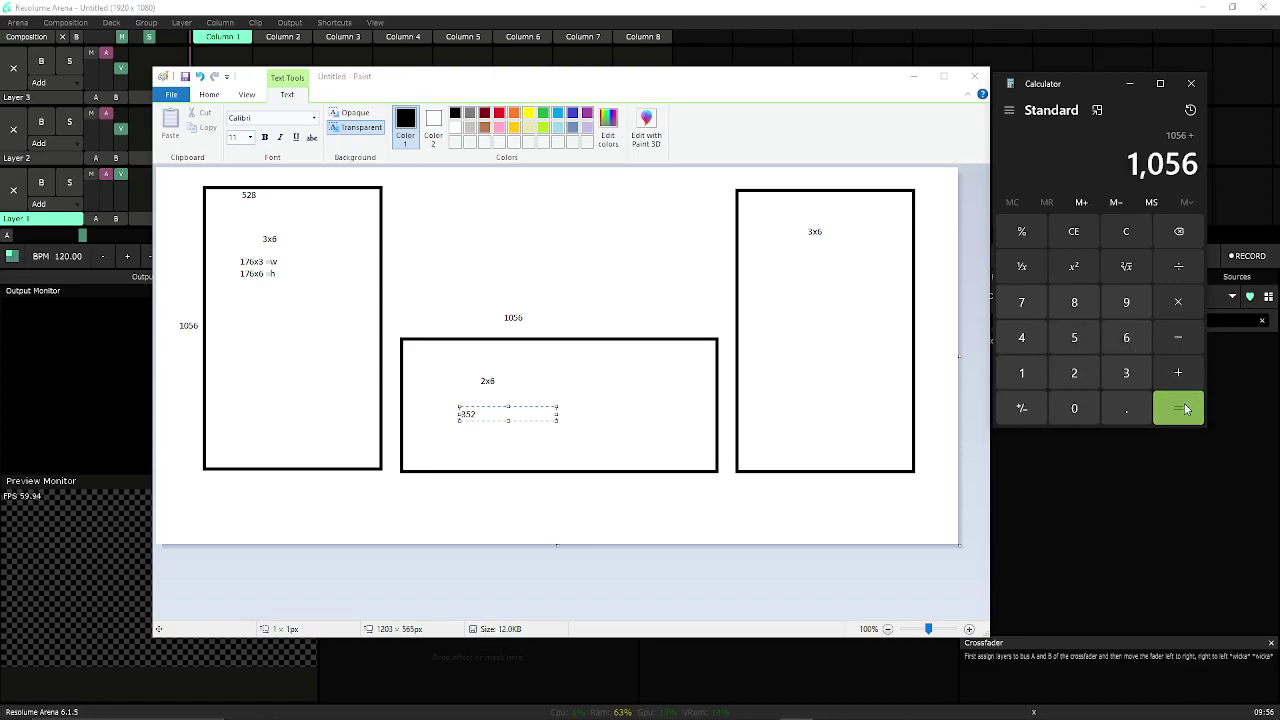
left_click(1178, 407)
left_click(449, 194)
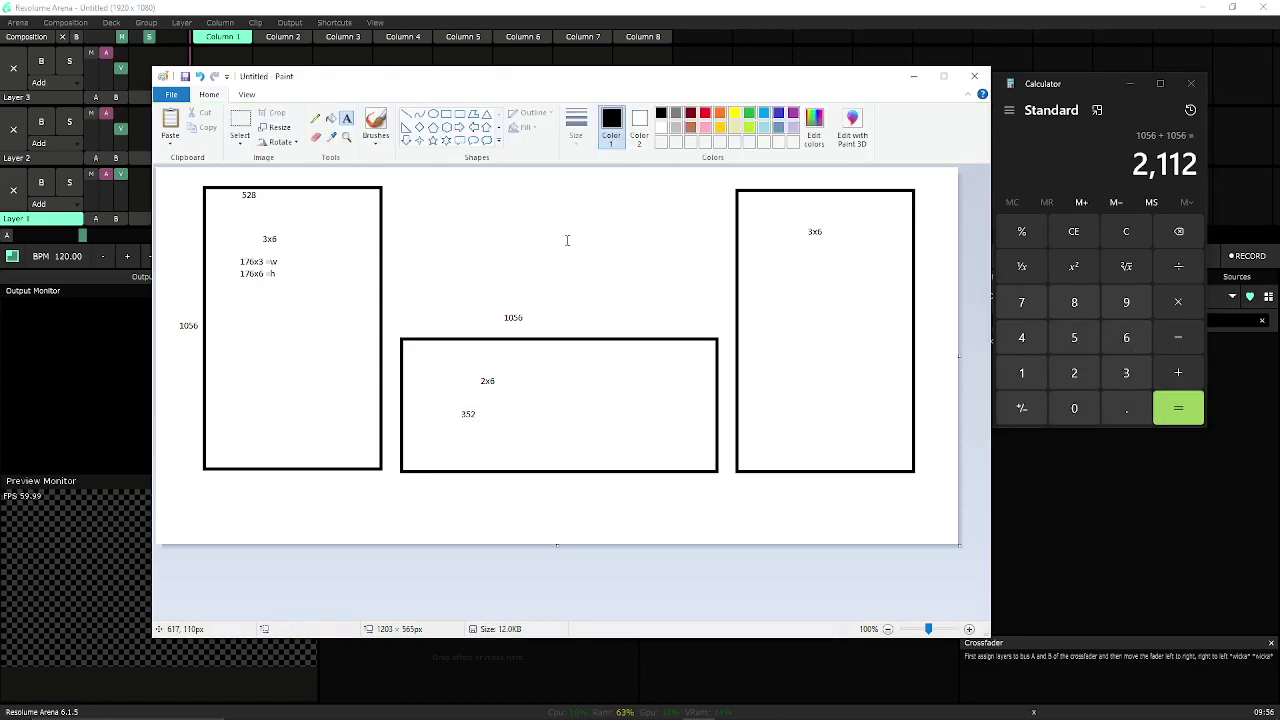
- Write a two-line 'WIDE - 2112' / 'HEIGHT - 1056' note above the centre rectangle
left_click_drag(510, 189, 607, 203)
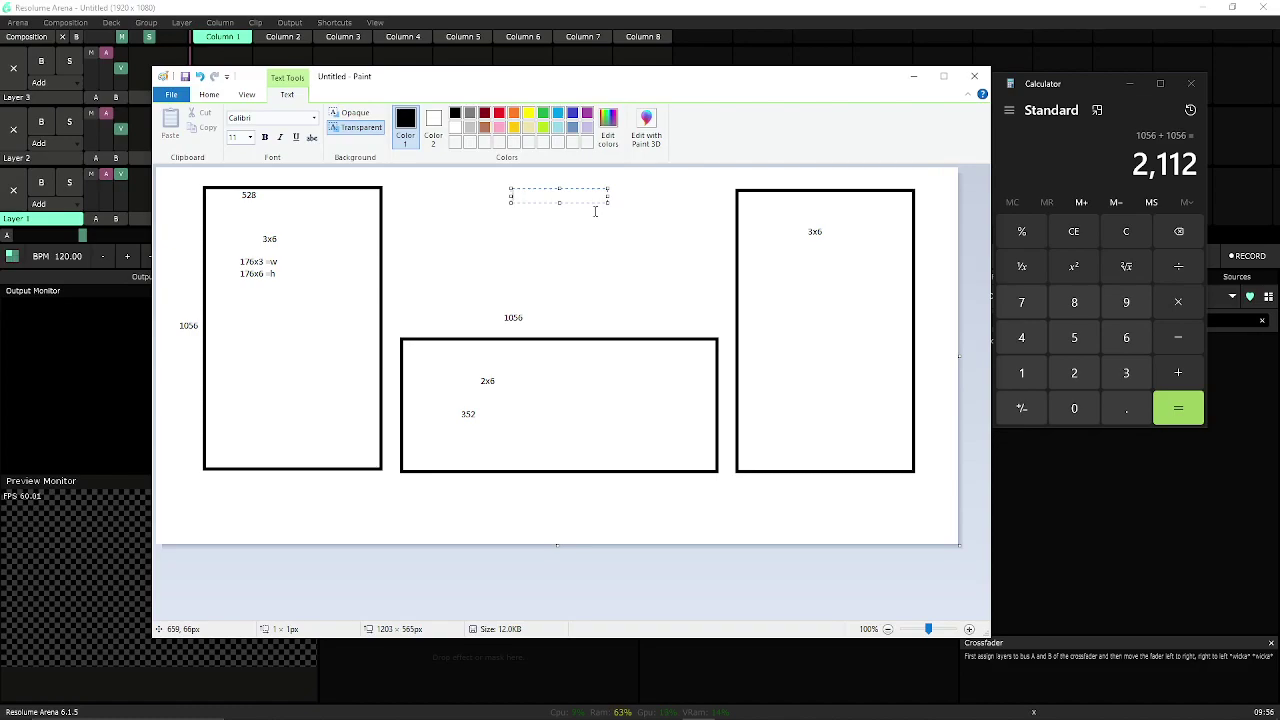
type("WIDE = 2112")
left_click(631, 289)
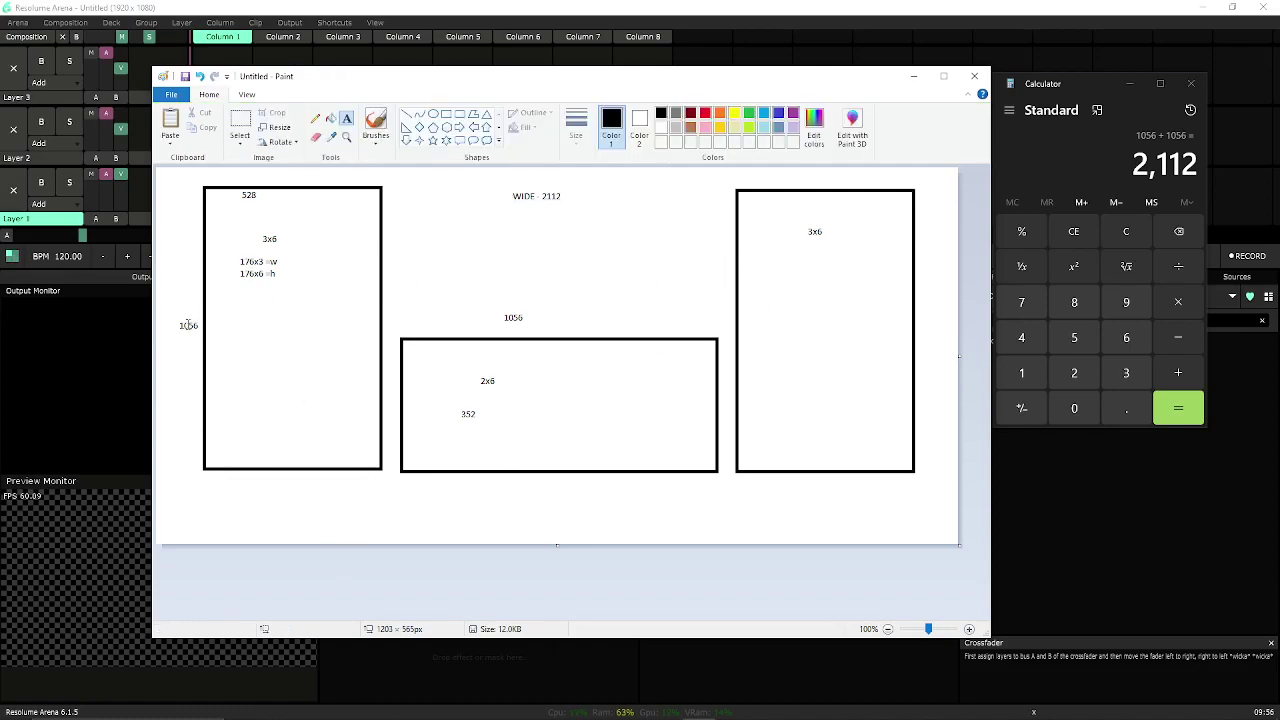
left_click(511, 195)
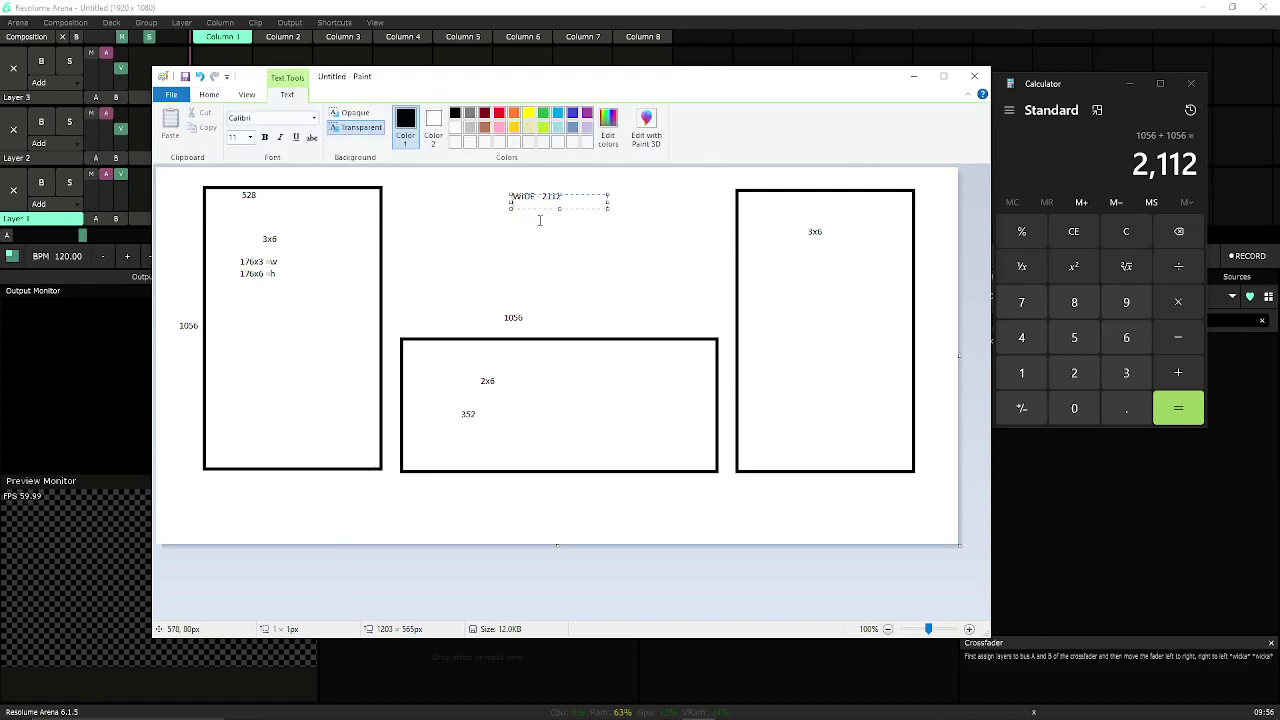
type("HEIGHT - 1056")
left_click_drag(589, 194, 581, 200)
left_click(640, 397)
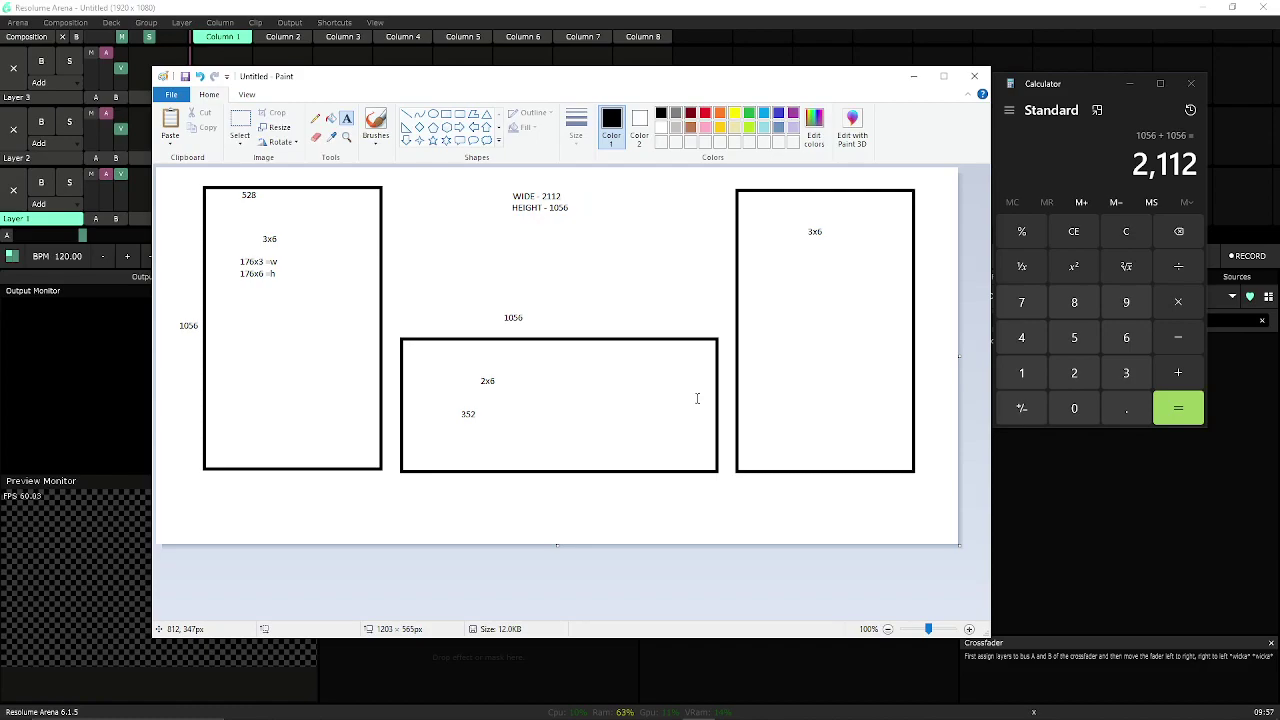
- Close Calculator, check Resolume's Composition menu, and bring the Paint sketch back in front
left_click(1191, 83)
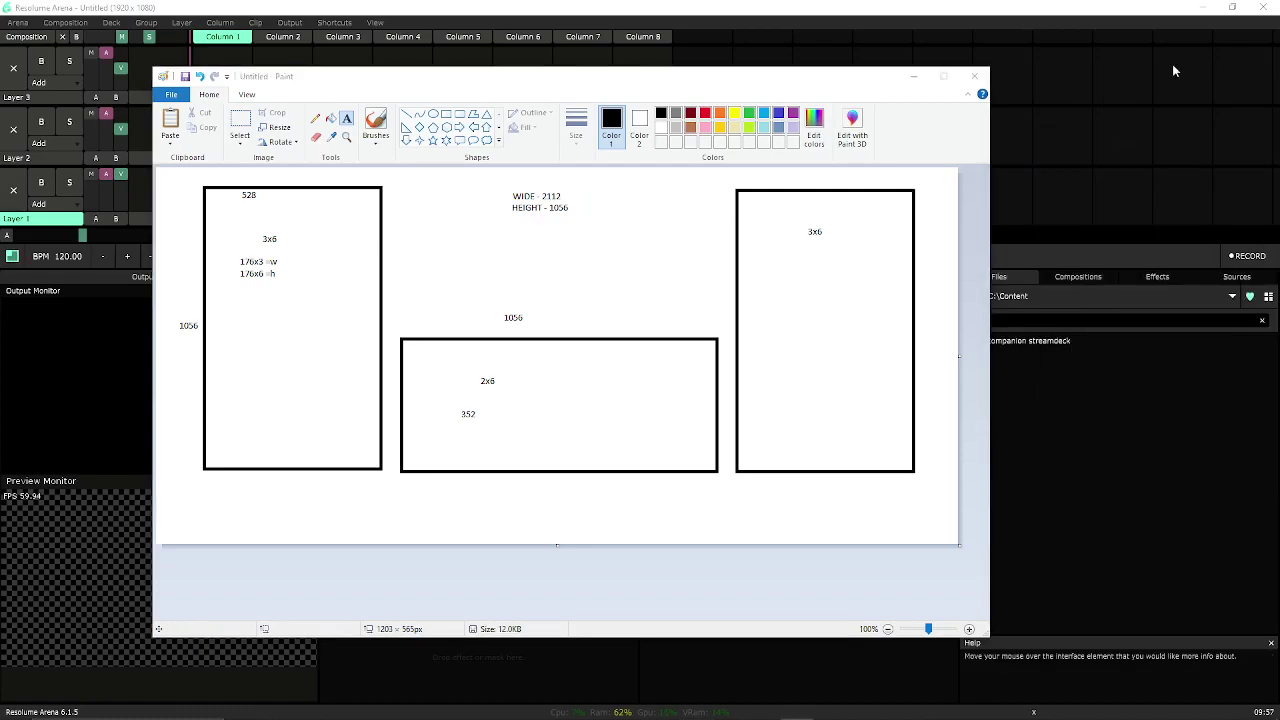
mouse_move(580, 76)
left_mouse_down()
mouse_move(1279, 86)
mouse_move(680, 66)
left_mouse_up()
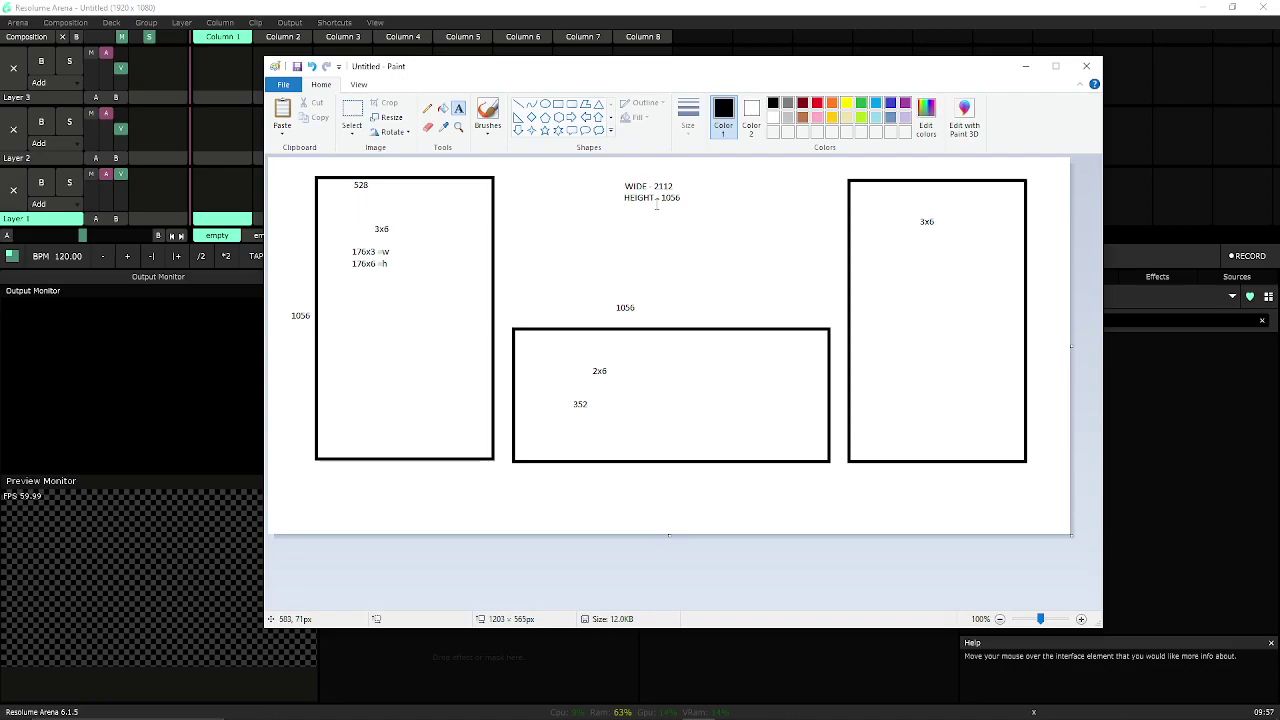
left_click_drag(646, 69, 1279, 100)
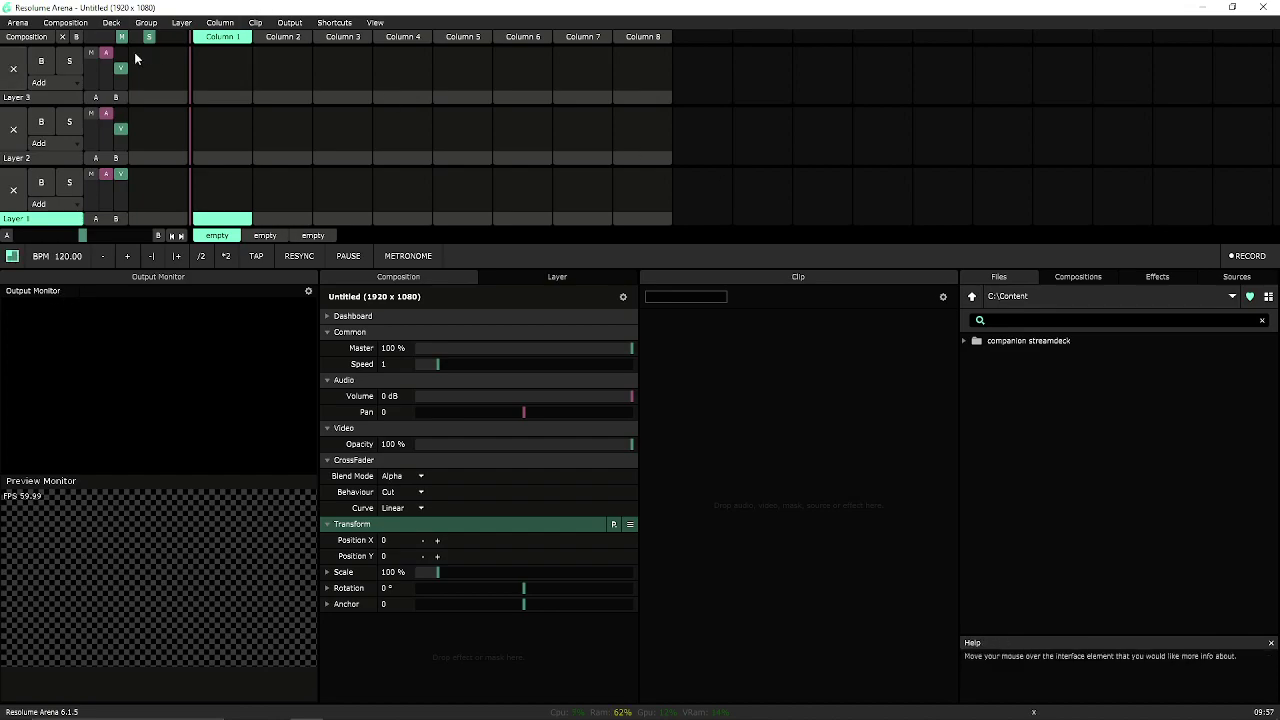
left_click(84, 24)
left_click(93, 10)
key("alt+Tab")
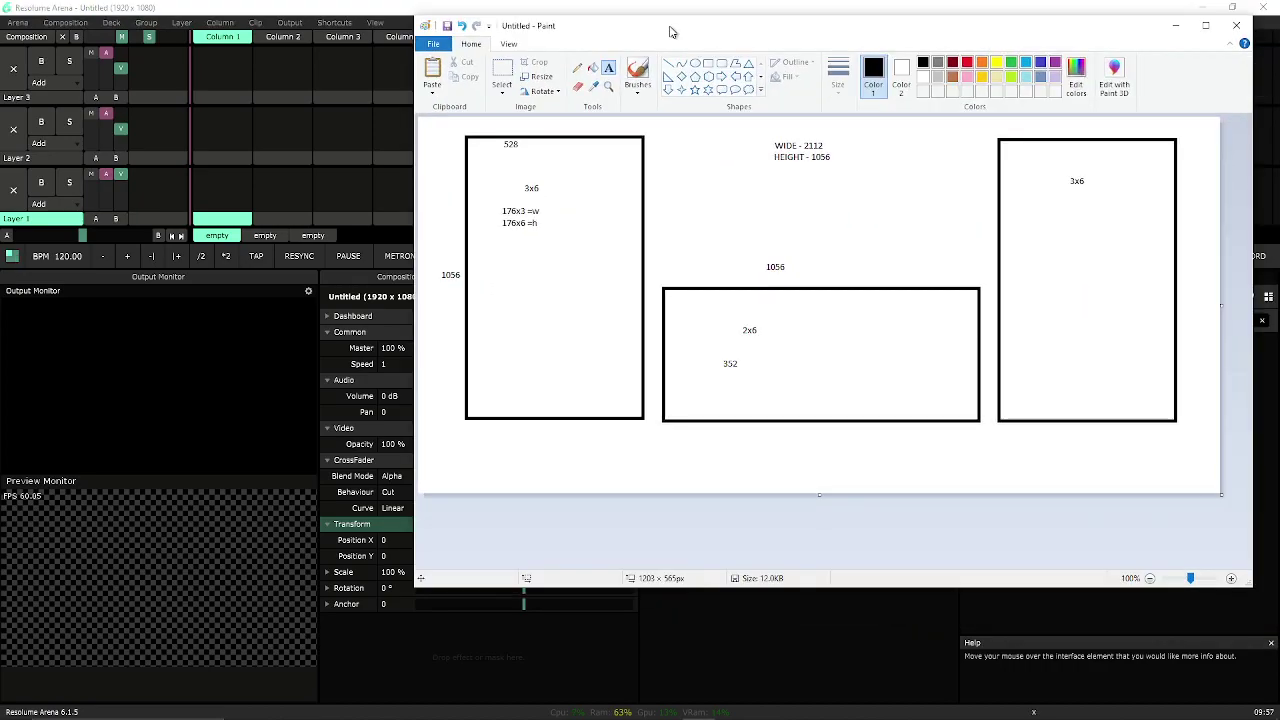
left_click_drag(670, 32, 580, 76)
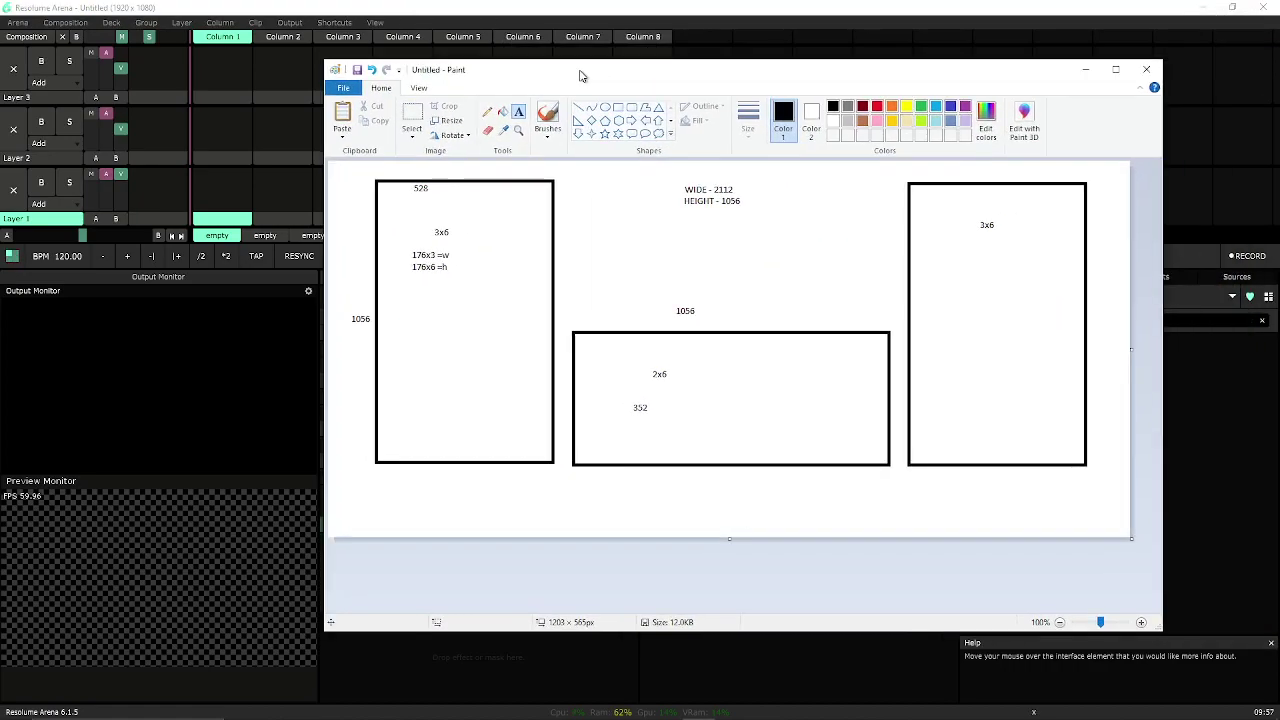
- In Composition Settings, name it RTH - RESOLUME with description 'L & R WALL with center facade'
key("alt+Tab")
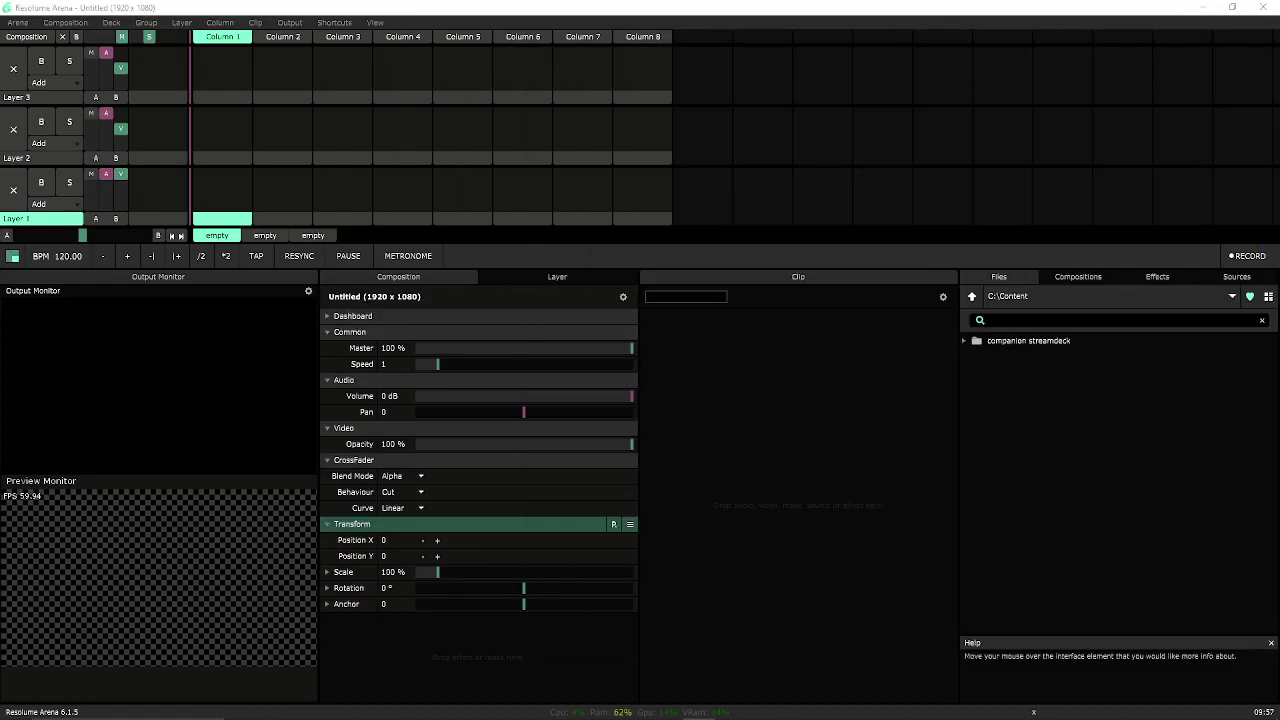
left_click(66, 23)
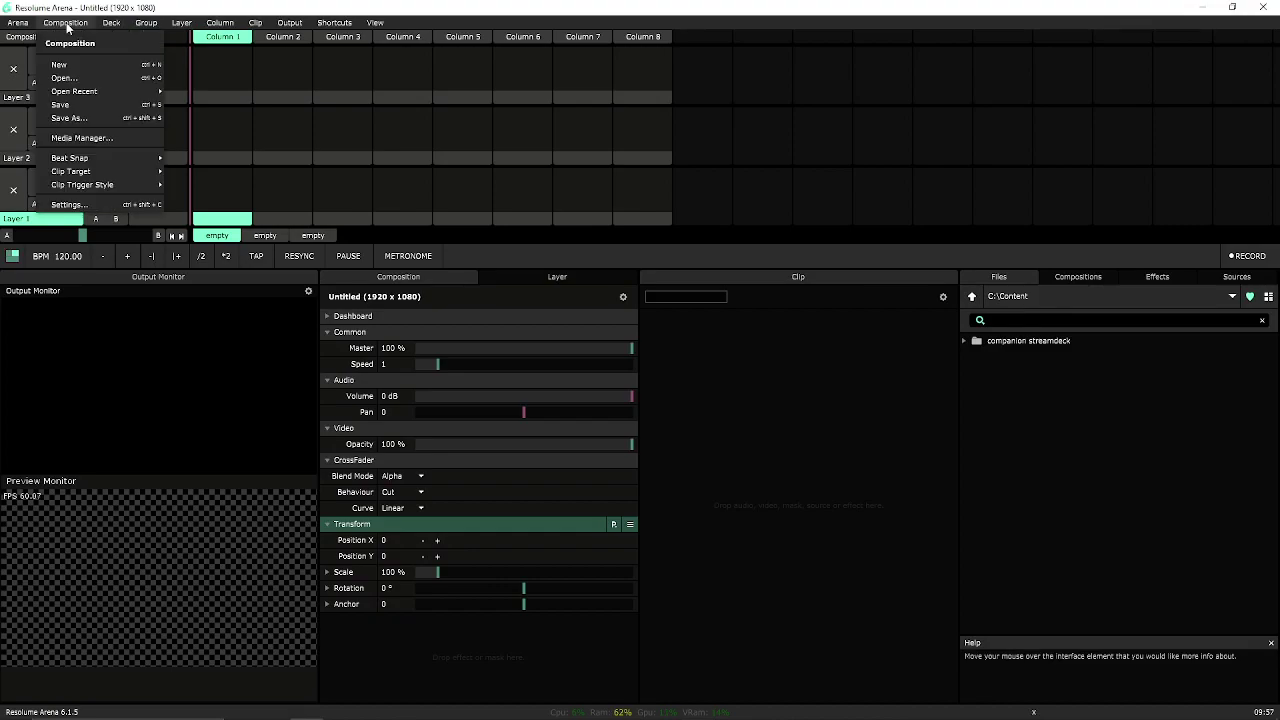
left_click(95, 203)
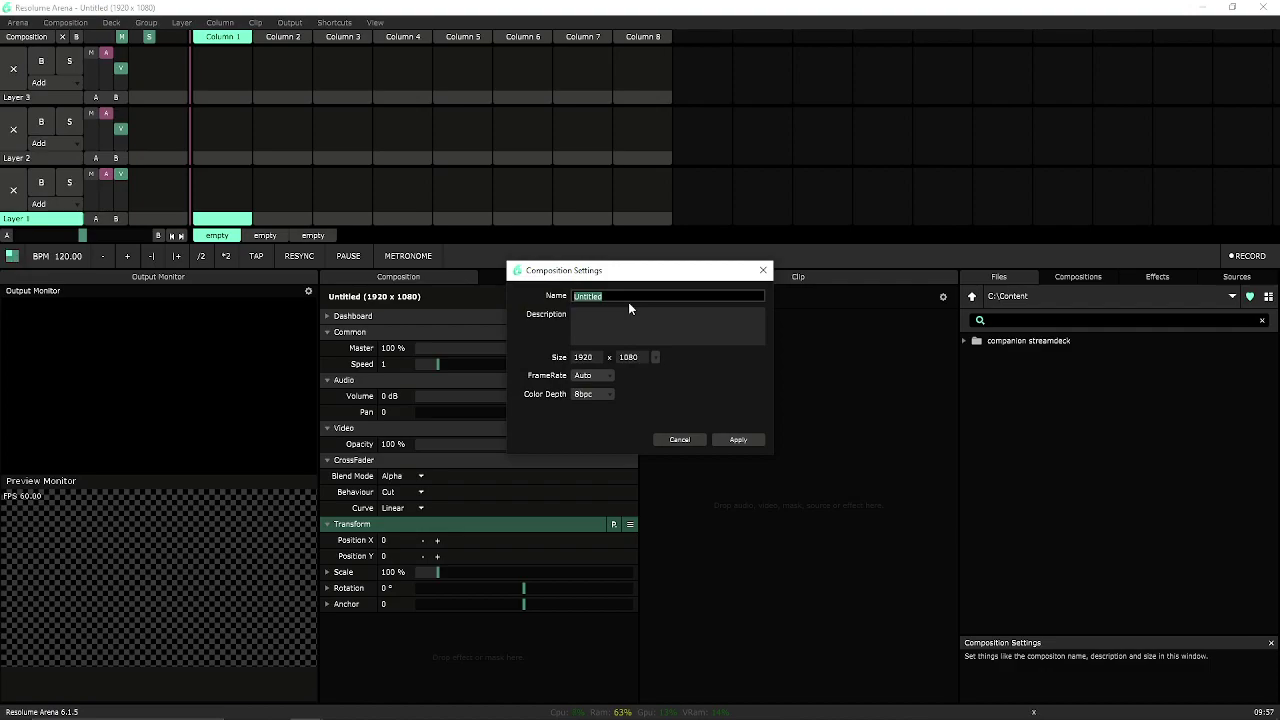
type("RTH - RESOLUME")
left_click(629, 326)
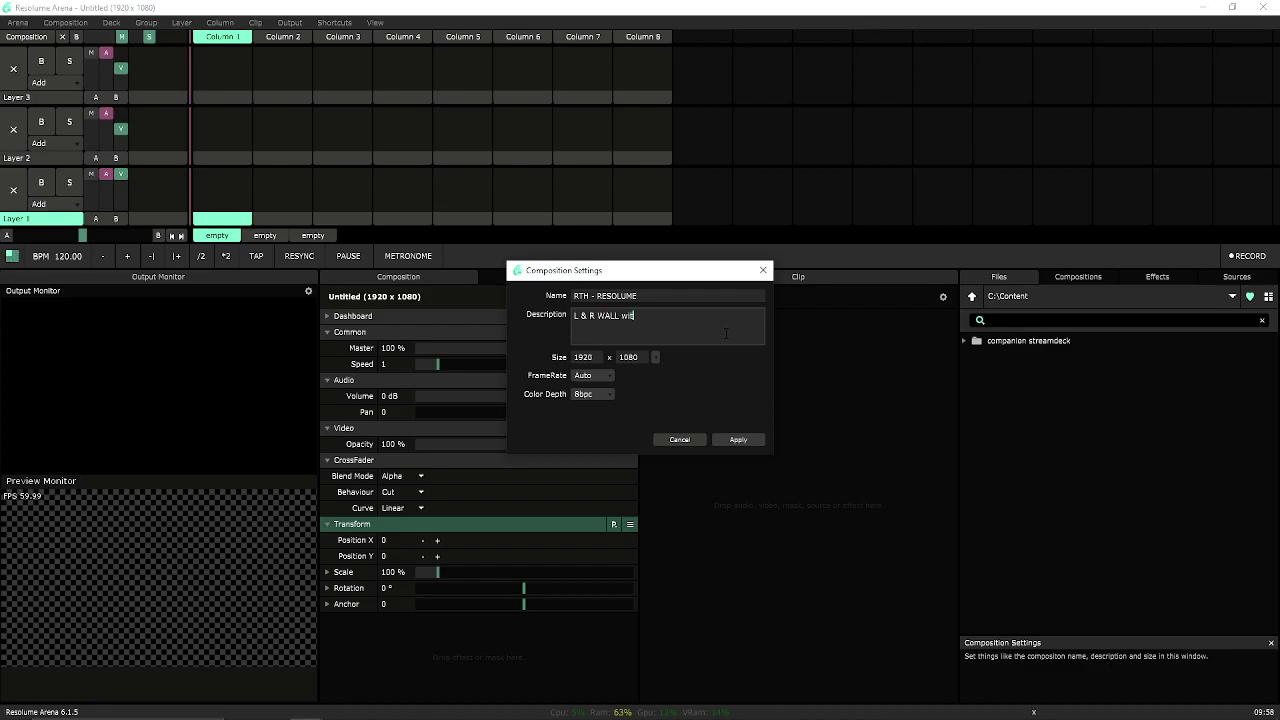
type("L & R WALL with center facade")
- Move into the composition size fields and select the width value
key("Tab")
left_click(683, 382)
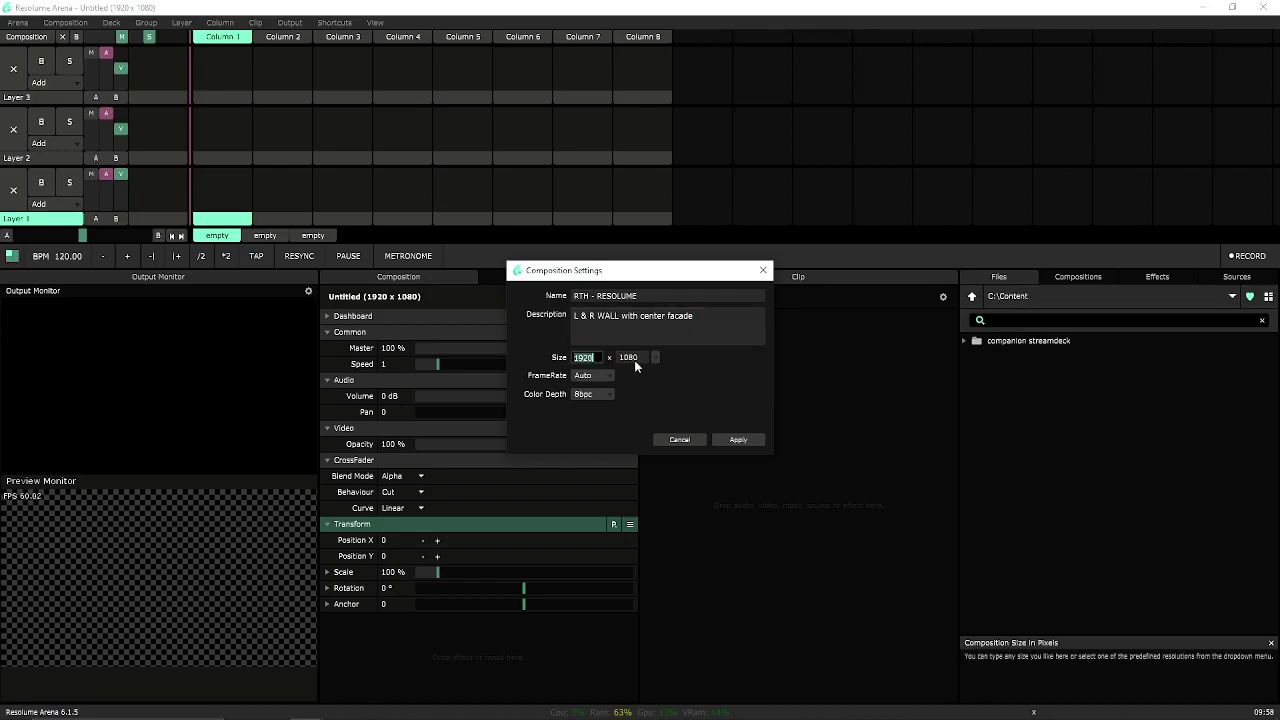
left_click(637, 360)
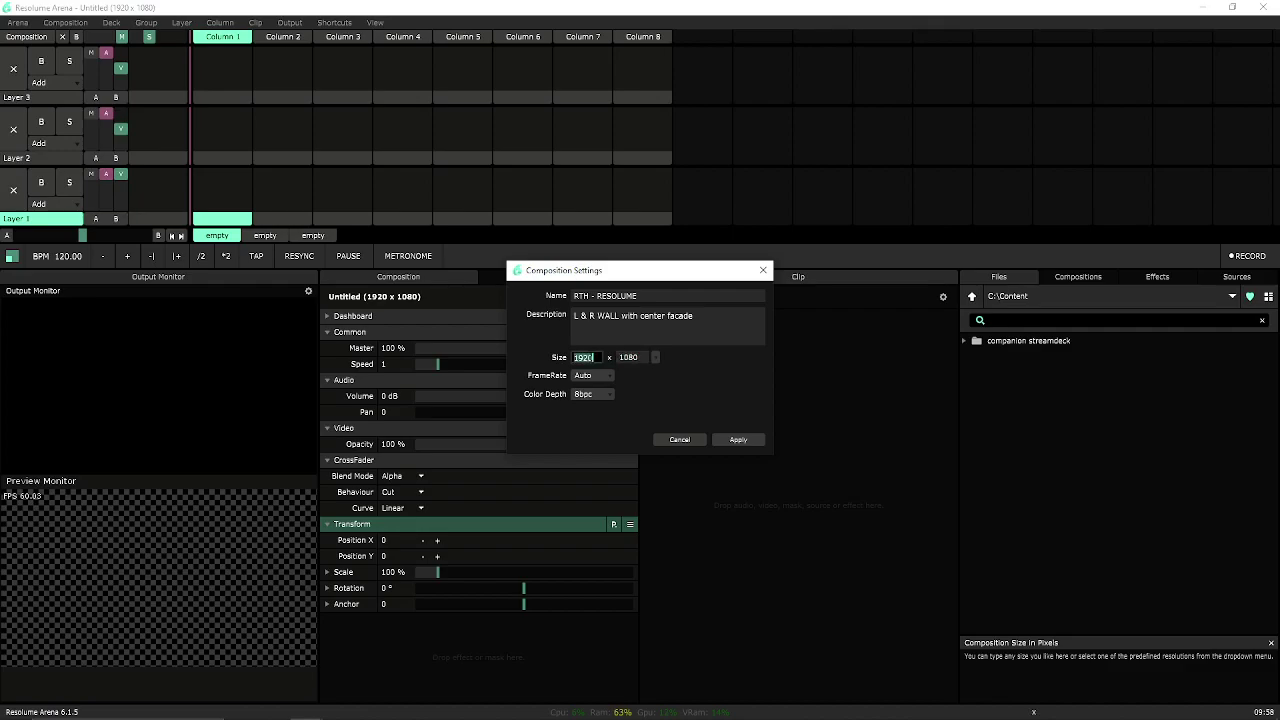
left_click(634, 362)
left_click(594, 360)
left_click(623, 377)
left_click(594, 360)
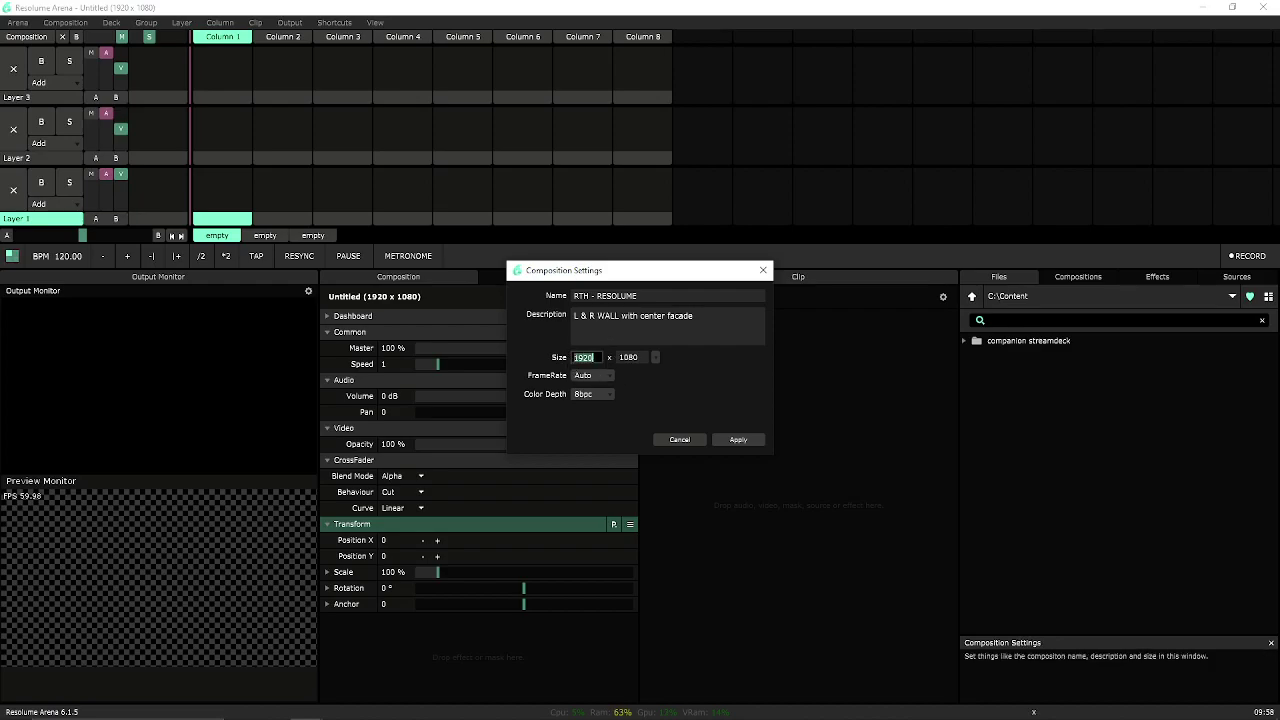
- Arrange the Composition Settings window alongside the Paint layout sketch
mouse_move(1279, 77)
left_mouse_down()
mouse_move(461, 67)
mouse_move(227, 33)
left_mouse_up()
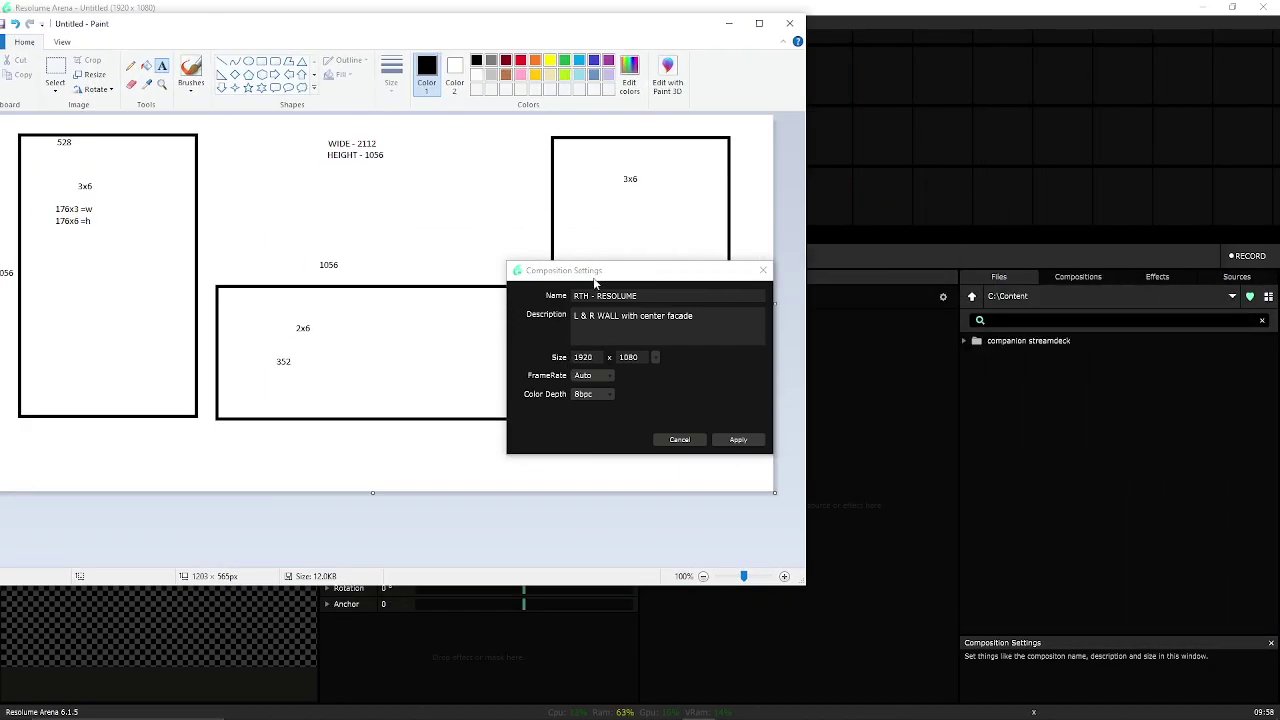
mouse_move(596, 284)
left_mouse_down()
mouse_move(809, 248)
mouse_move(1082, 138)
left_mouse_up()
left_click_drag(687, 29, 801, 48)
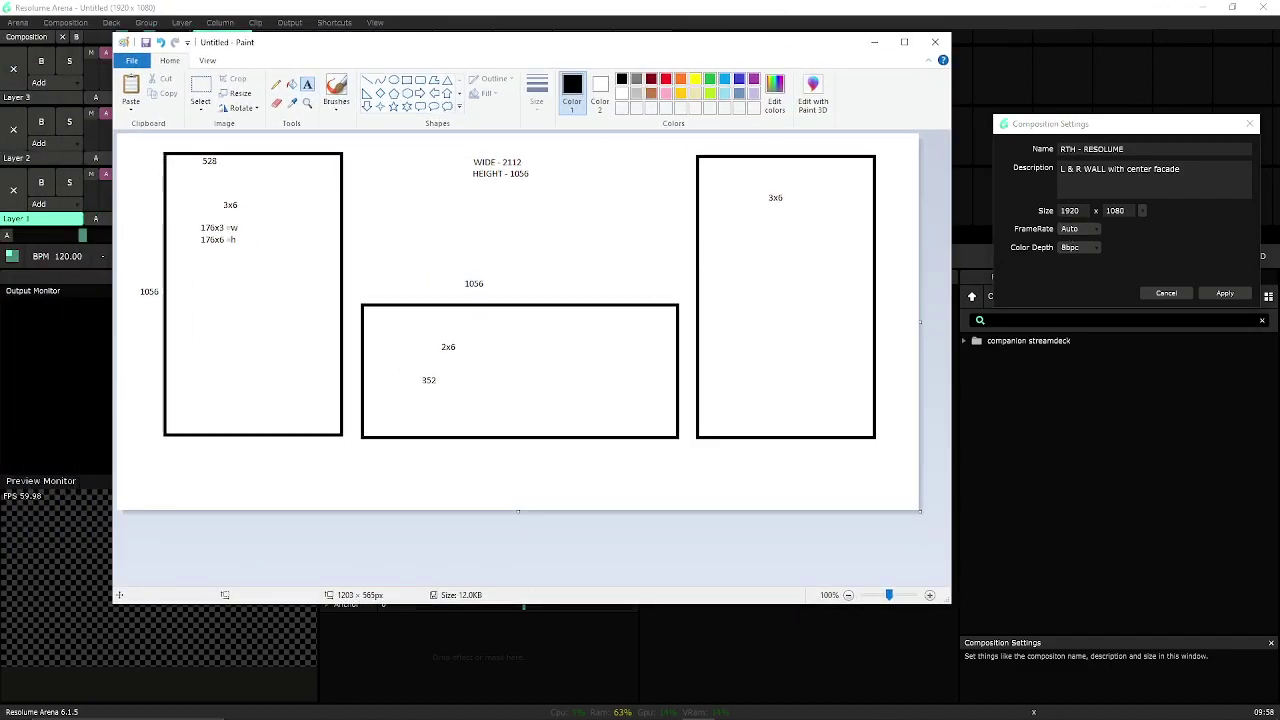
left_click_drag(1070, 124, 1045, 148)
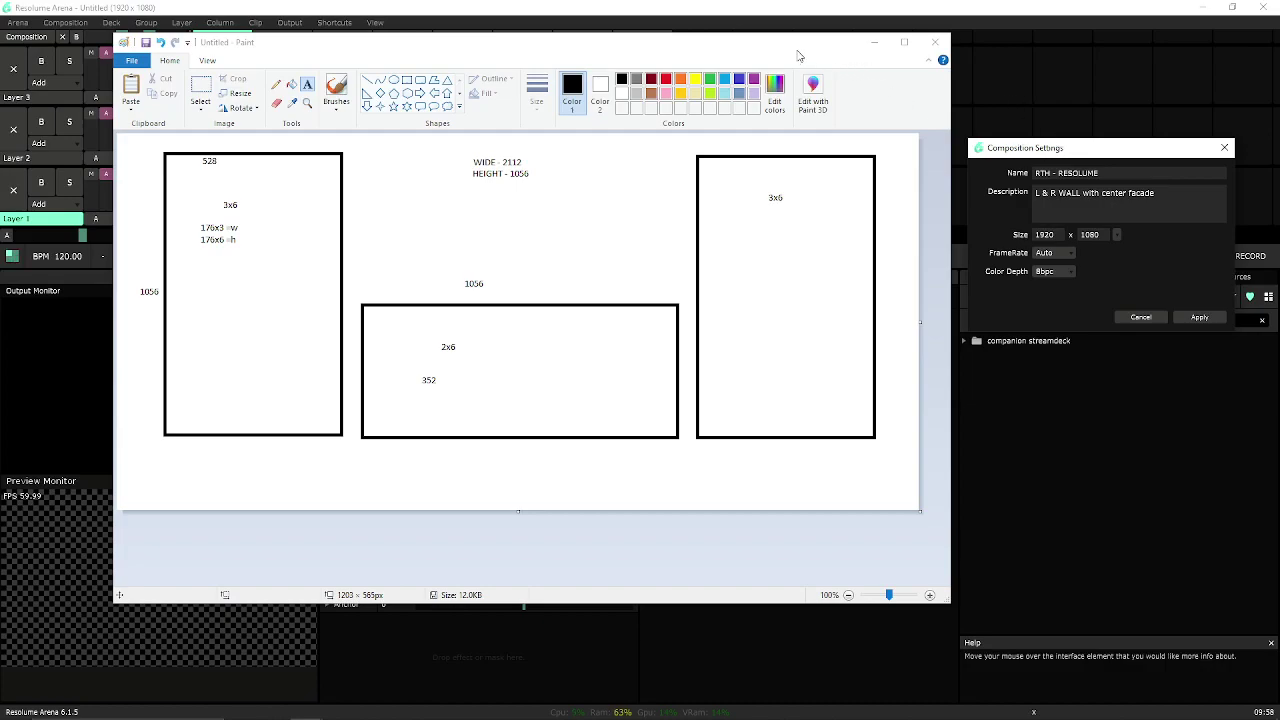
left_click_drag(1018, 150, 876, 142)
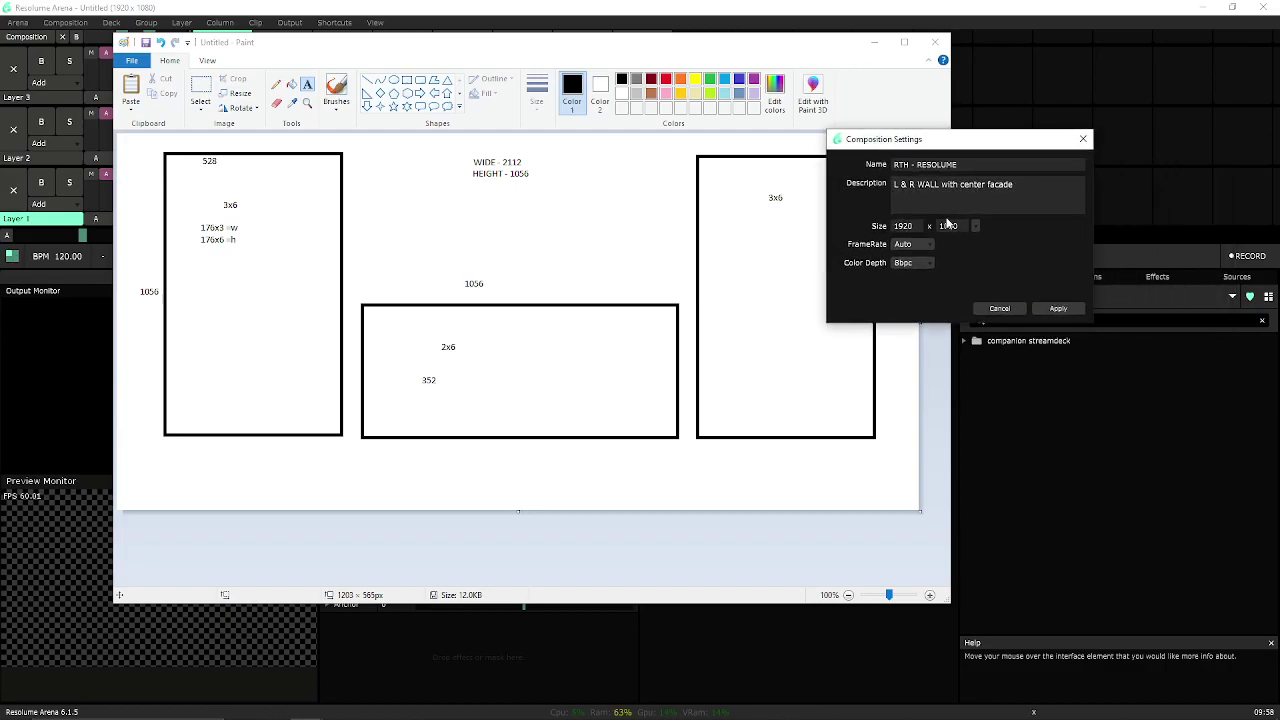
- Choose the 3840 x 2160 preset size and apply the composition settings
left_click(975, 226)
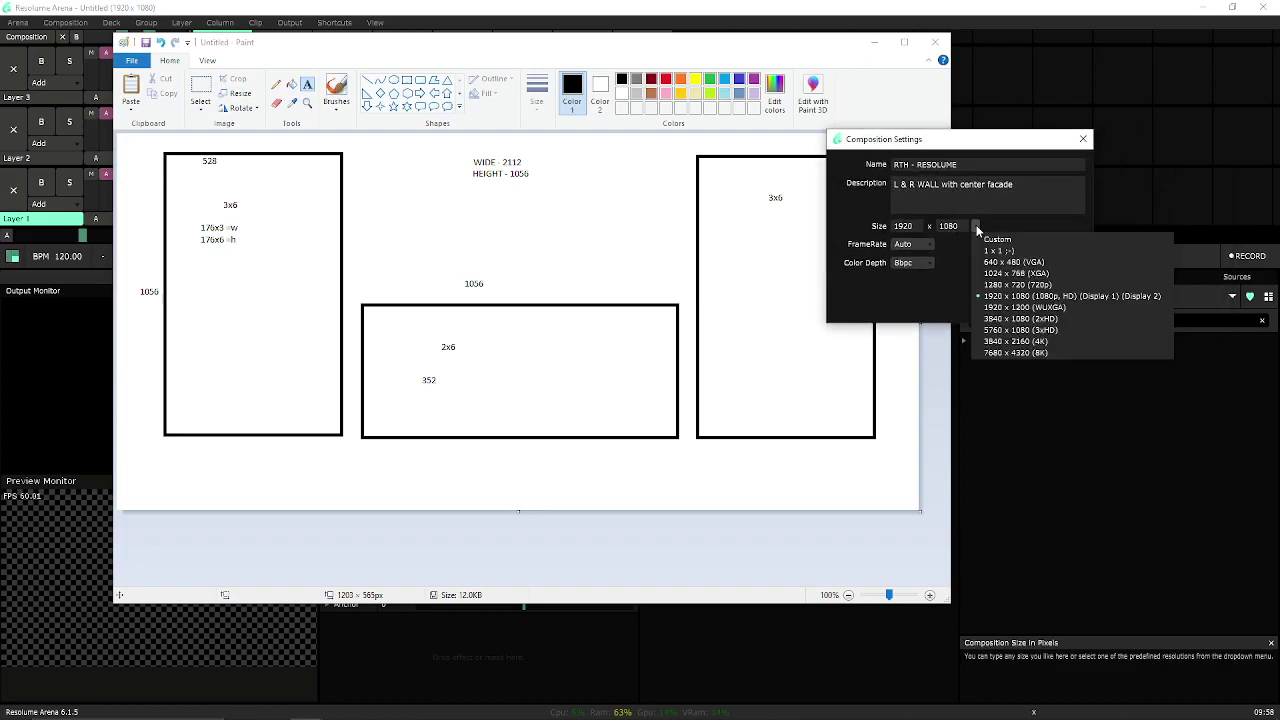
left_click(1036, 344)
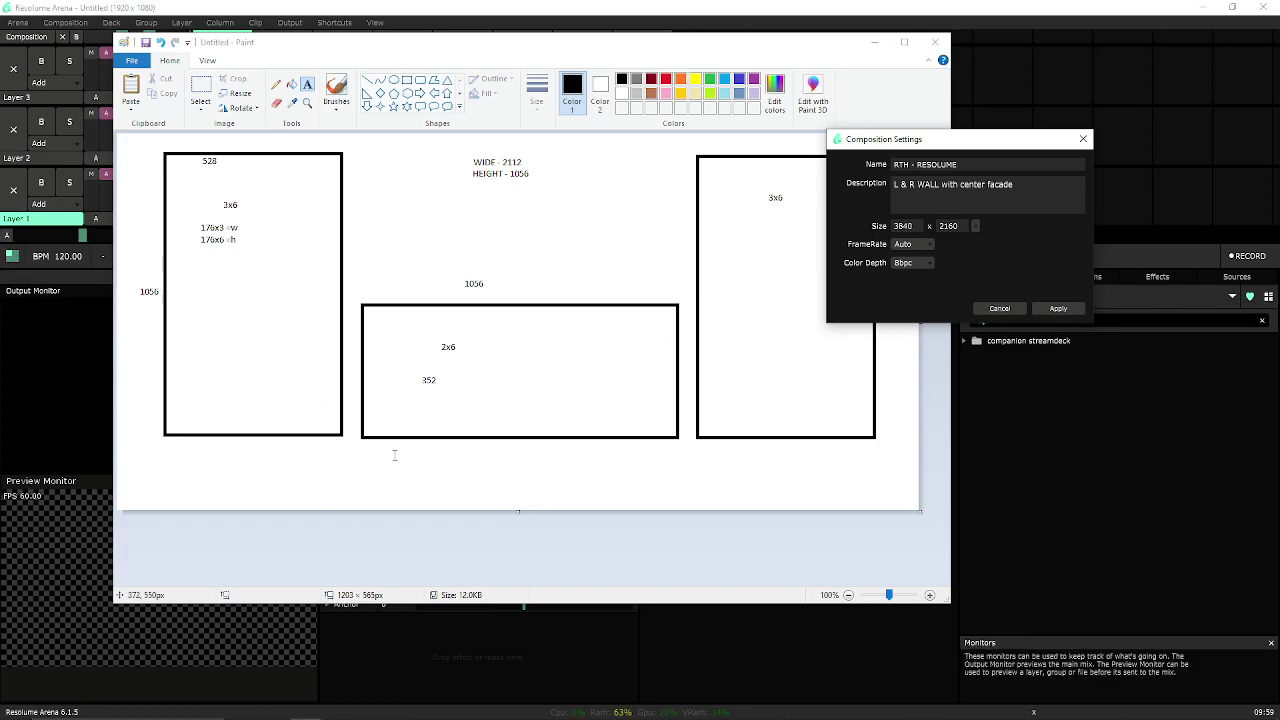
left_click(1056, 309)
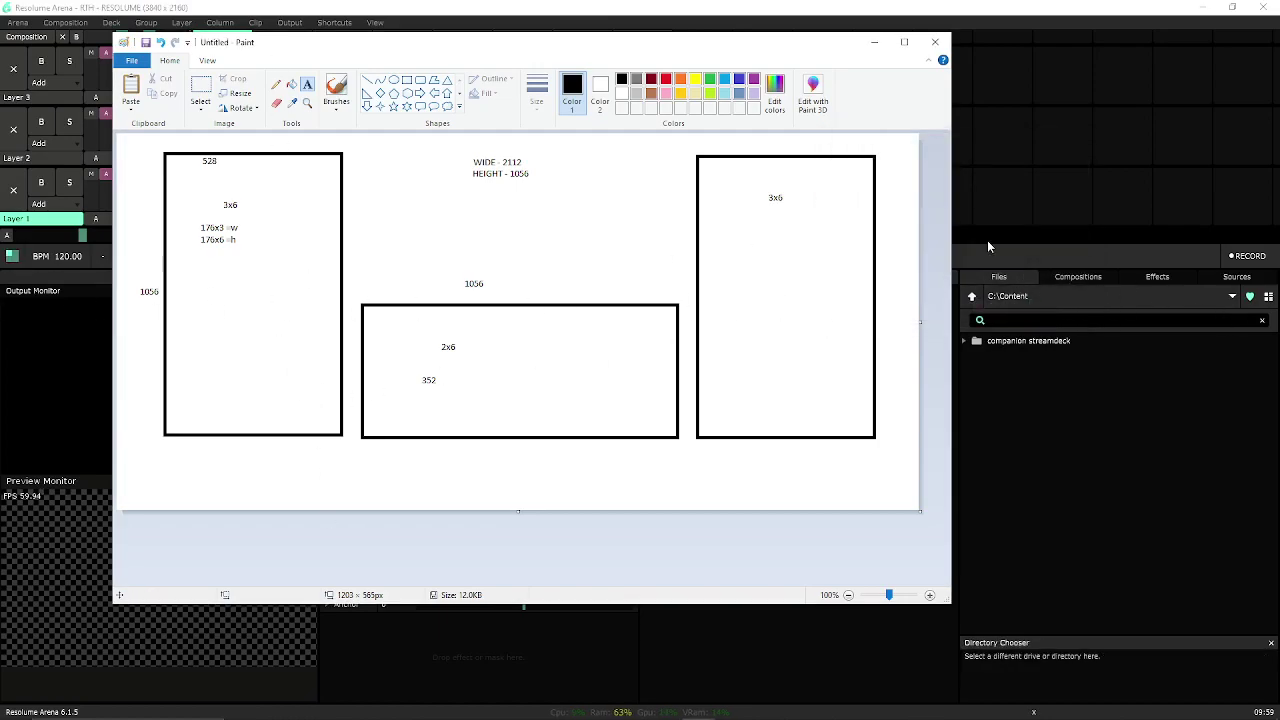
- Browse the Composition, Arena and Deck menus, then open Output > Advanced
left_click_drag(797, 43, 1279, 116)
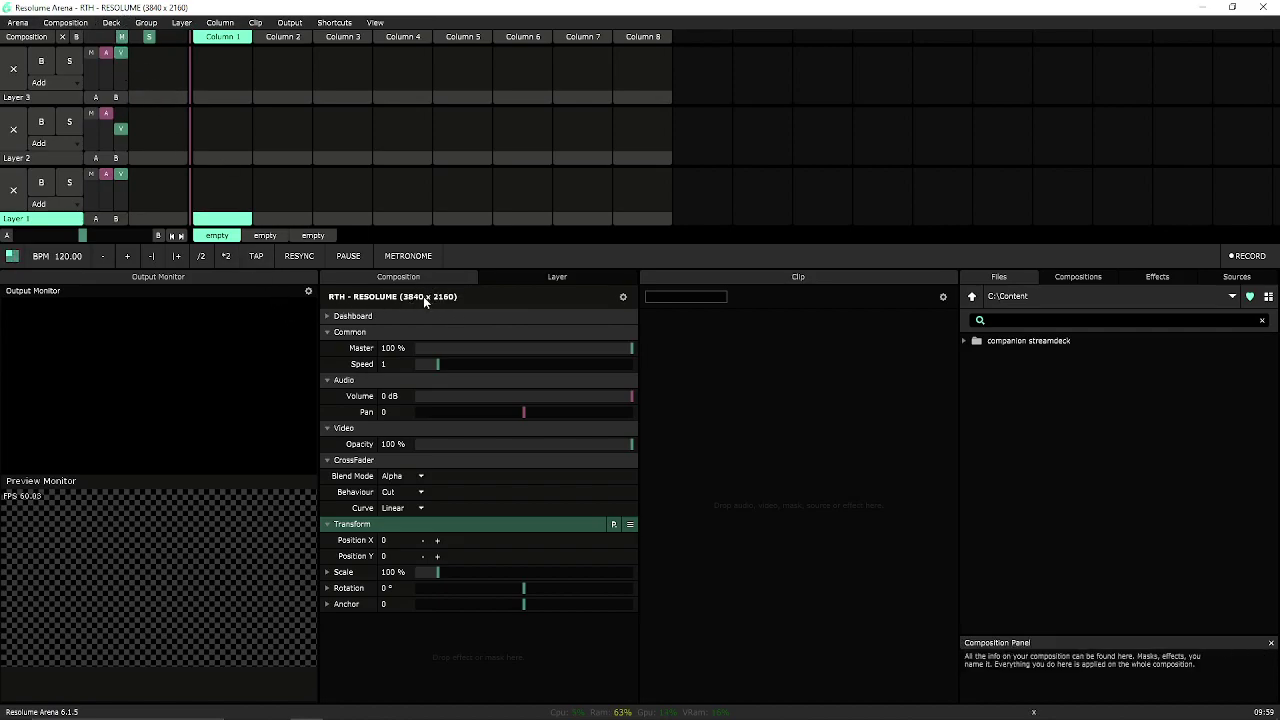
left_click(54, 23)
left_click(18, 23)
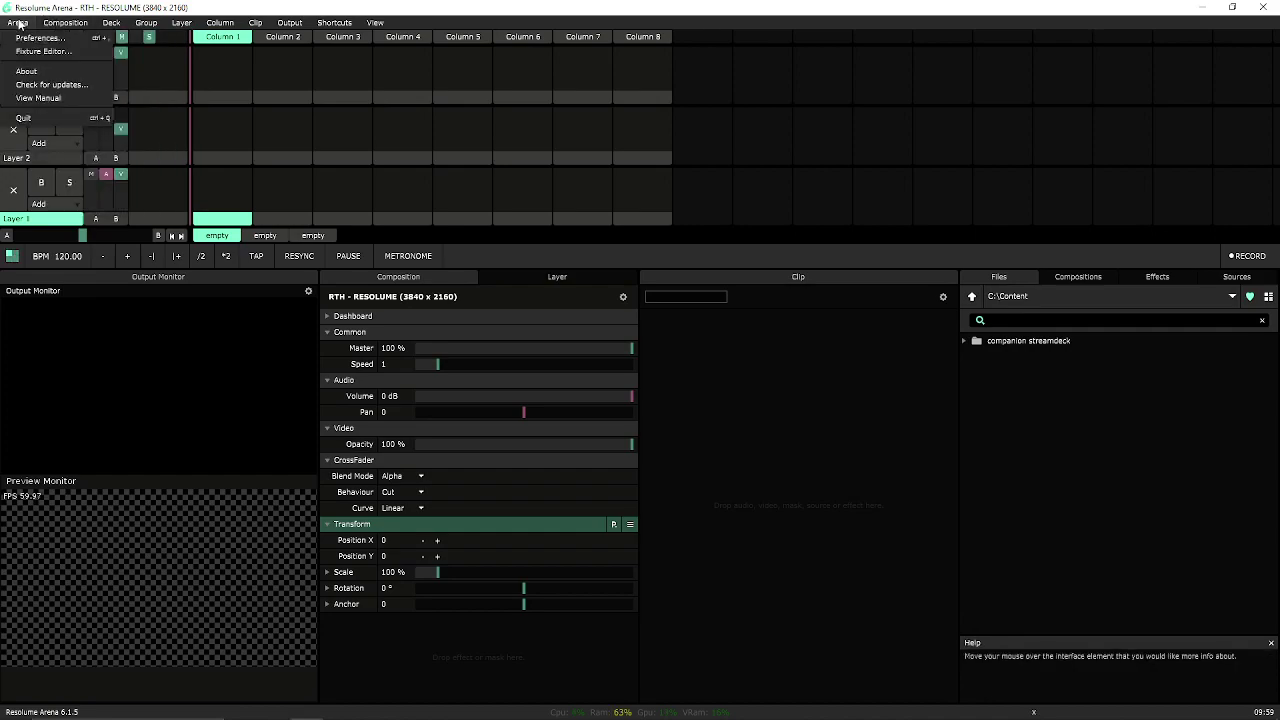
left_click(111, 22)
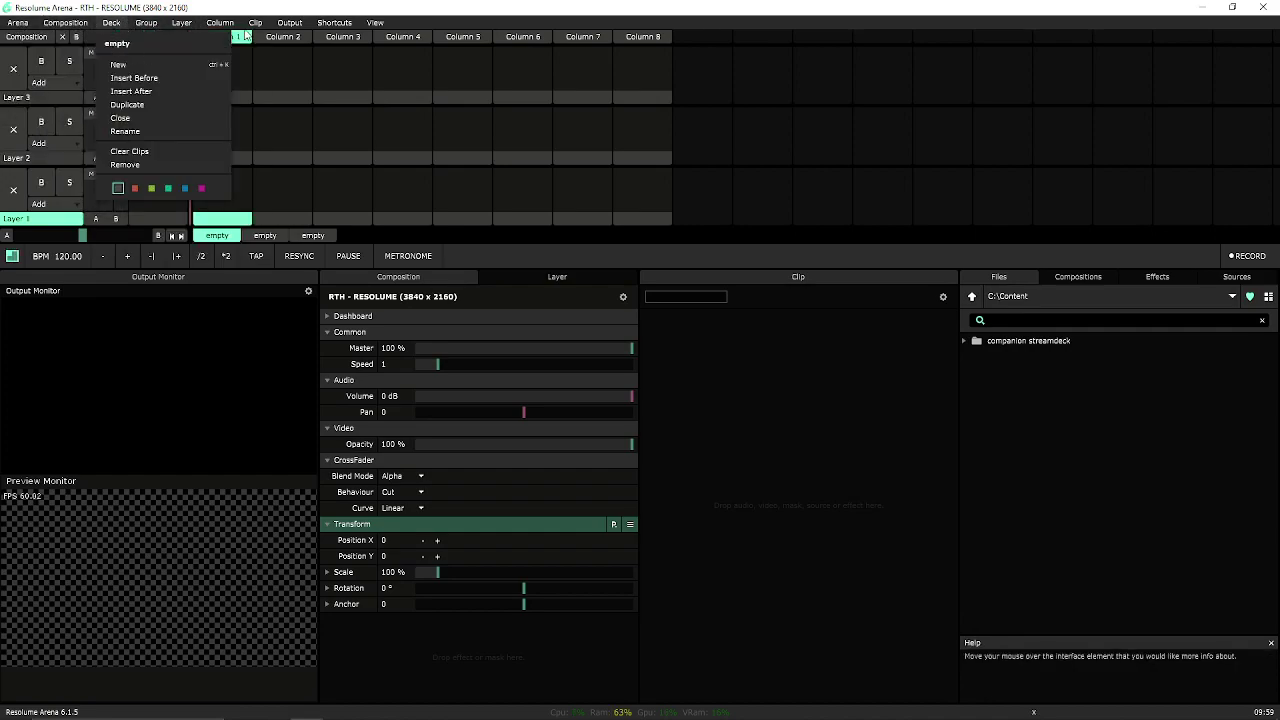
left_click(290, 23)
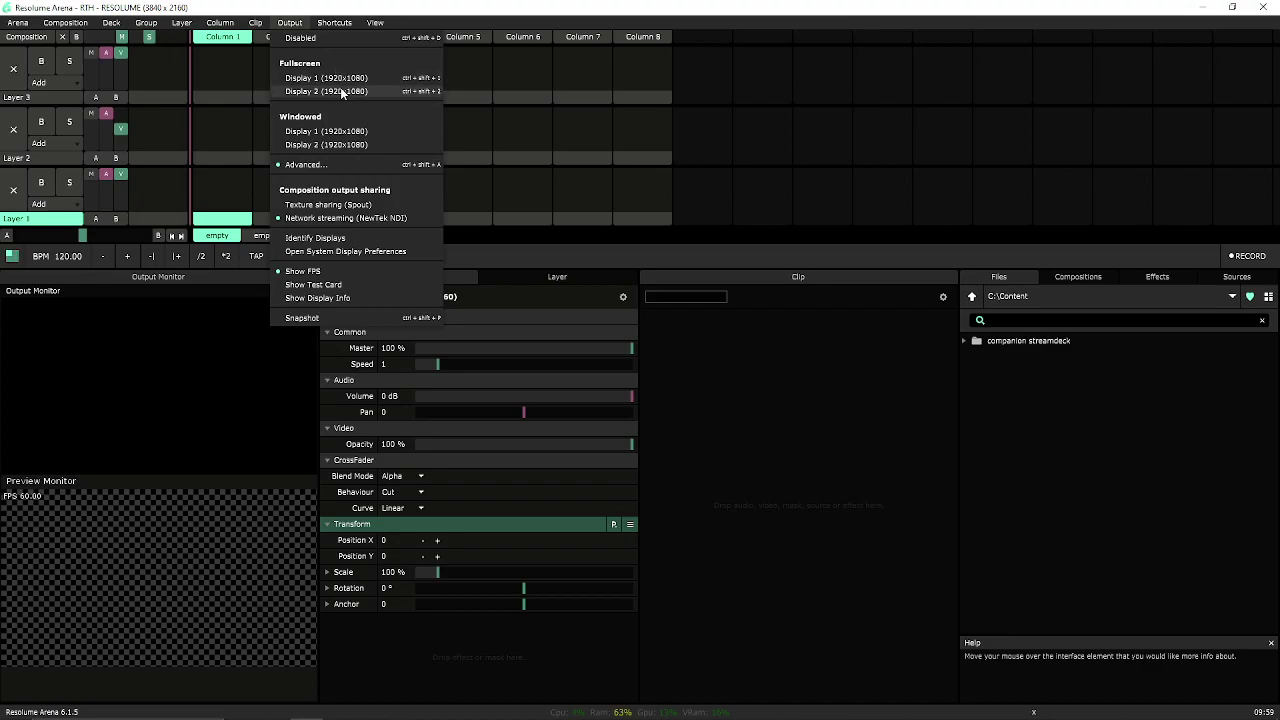
left_click(329, 162)
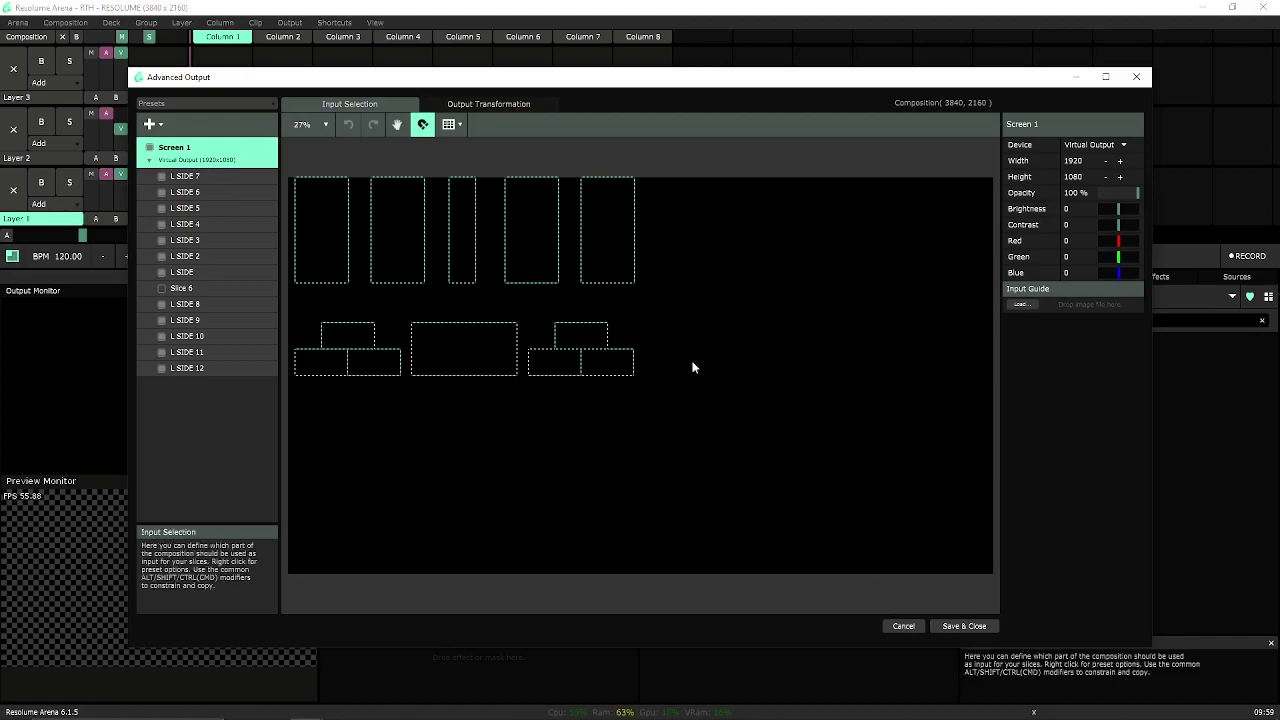
- Add a new one-slice screen and delete the original Screen 1 with its slices
left_click(149, 124)
left_click(163, 145)
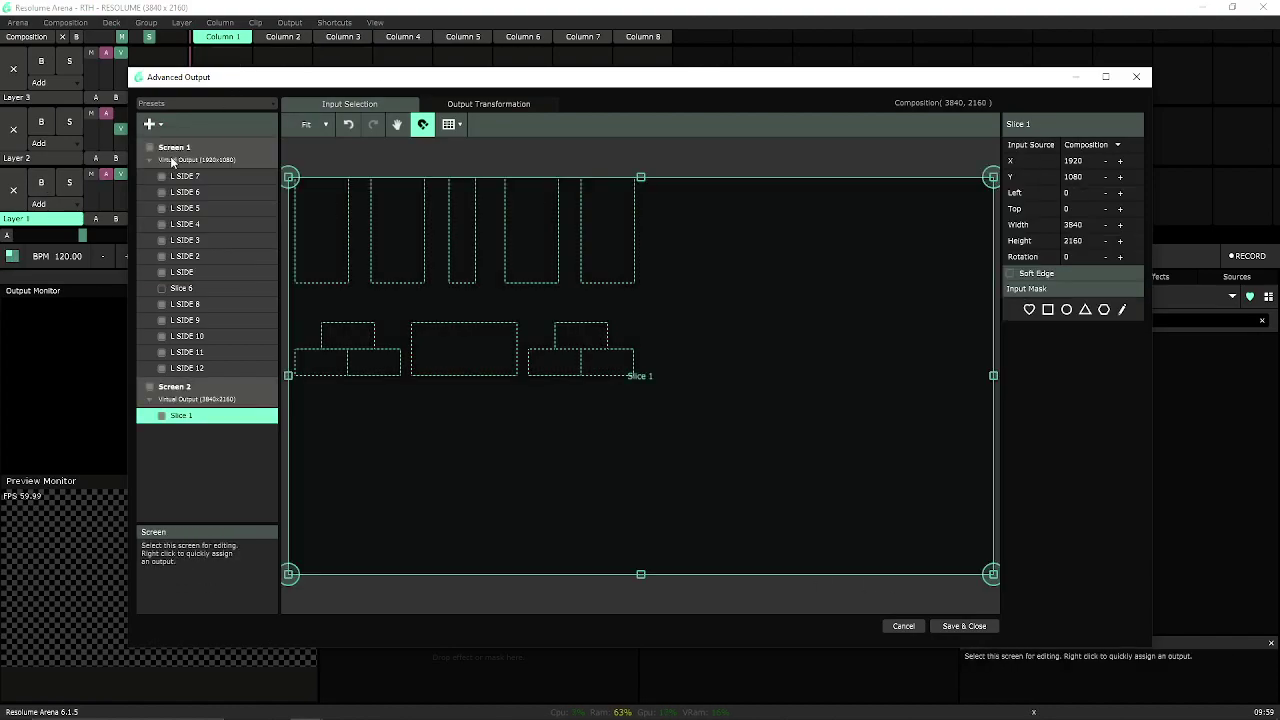
left_click(148, 161)
left_click(270, 150)
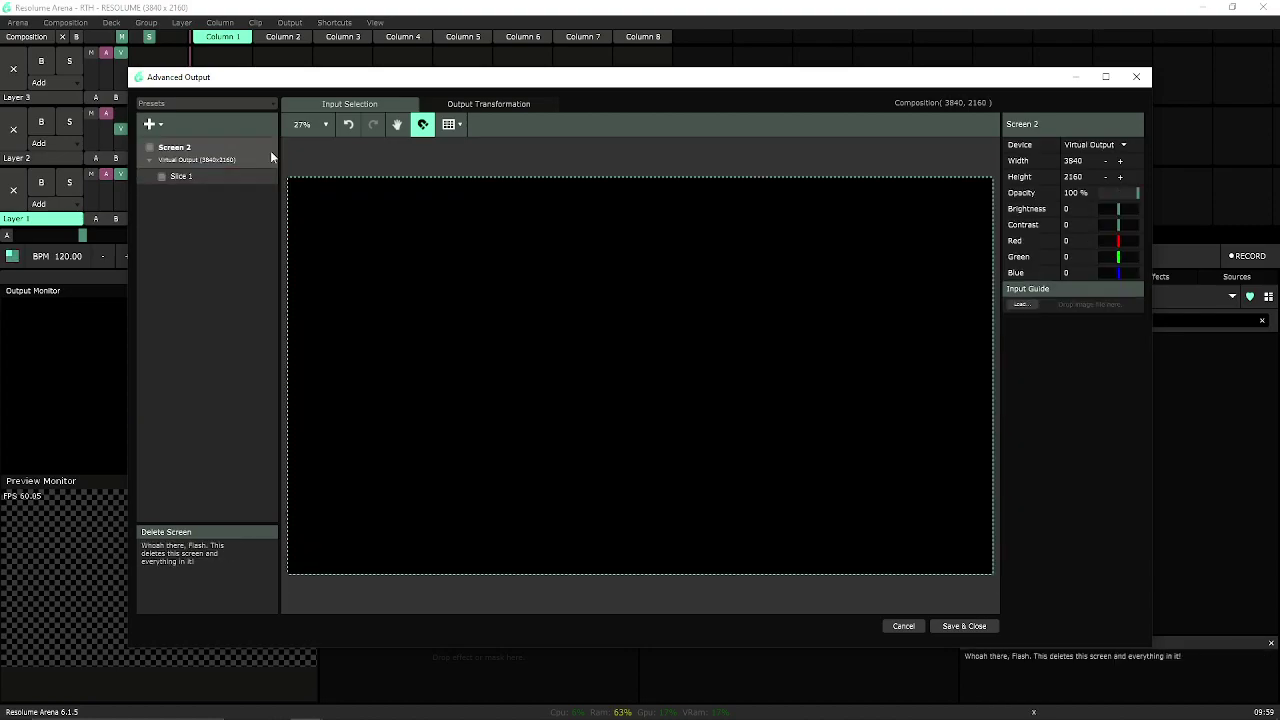
- Rename the new screen to RTH LED WALL DJ
left_click(178, 153)
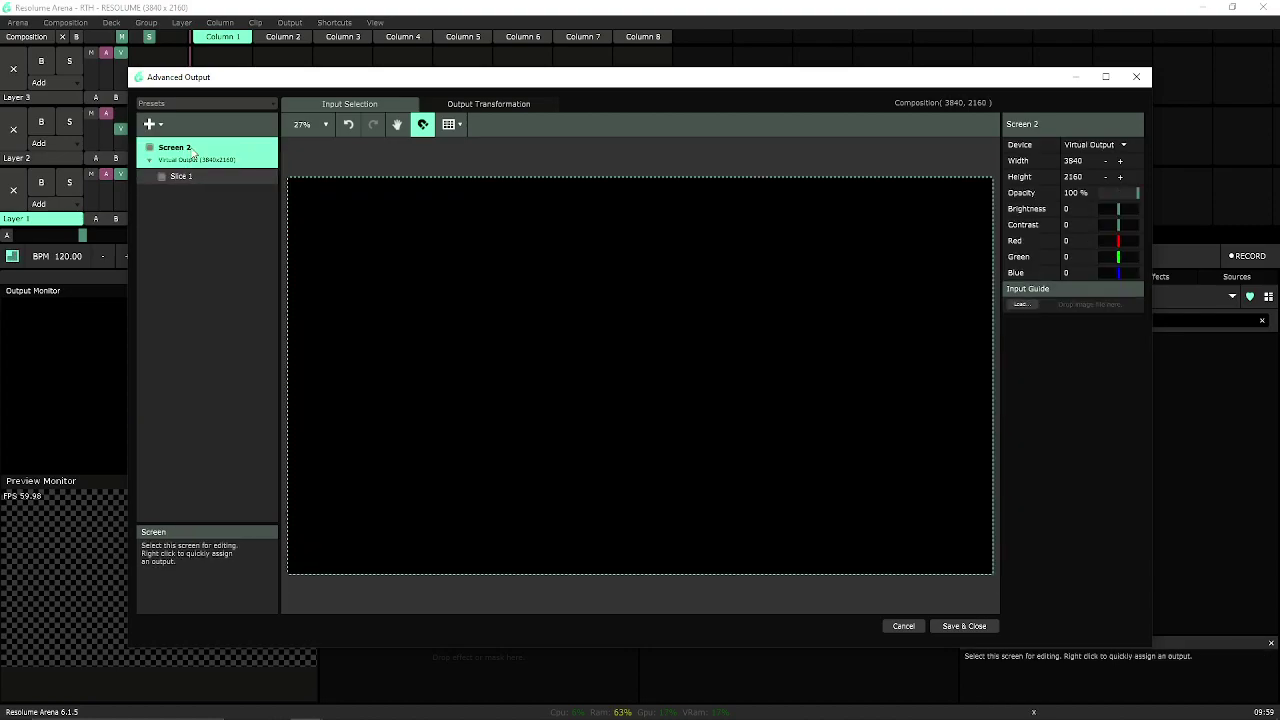
double_click(192, 149)
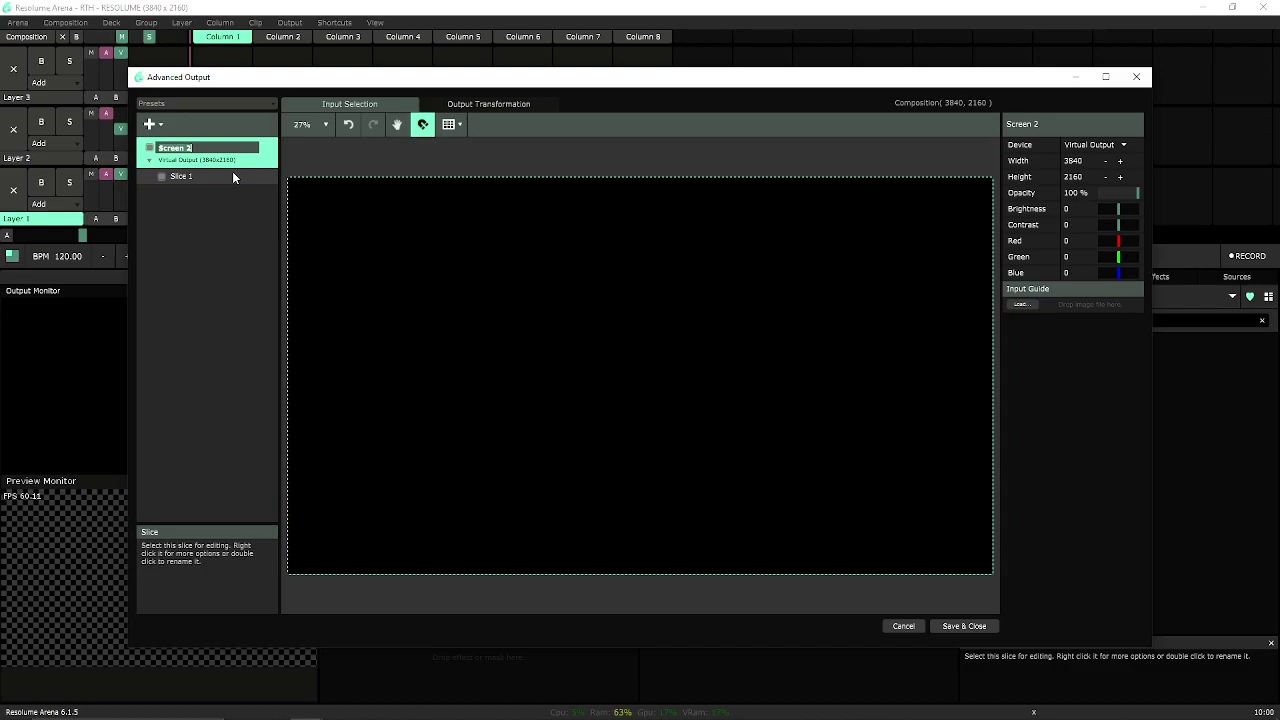
type("RTH LED WALL DJ")
key("Return")
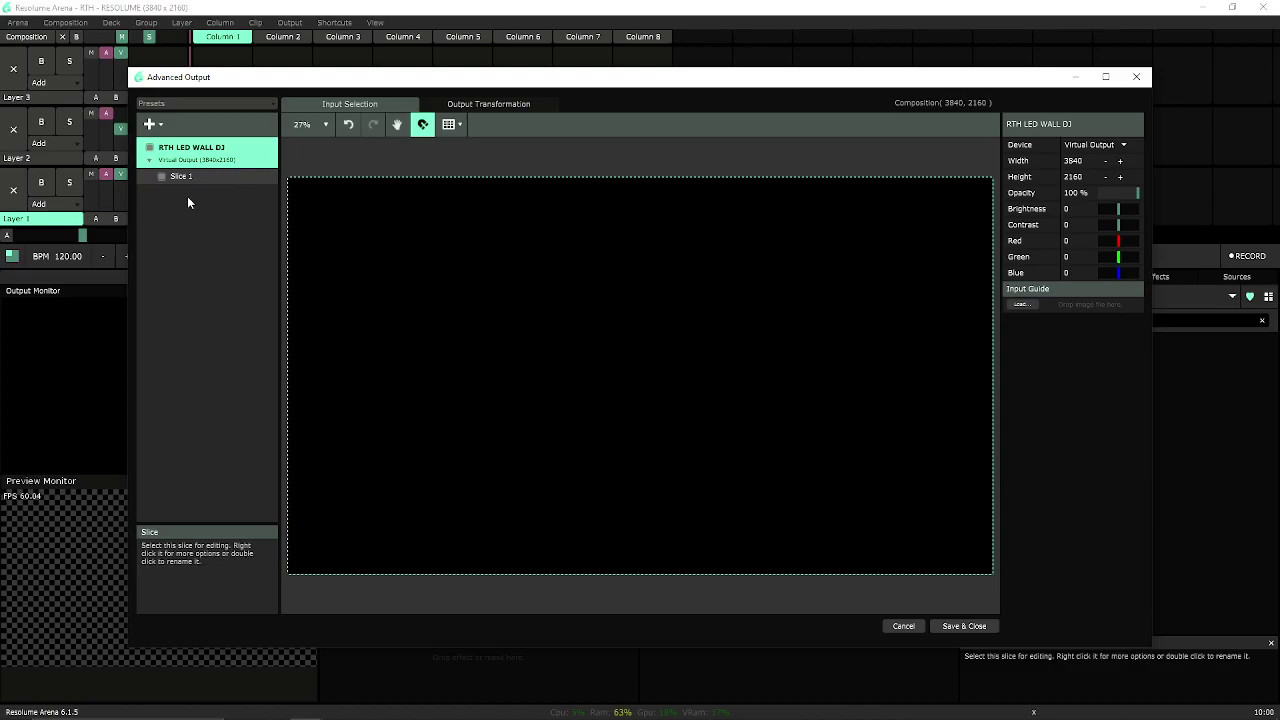
- Select Slice 1 in the Advanced Output editor, keeping its existing name
left_click_drag(288, 84, 306, 79)
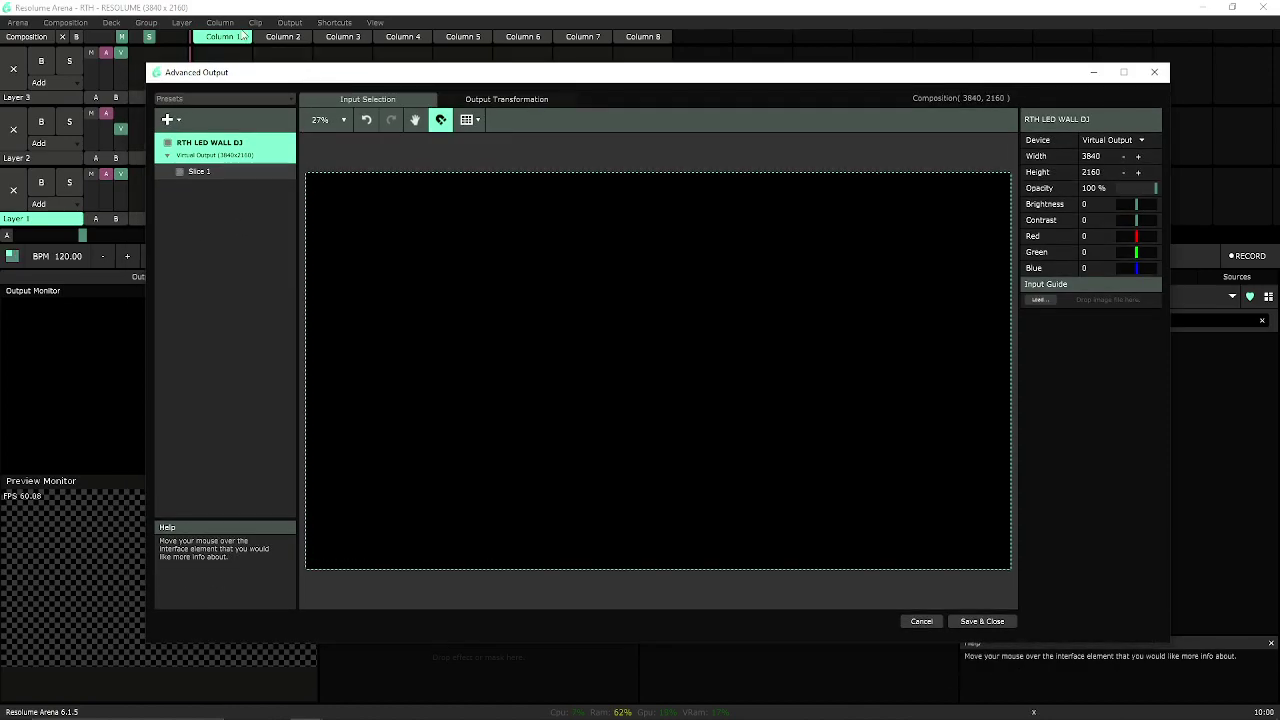
left_click(158, 9)
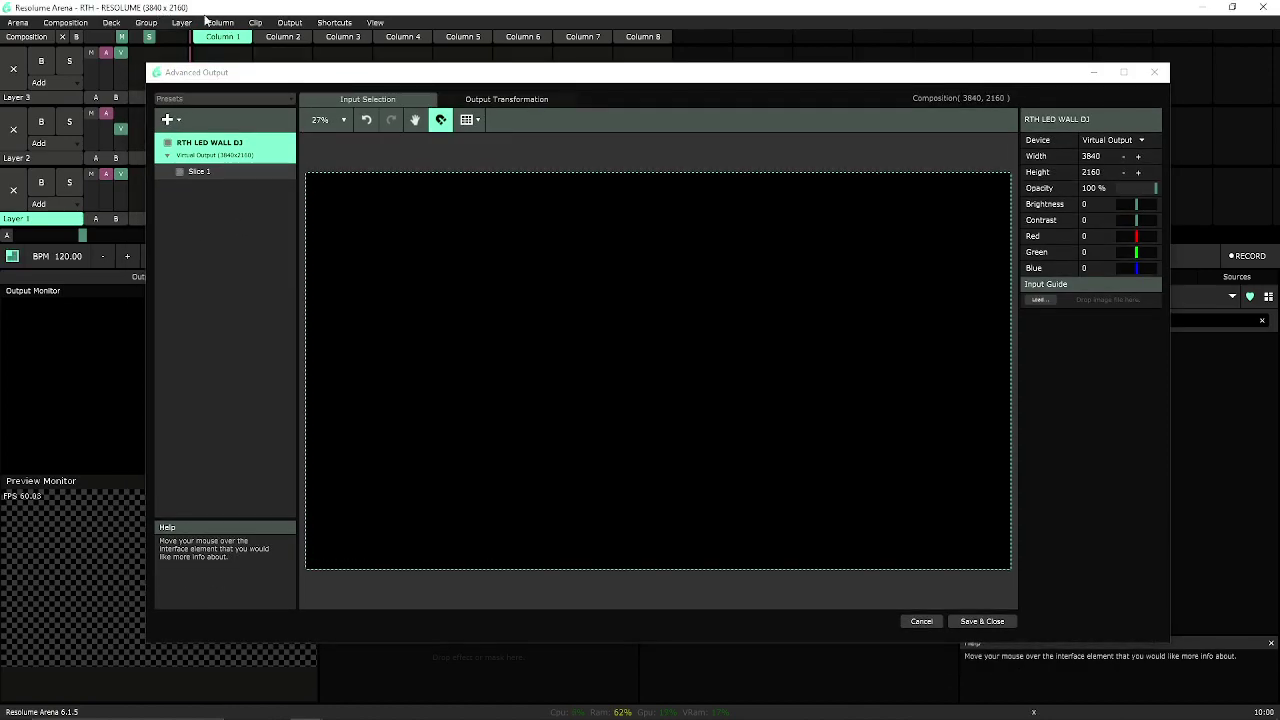
left_click(630, 315)
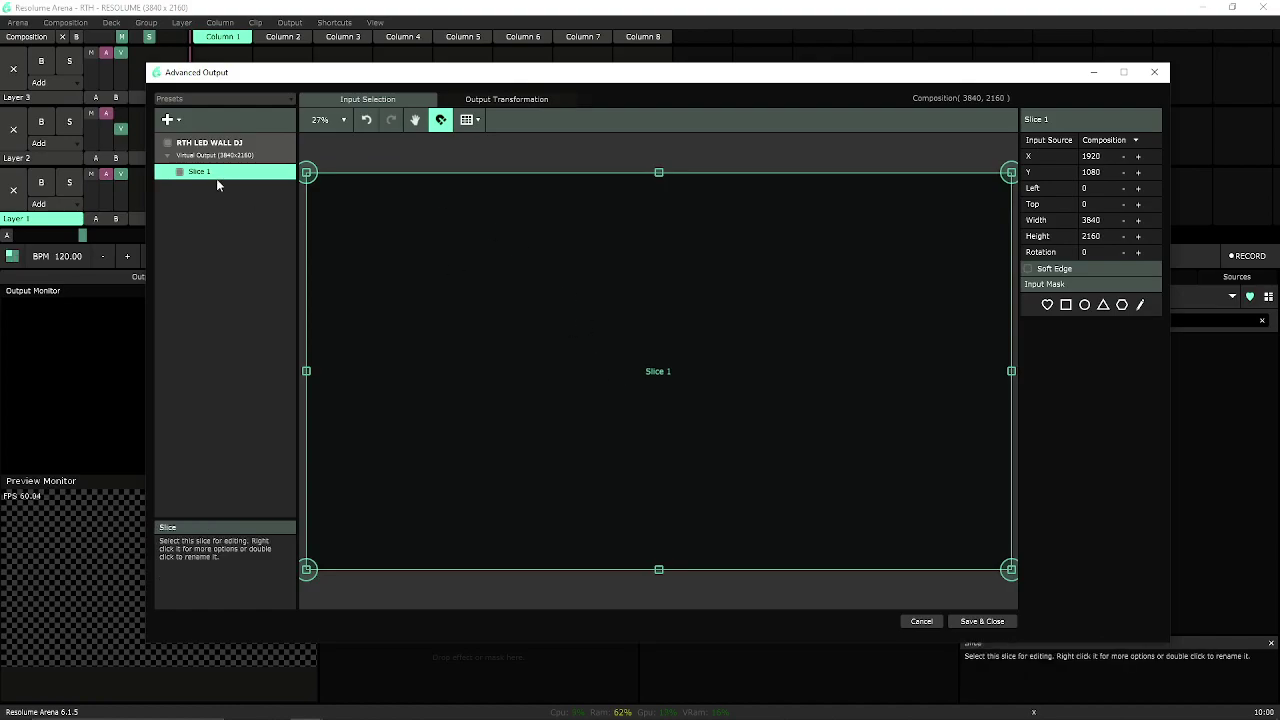
double_click(275, 175)
left_click(660, 228)
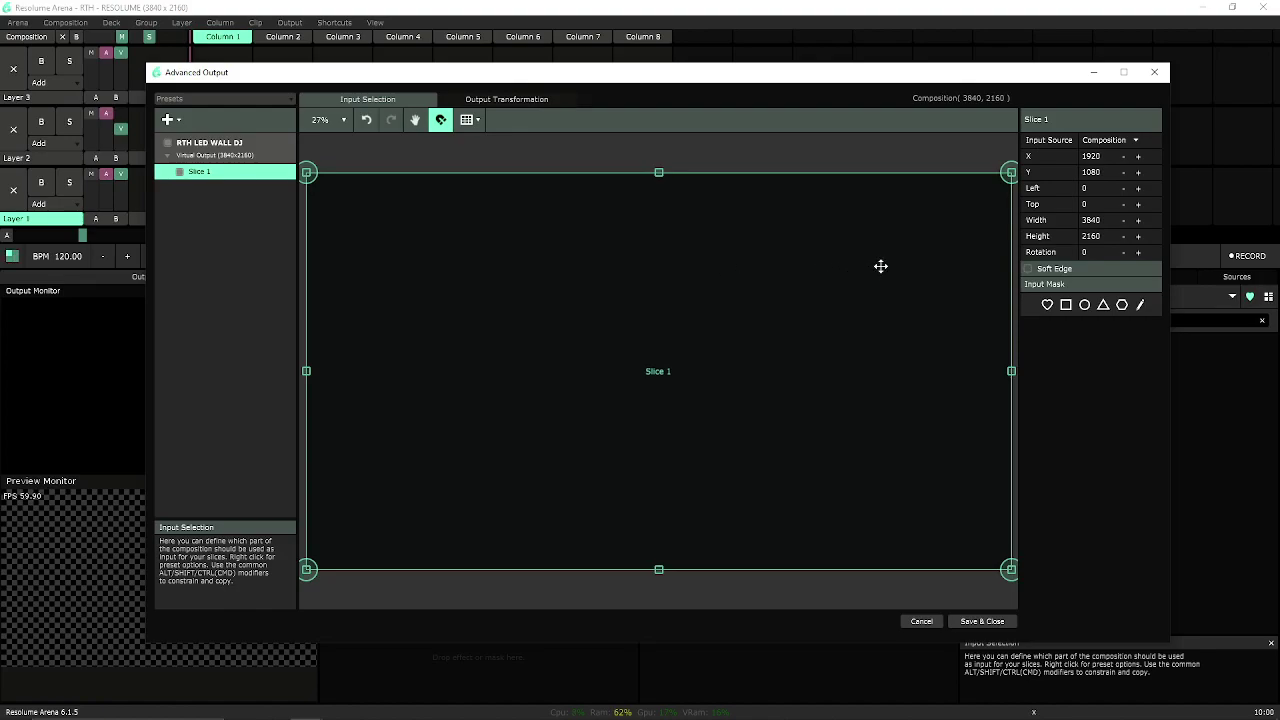
- Shrink Slice 1's input to 708 x 411, centre it, and view its output mapping
left_click_drag(1010, 172, 436, 493)
left_click_drag(361, 565, 685, 379)
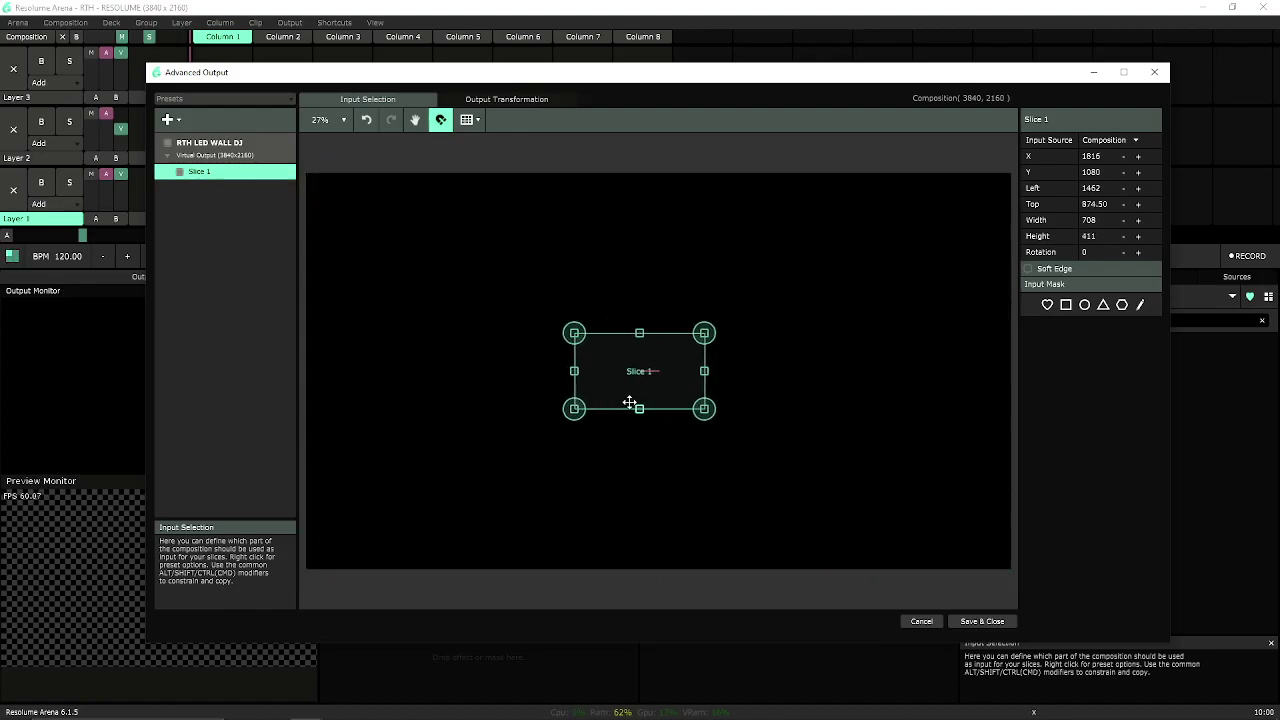
left_click_drag(629, 402, 652, 400)
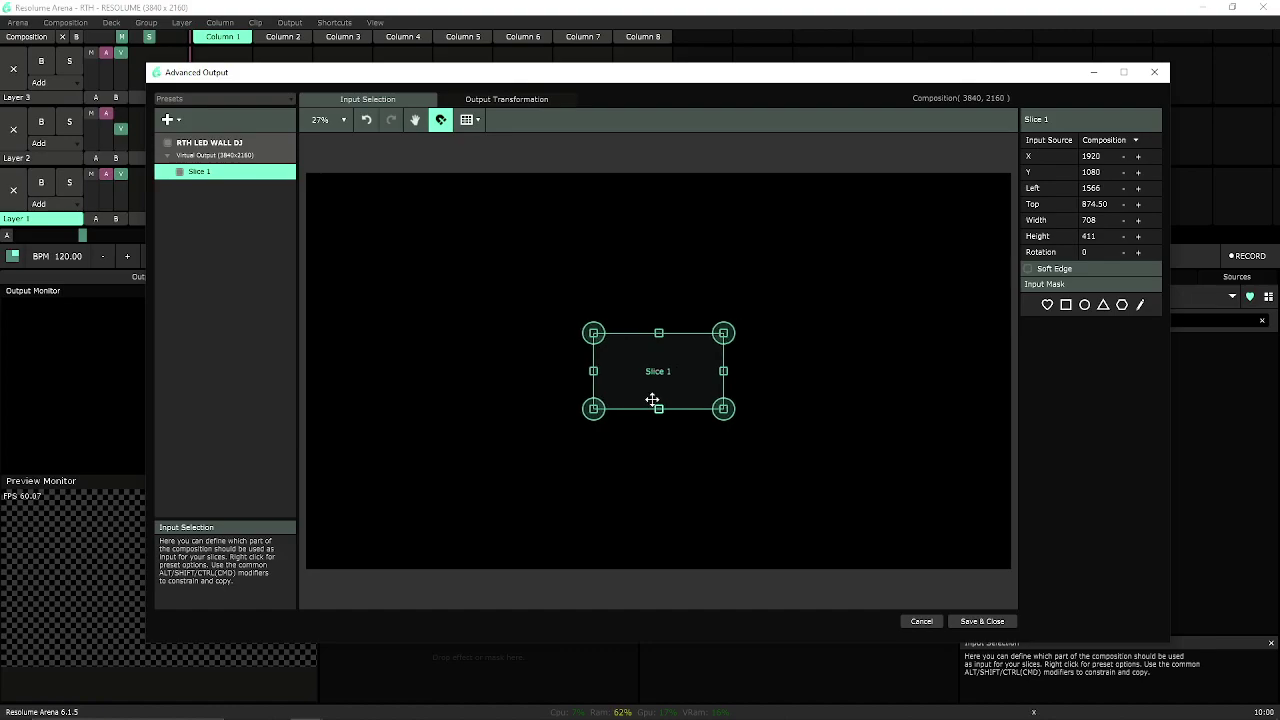
left_click(530, 99)
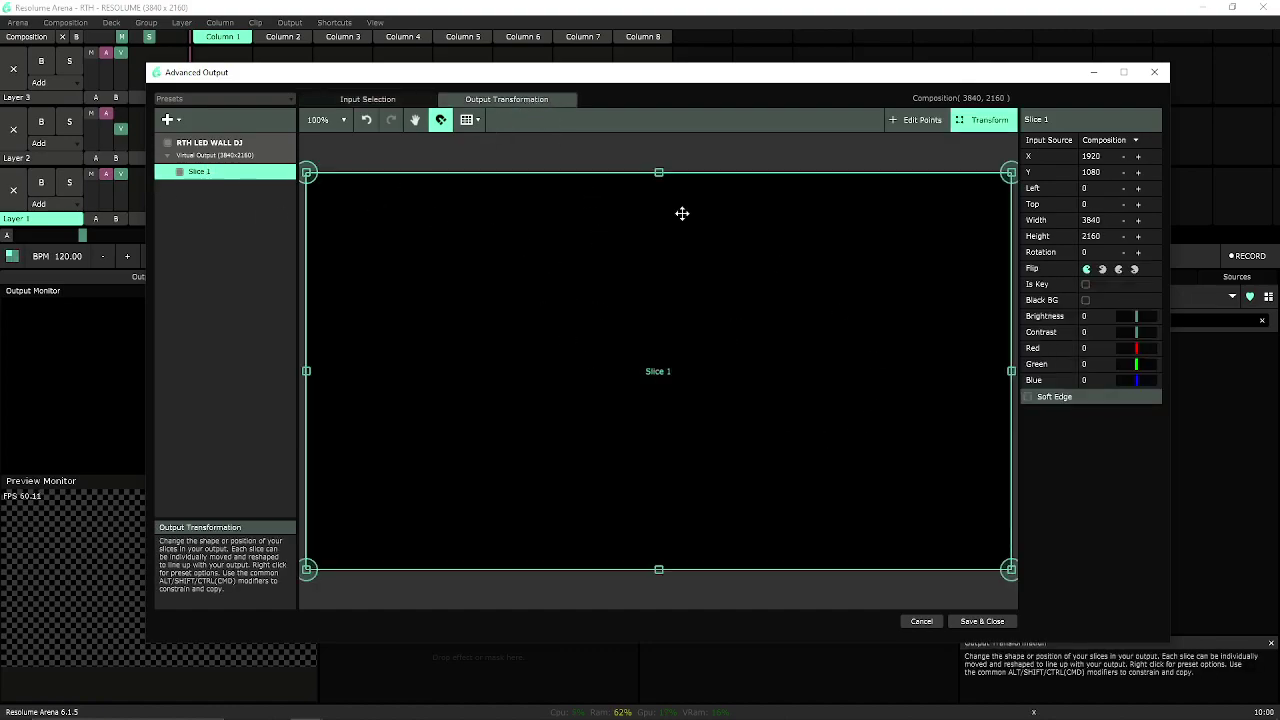
- Move Slice 1's input area up to X 2050, Y 750, checking it on the output side
left_click(360, 99)
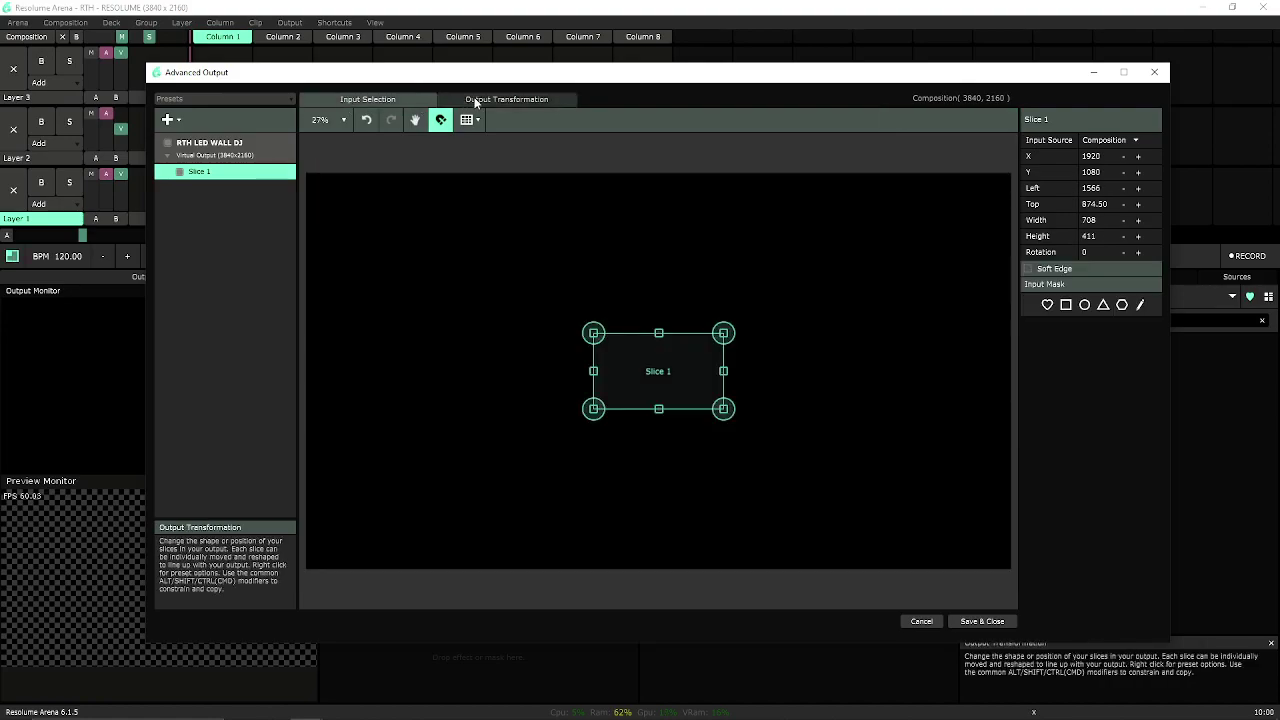
left_click_drag(680, 358, 654, 482)
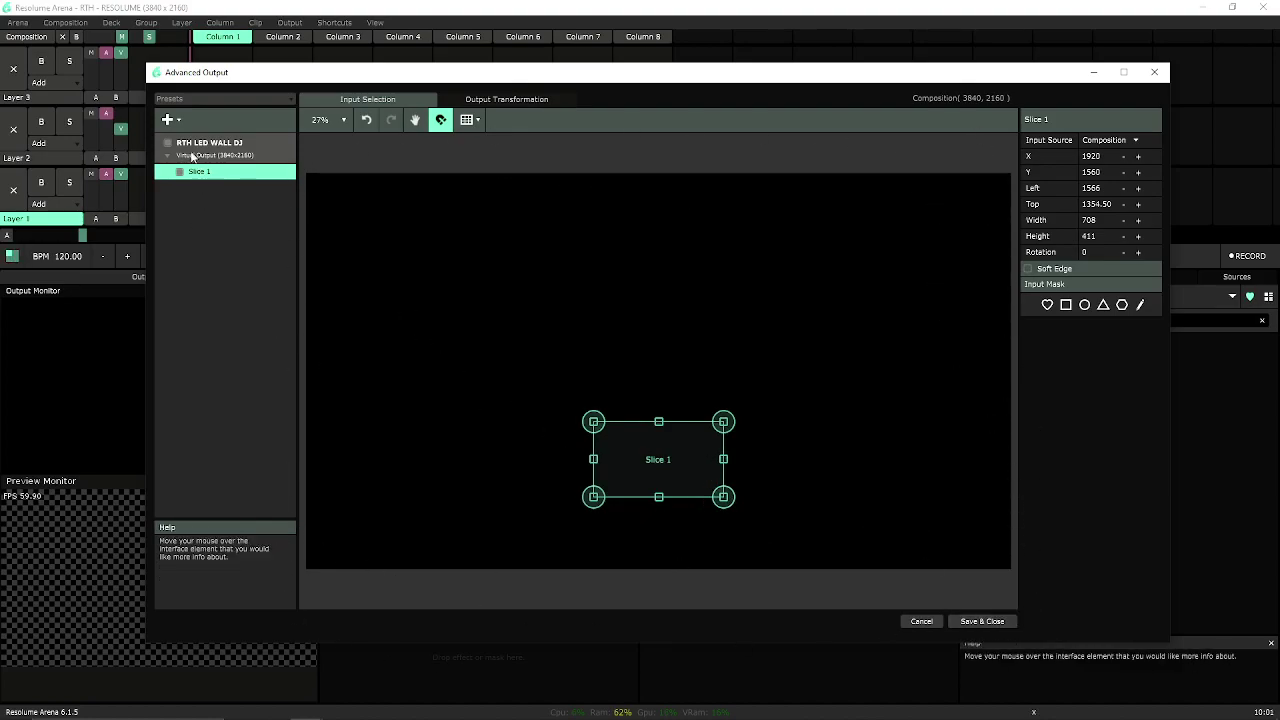
left_click_drag(662, 456, 680, 311)
left_click(543, 101)
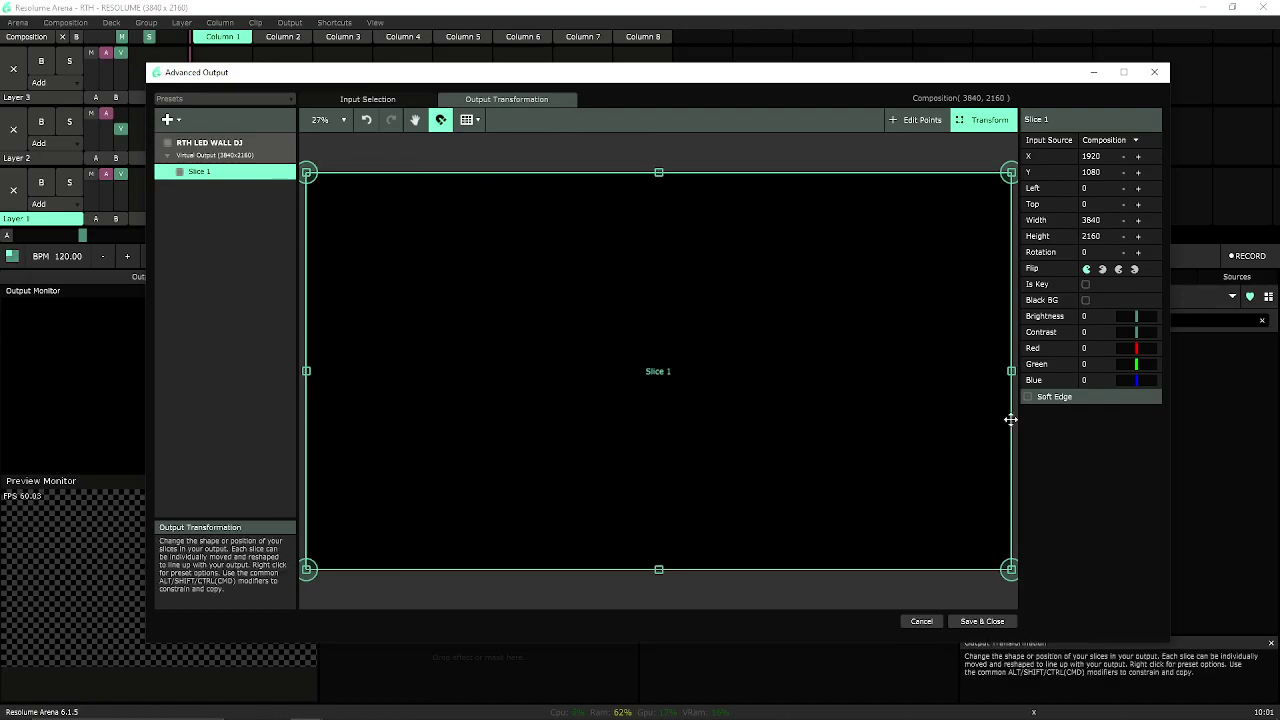
left_click(367, 99)
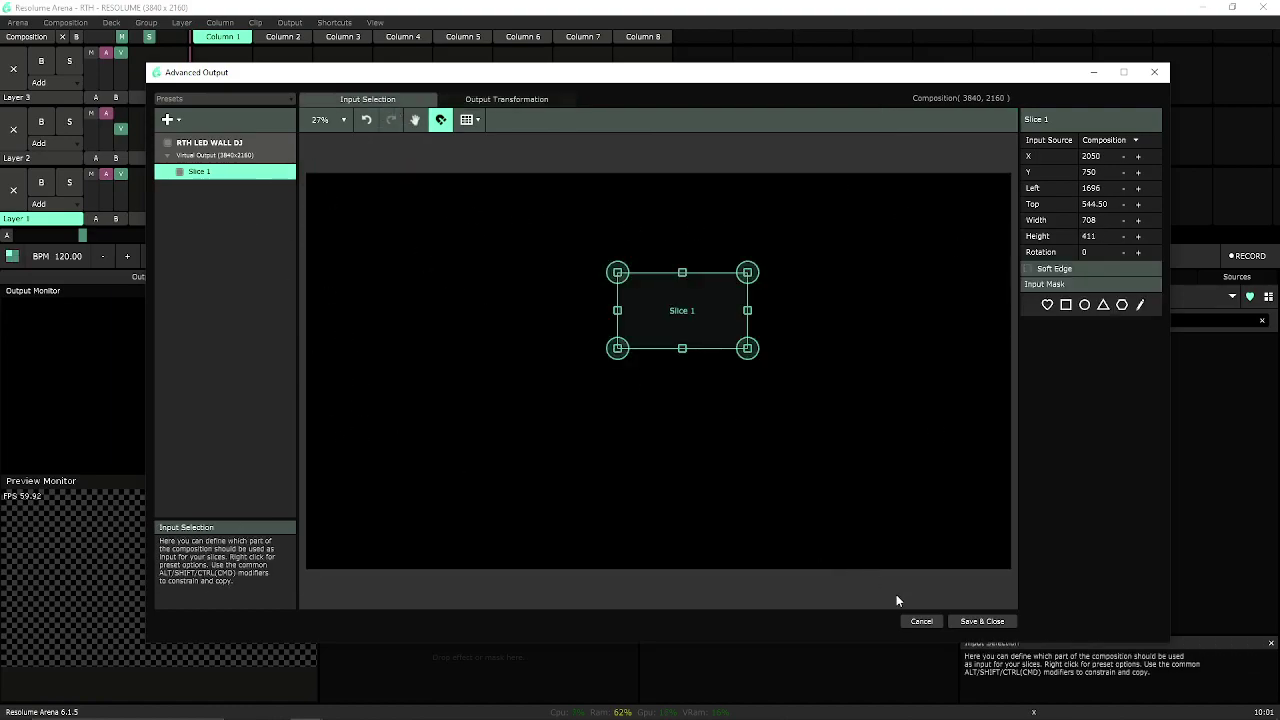
left_click(294, 23)
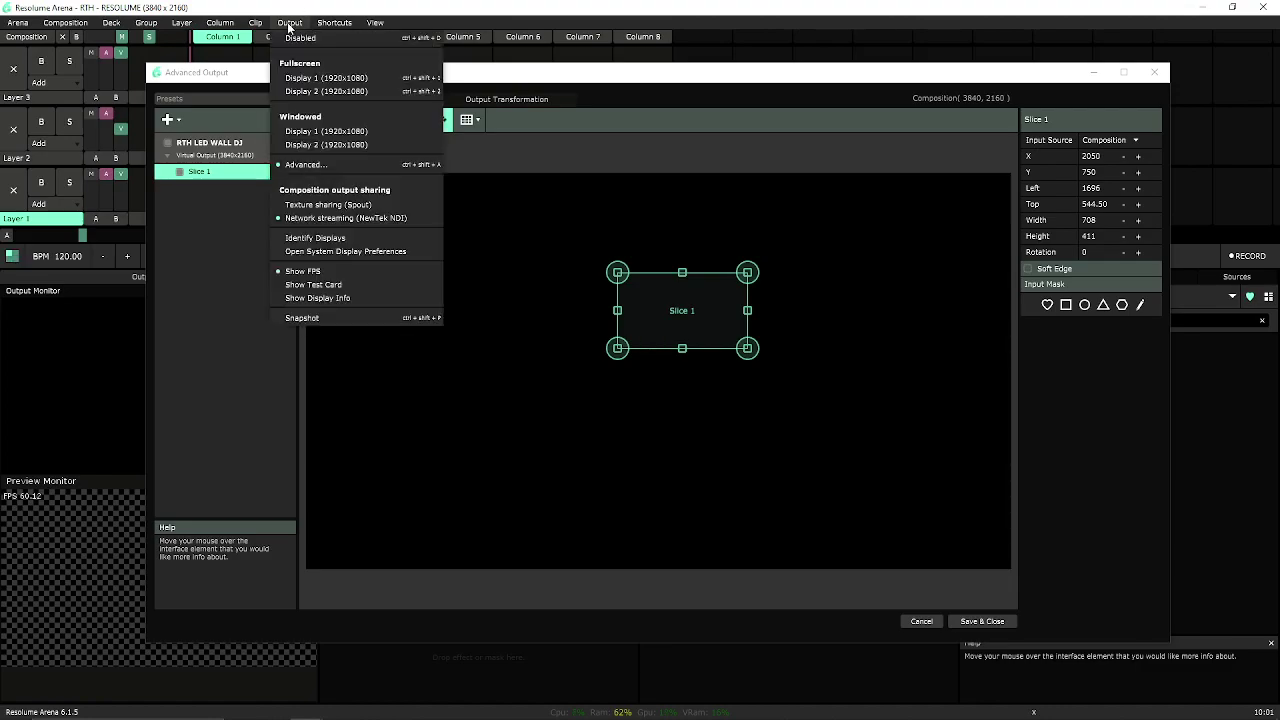
- Show the test card and move Slice 1 lower to X 1676, Y 1285.50, then open its presets
left_click(306, 286)
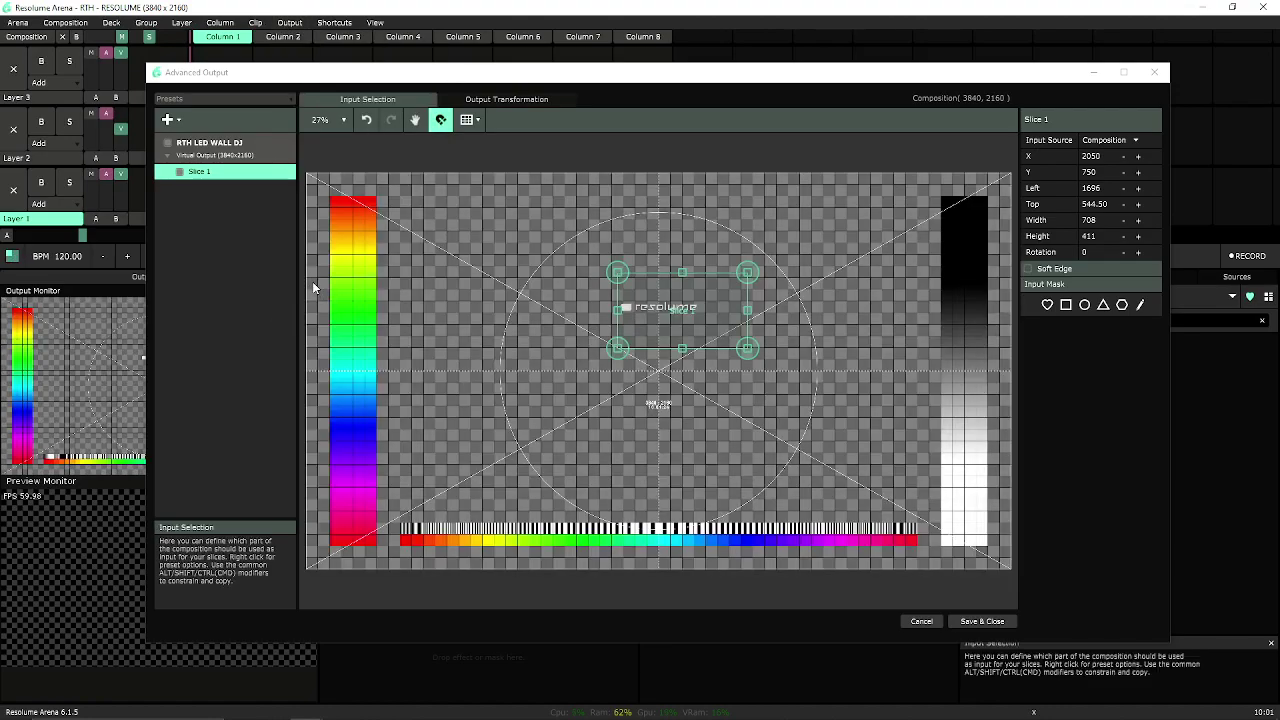
left_click_drag(270, 80, 504, 48)
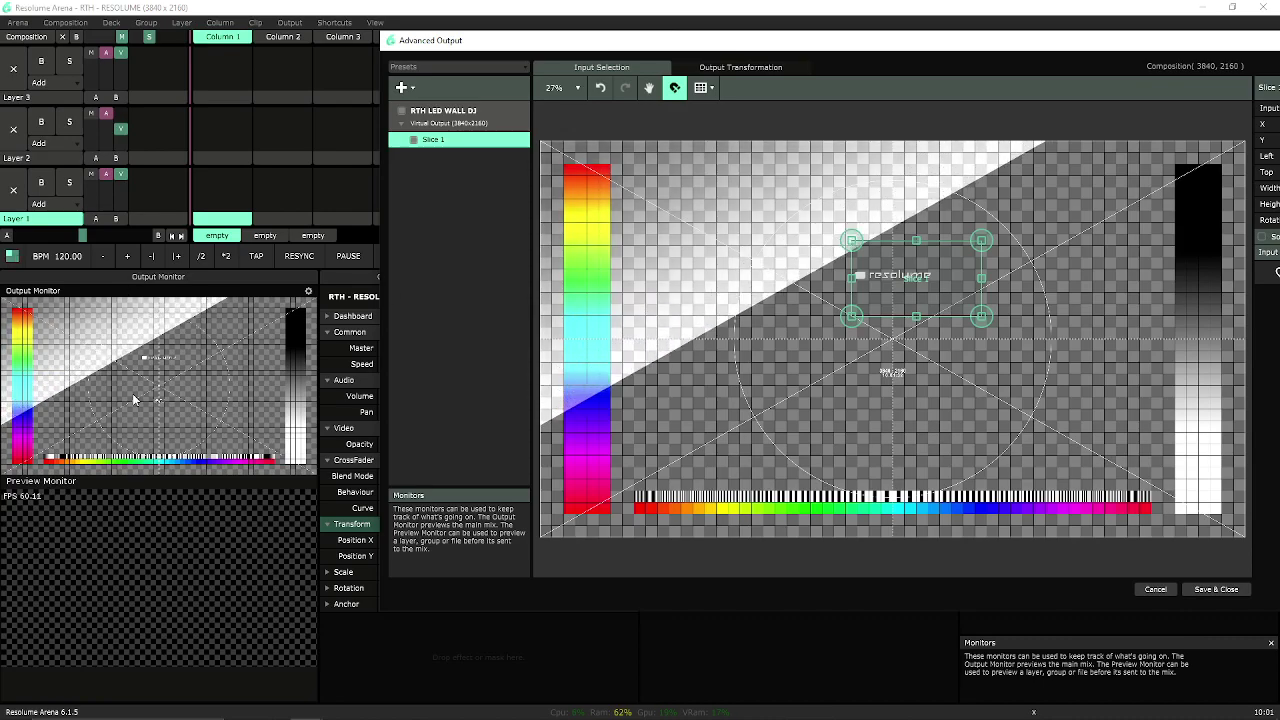
left_click_drag(663, 40, 461, 48)
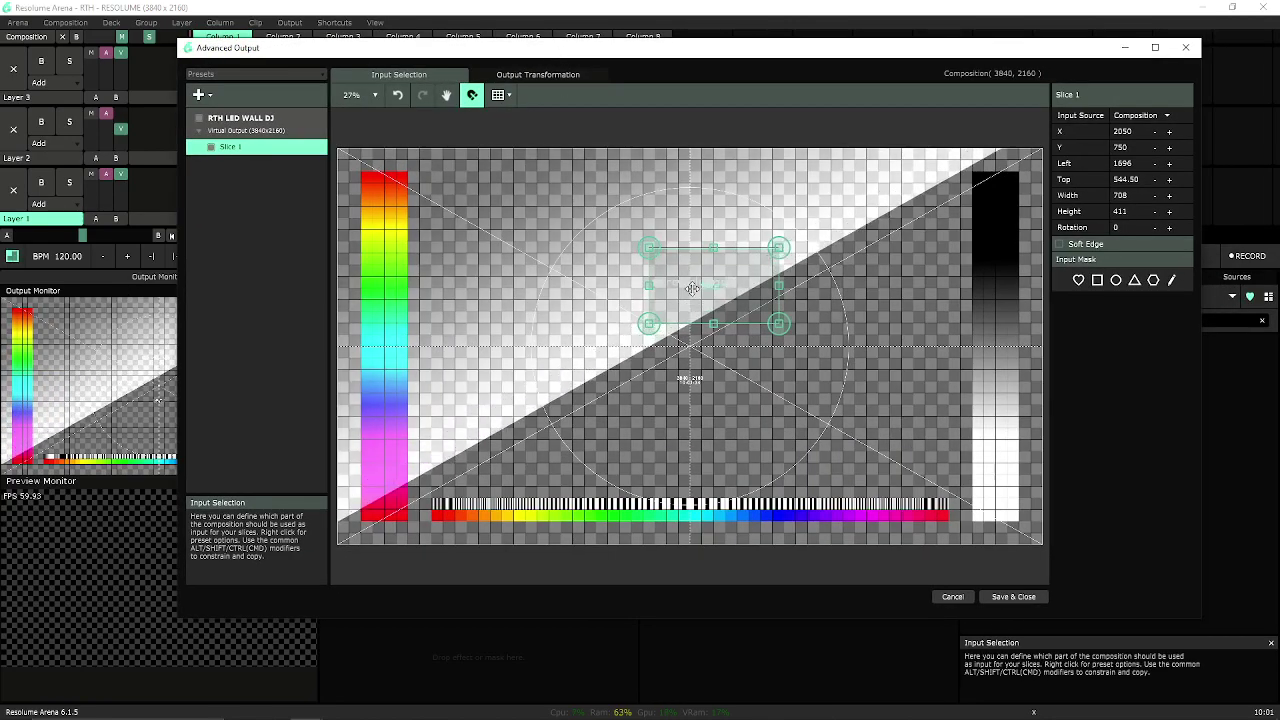
left_click_drag(691, 285, 624, 384)
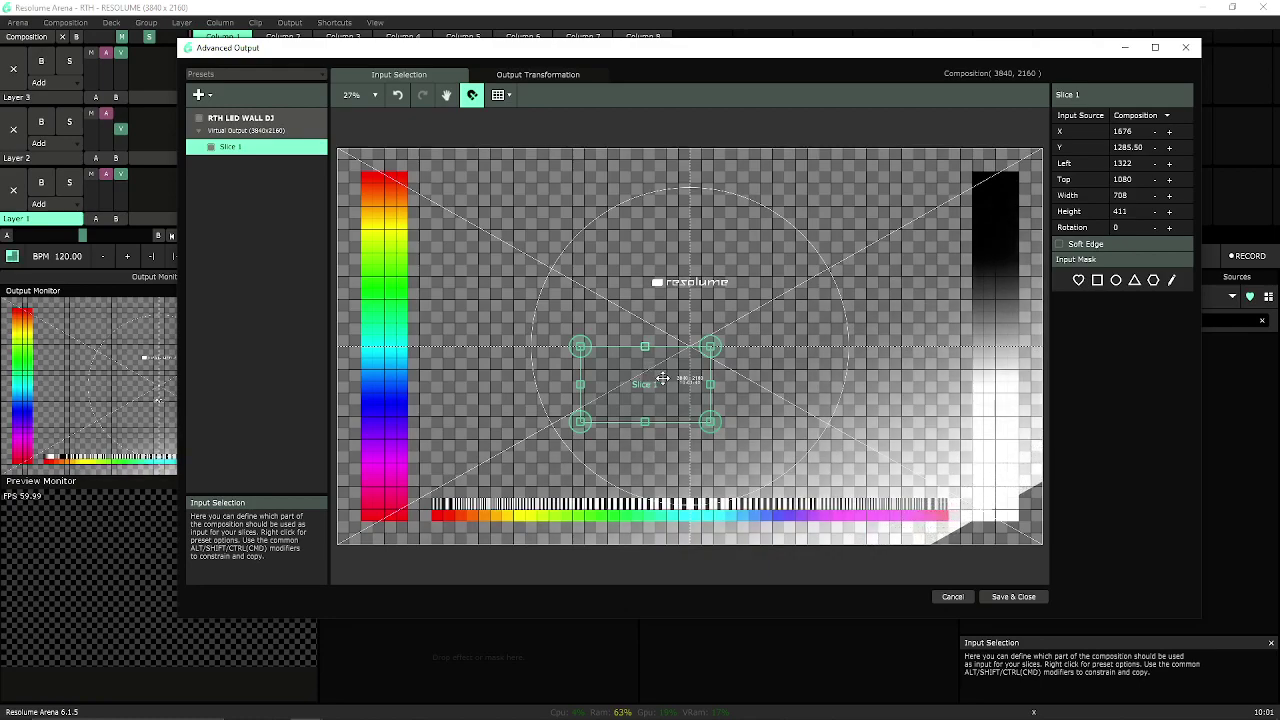
right_click(662, 378)
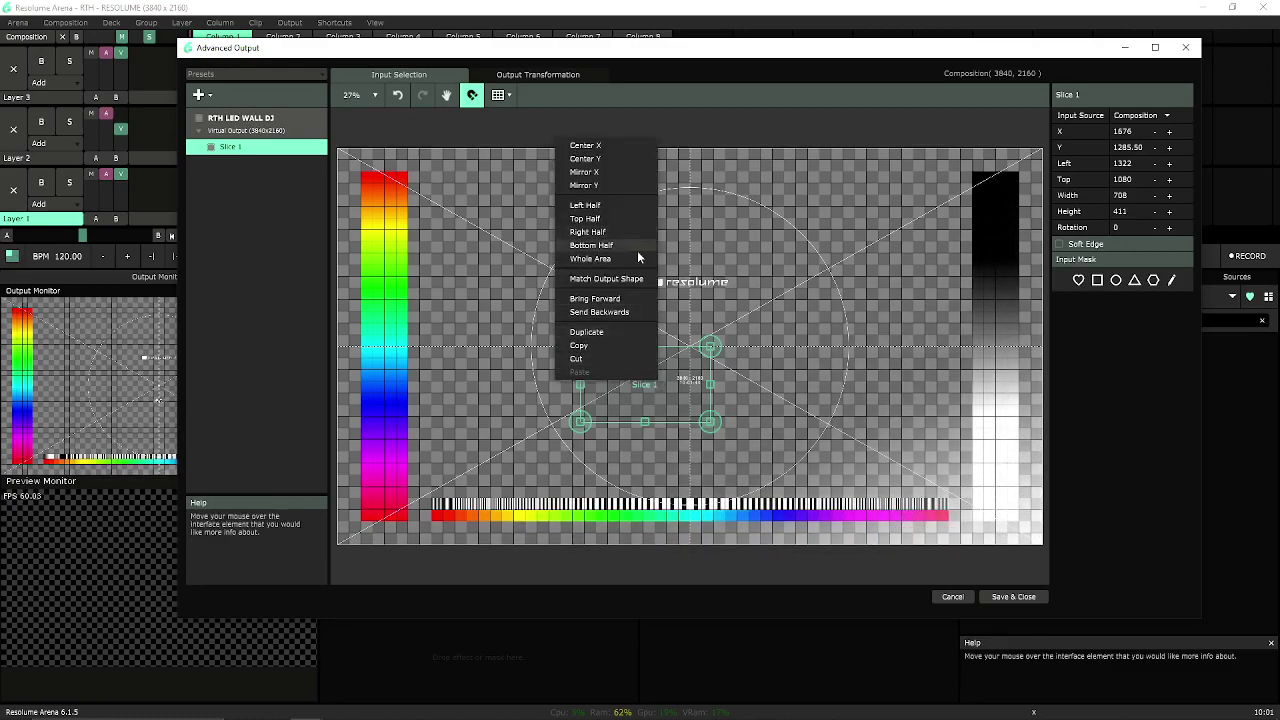
- Apply Whole Area so Slice 1 spans 3840 x 2160 at X 1920, Y 1080, then reselect it
left_click(658, 395)
left_click_drag(658, 395, 1040, 545)
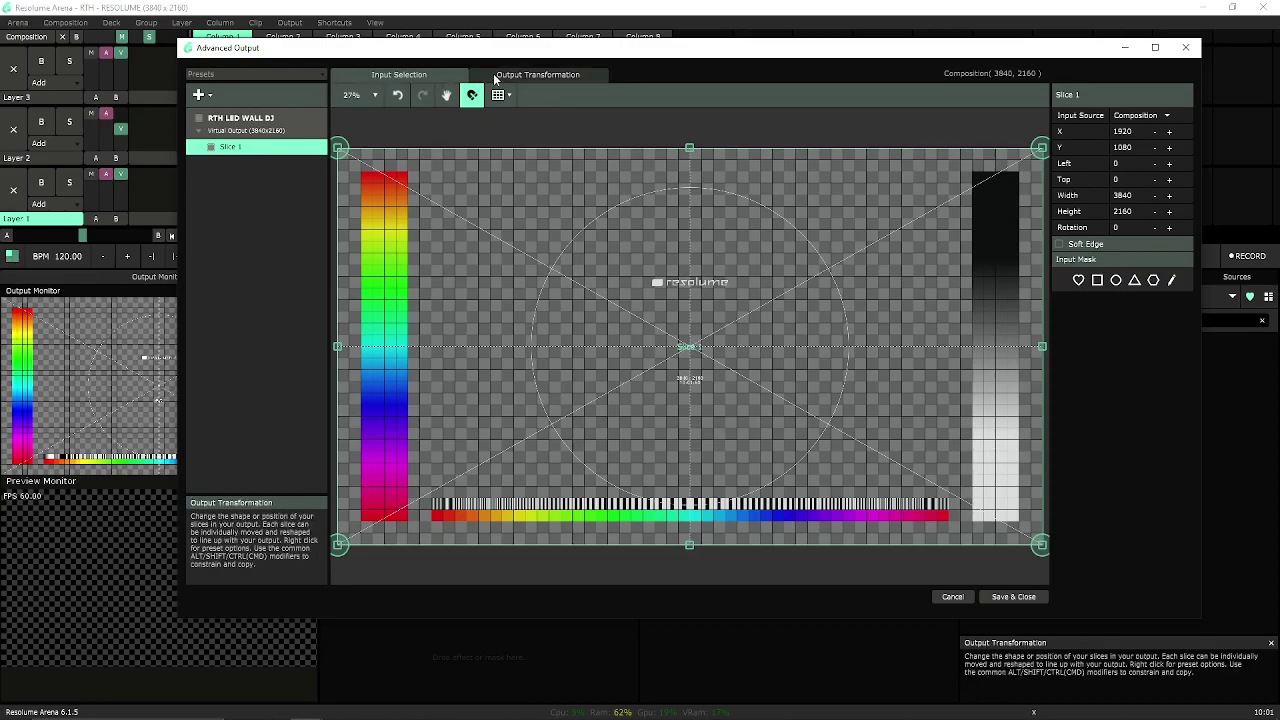
left_click(538, 74)
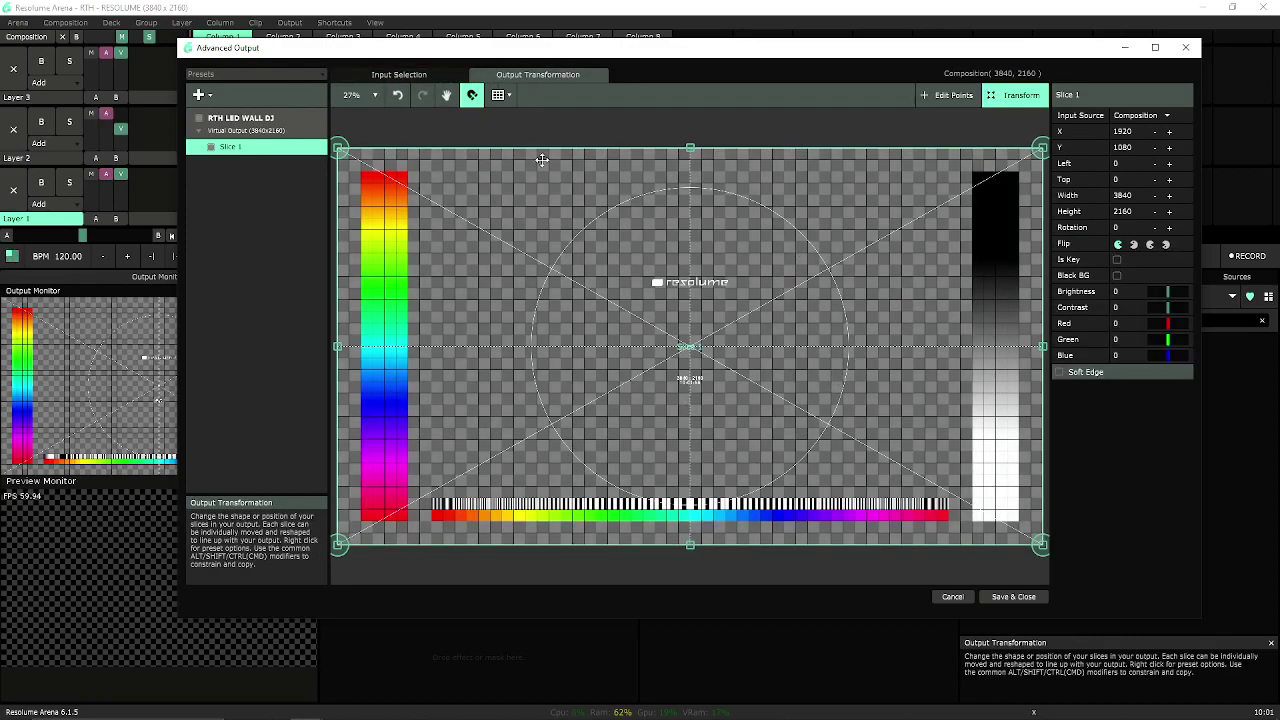
mouse_move(601, 348)
left_mouse_down()
mouse_move(747, 386)
mouse_move(724, 534)
mouse_move(632, 346)
mouse_move(591, 346)
left_mouse_up()
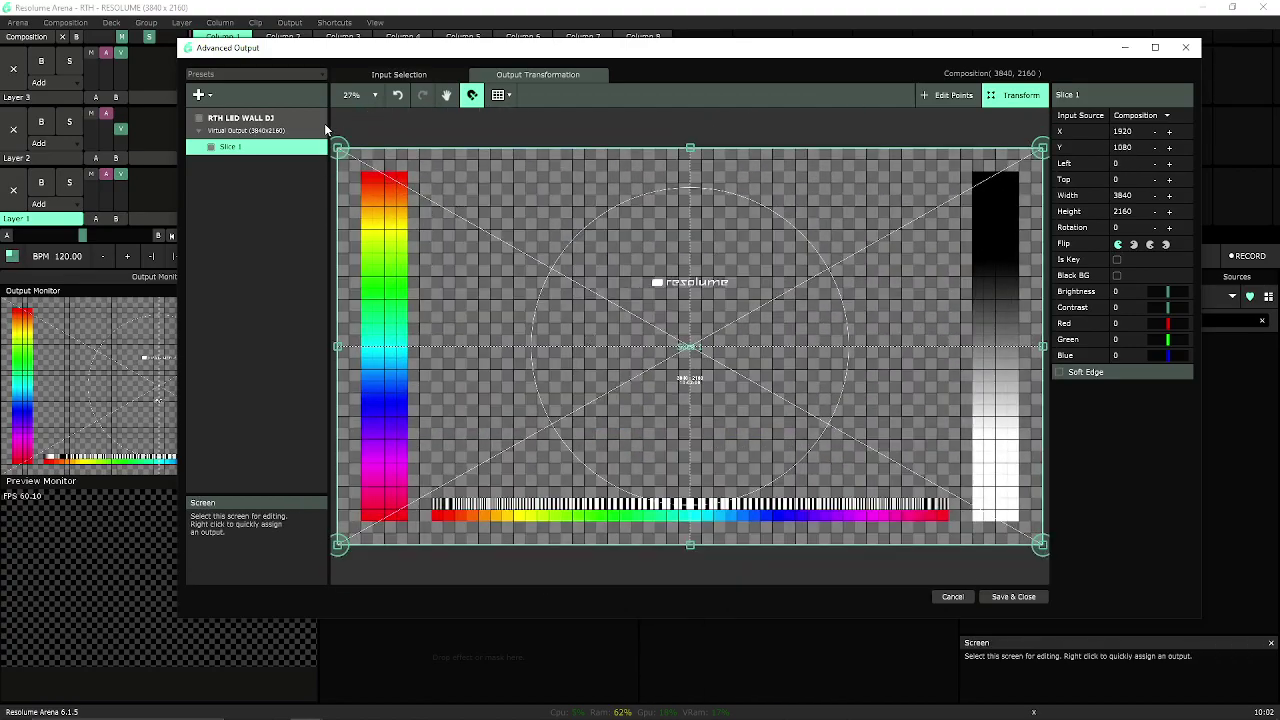
mouse_move(338, 147)
left_mouse_down()
mouse_move(557, 294)
mouse_move(391, 200)
mouse_move(340, 148)
left_mouse_up()
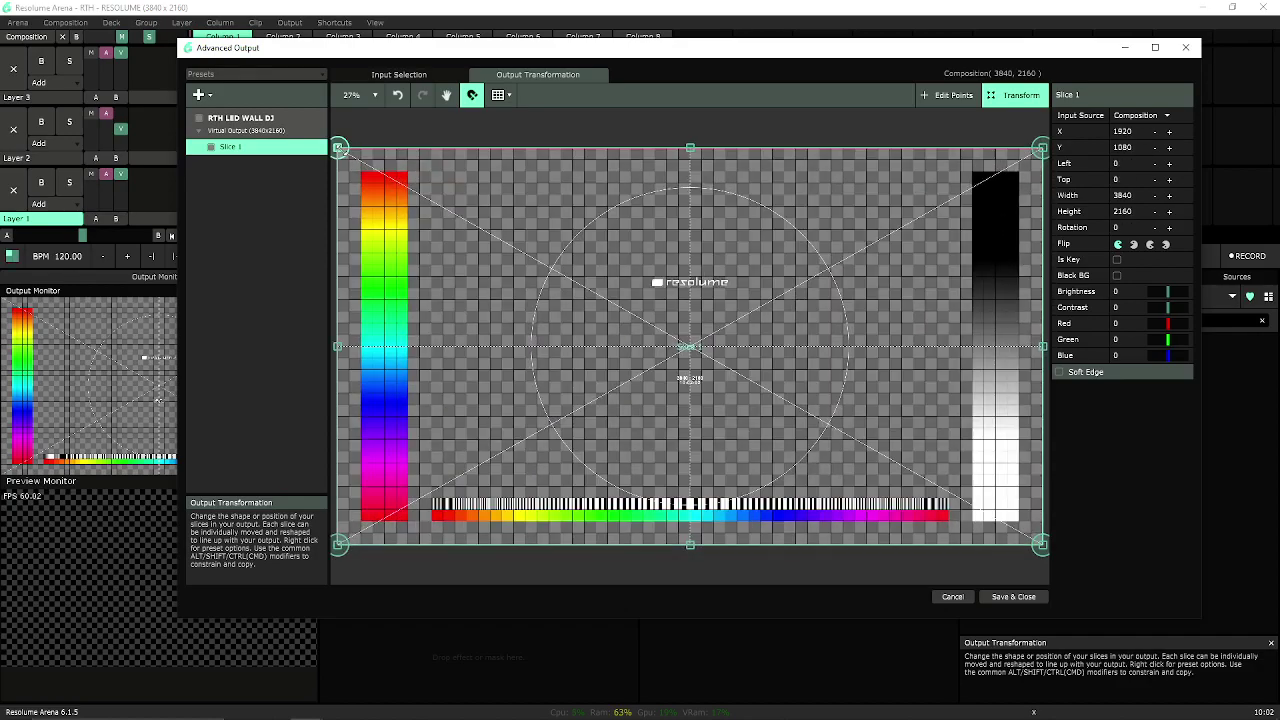
left_click(448, 129)
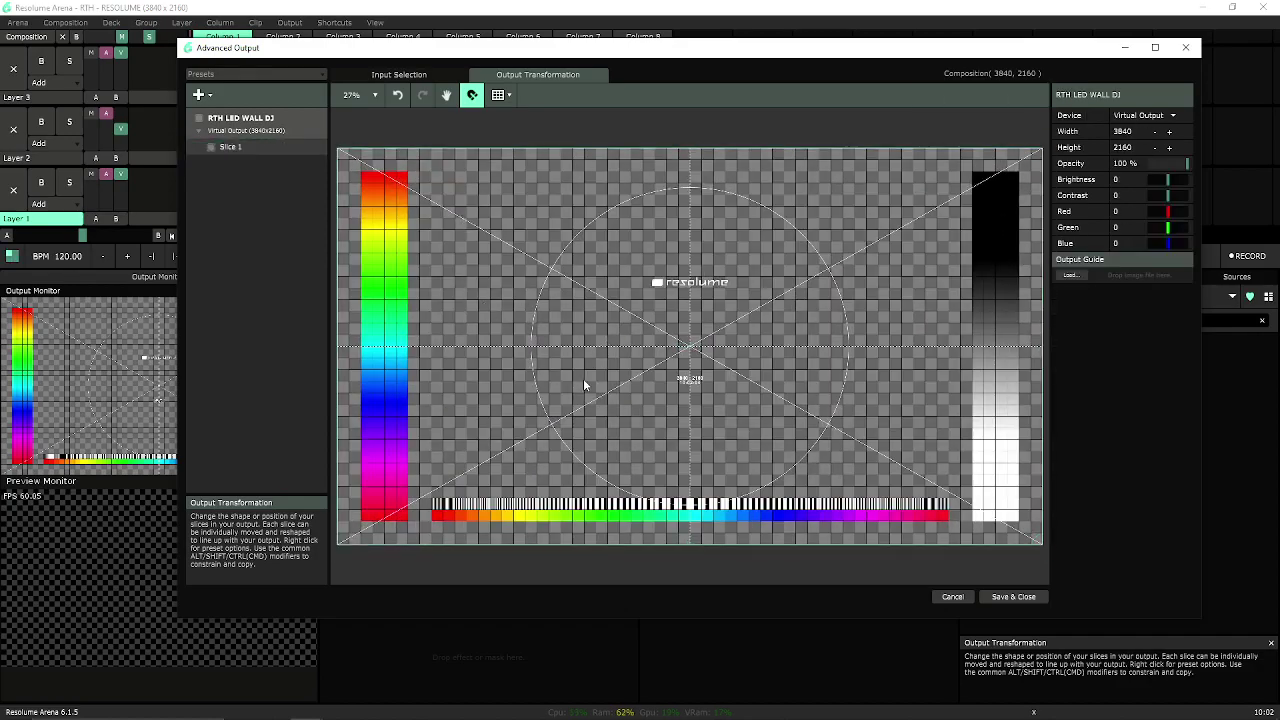
left_click(427, 74)
left_click(665, 310)
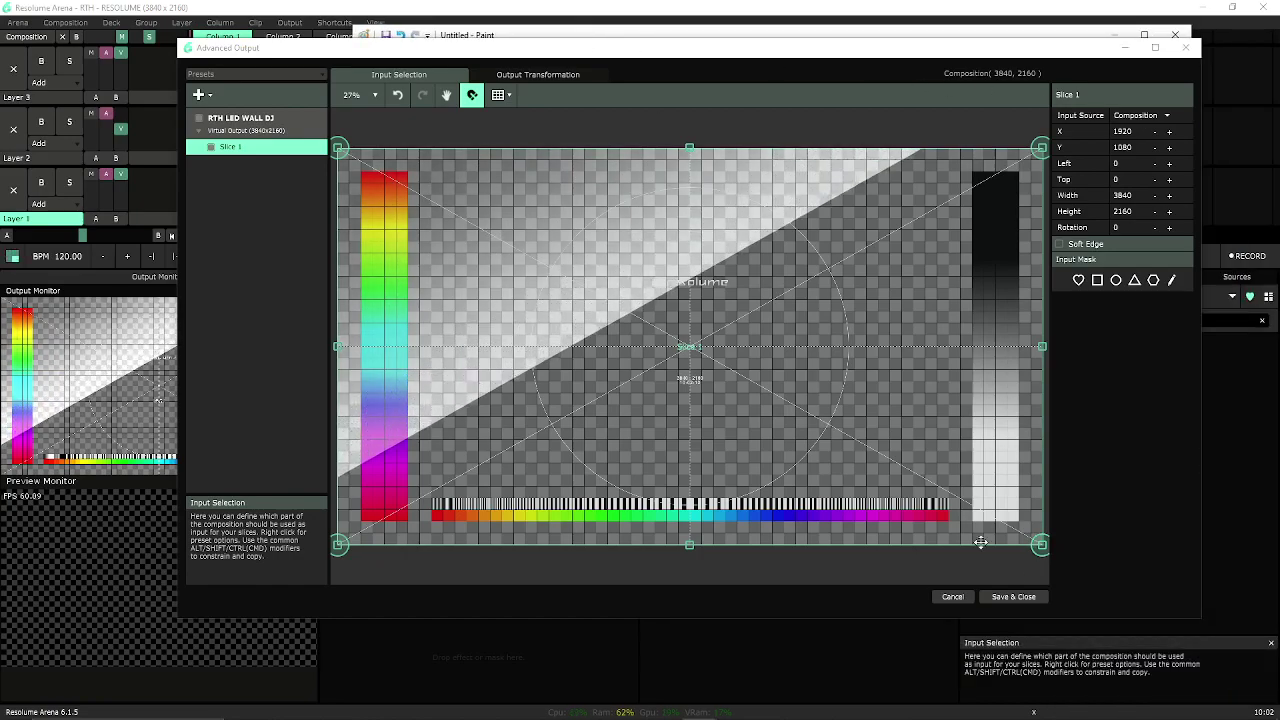
mouse_move(902, 47)
left_mouse_down()
mouse_move(929, 337)
mouse_move(926, 634)
mouse_move(932, 582)
left_mouse_up()
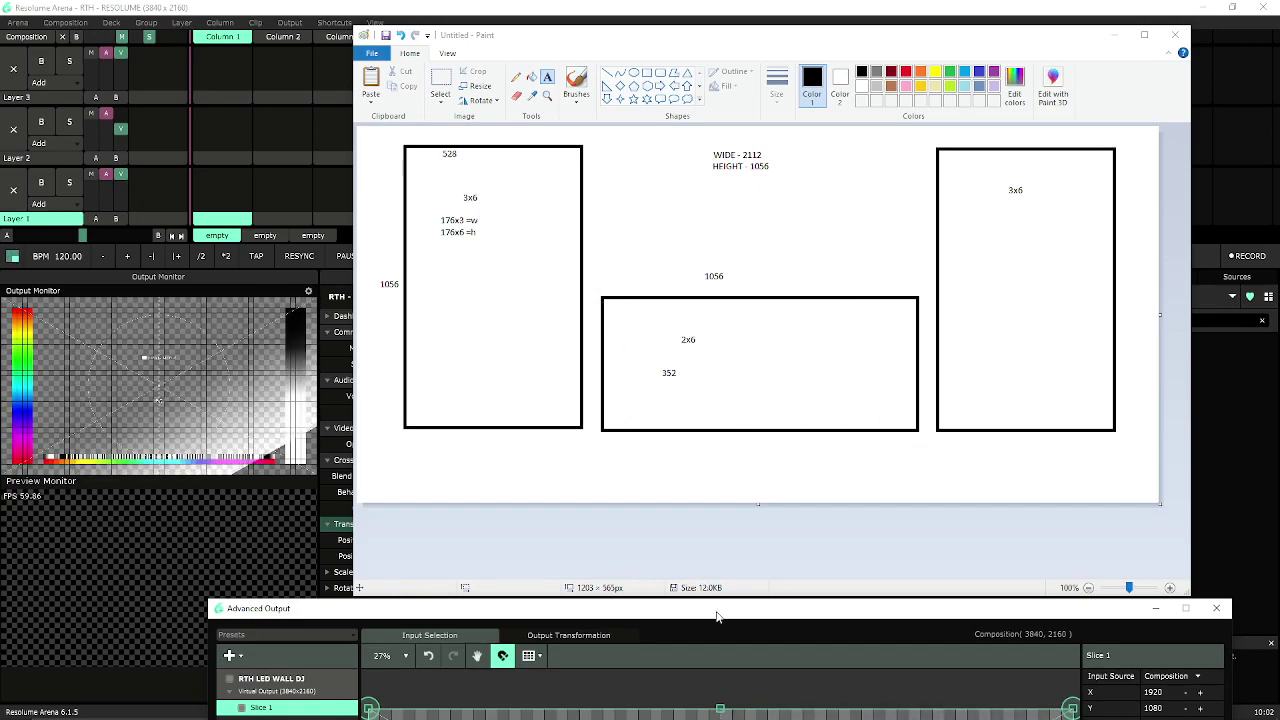
left_click_drag(716, 614, 715, 84)
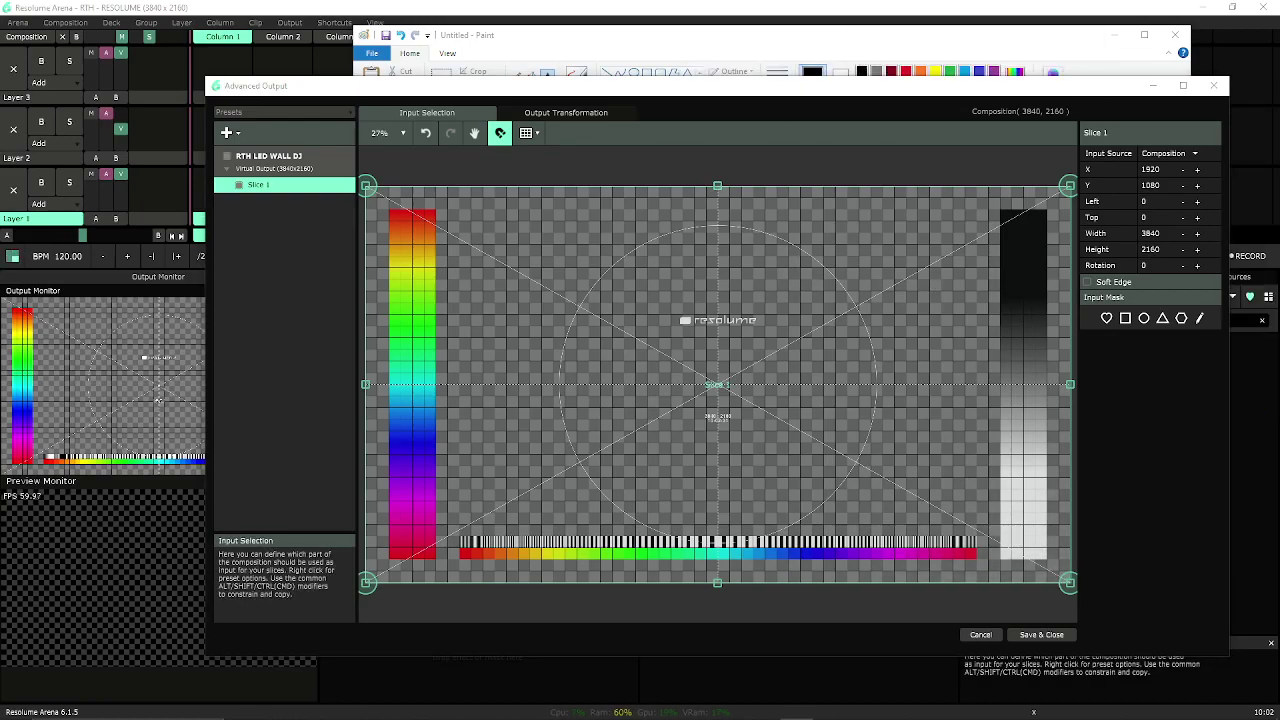
left_click_drag(1083, 85, 1083, 534)
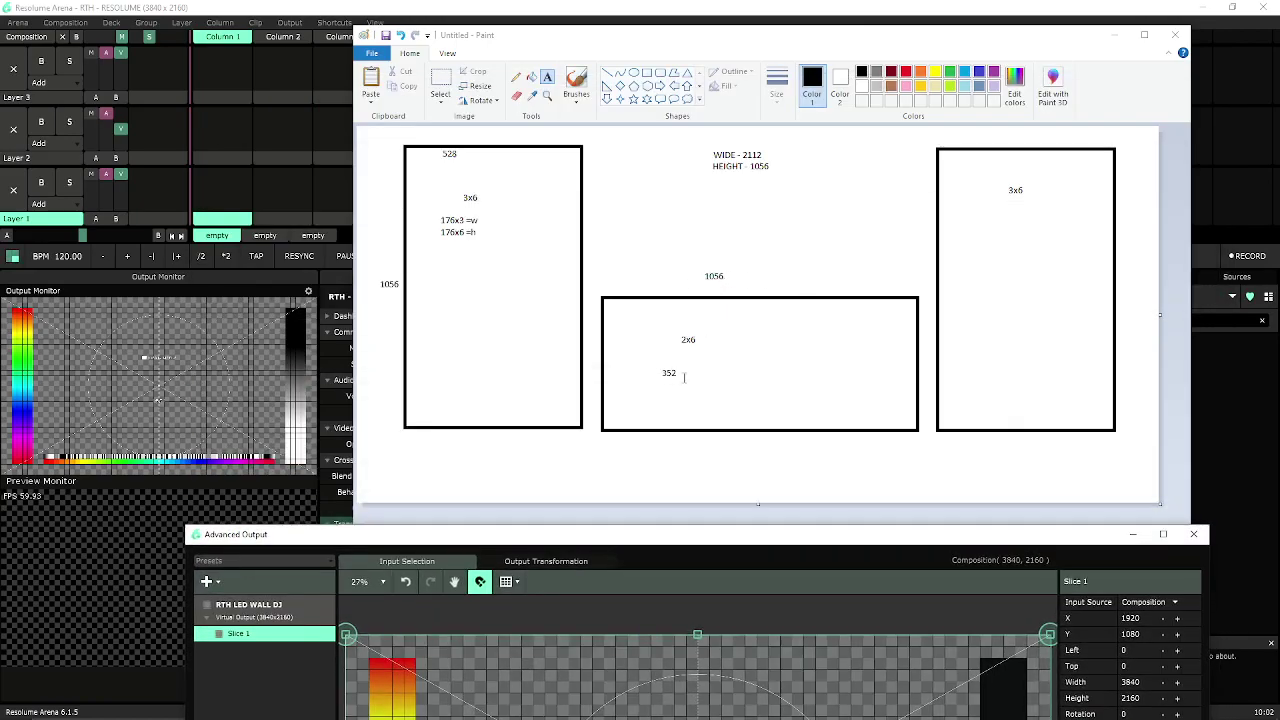
left_click_drag(695, 544, 688, 75)
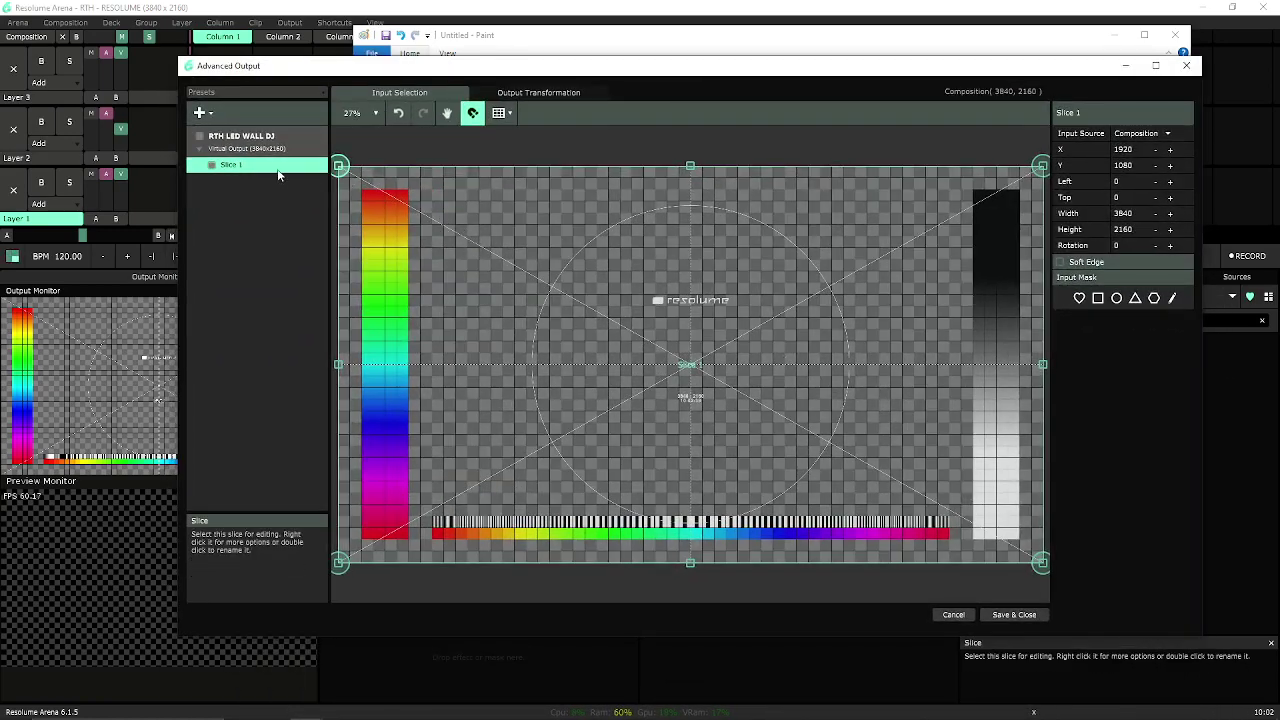
- Rename Slice 1 to DJ FACADE
left_click(277, 150)
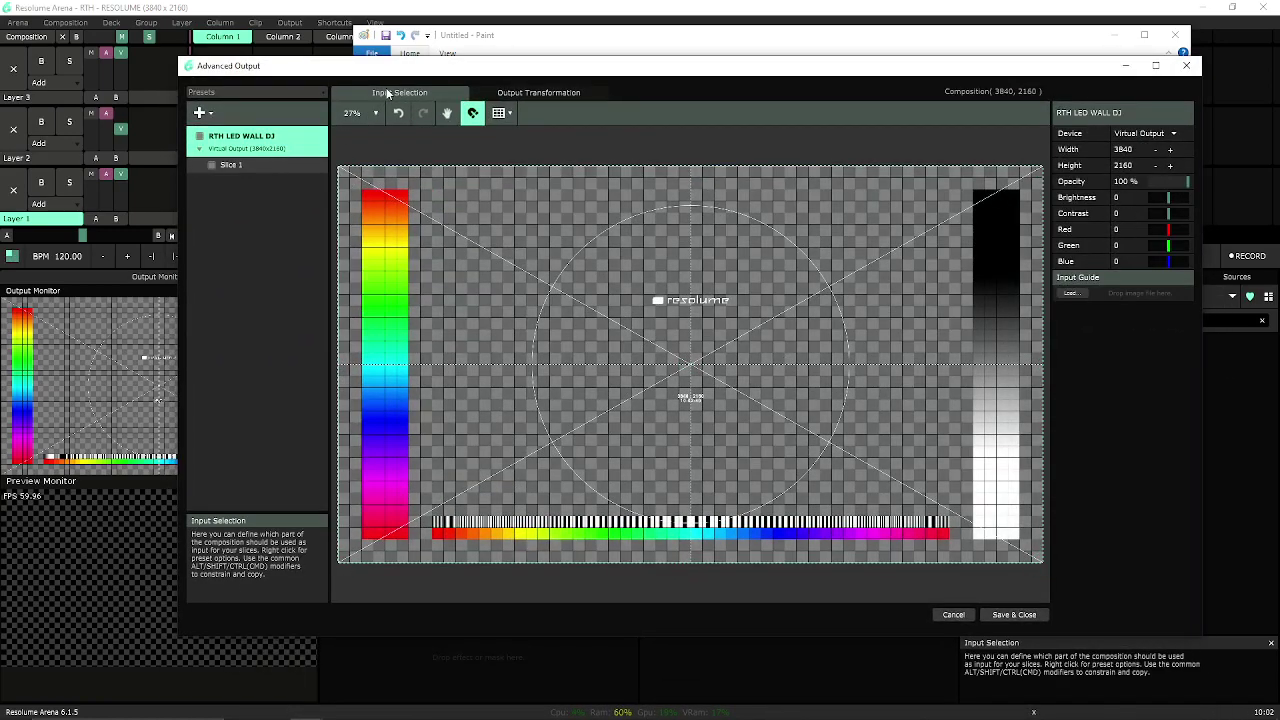
left_click(250, 164)
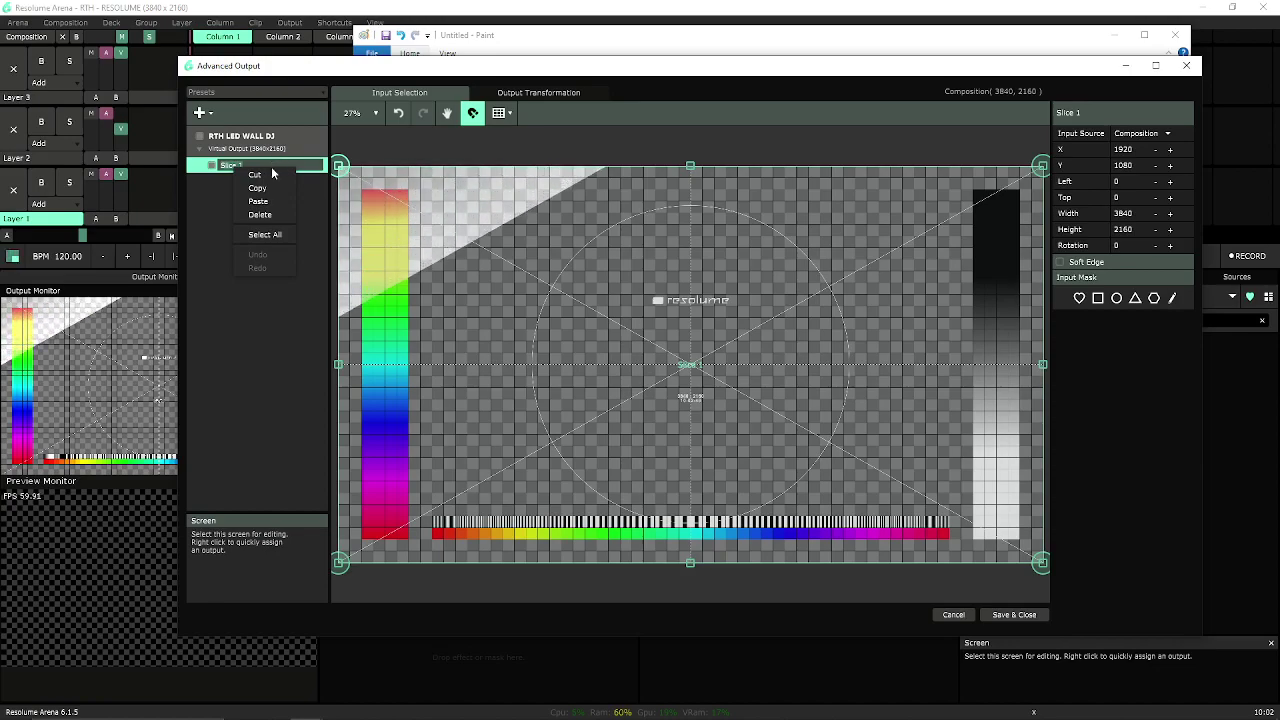
left_click(199, 167)
type("dJ")
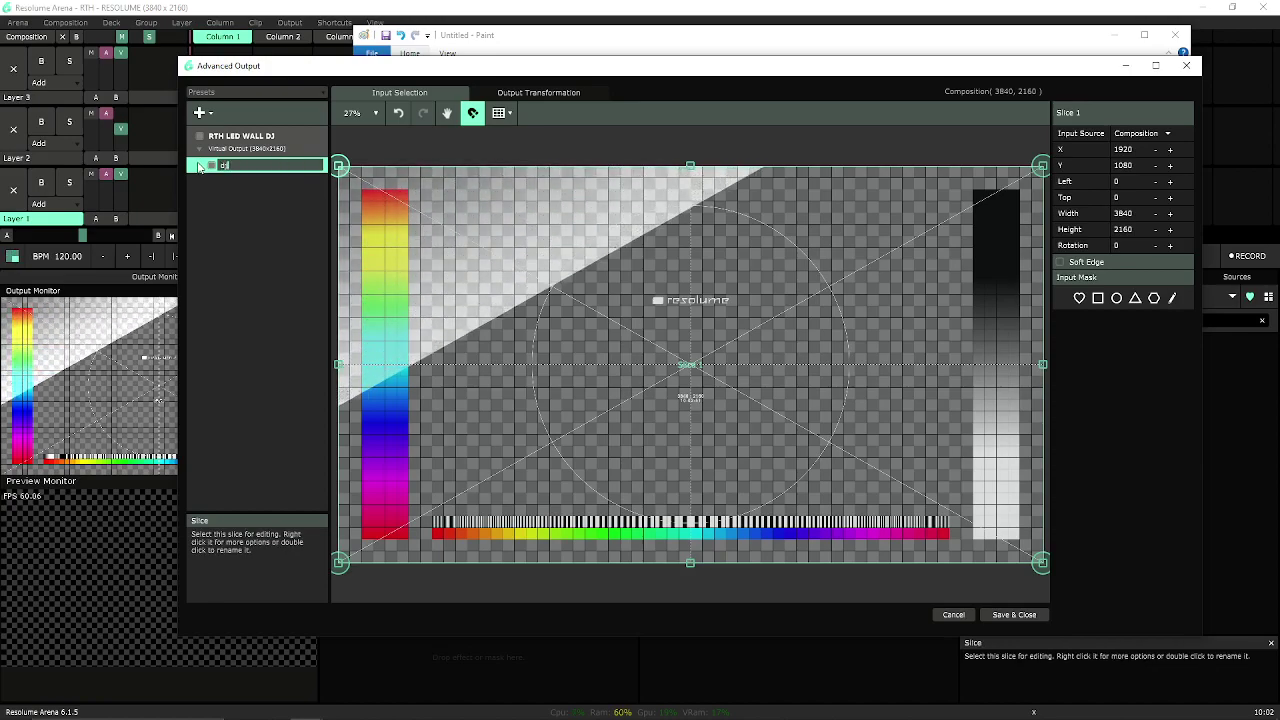
type(" FACADE")
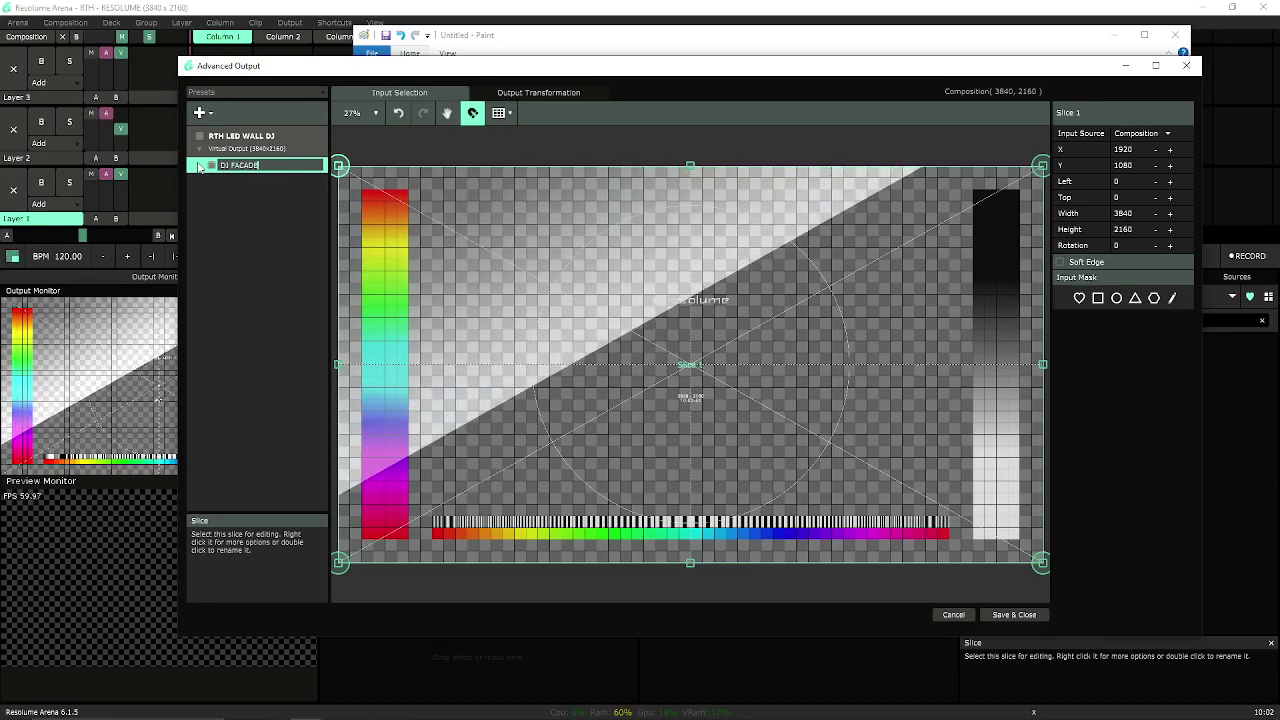
key("Return")
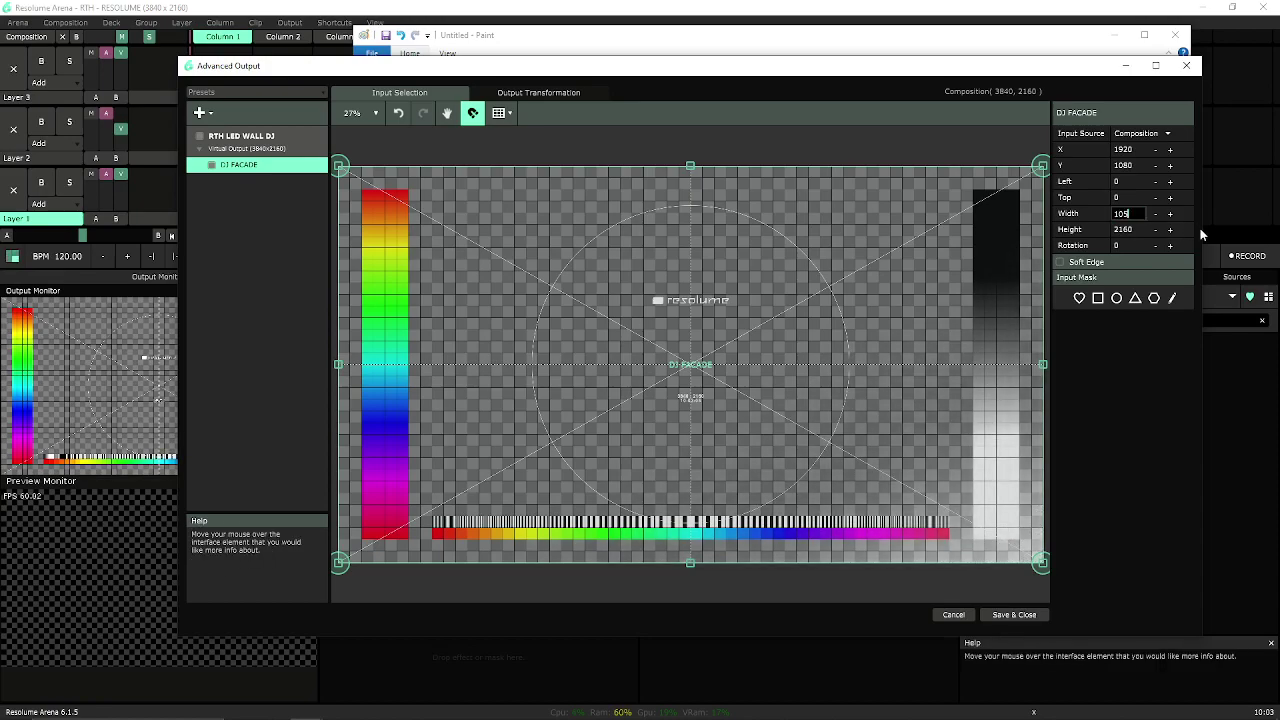
- Set the DJ FACADE input area to 1056 x 352, centred at X 528, Y 1080
left_click(1124, 229)
left_click_drag(1062, 72, 1054, 535)
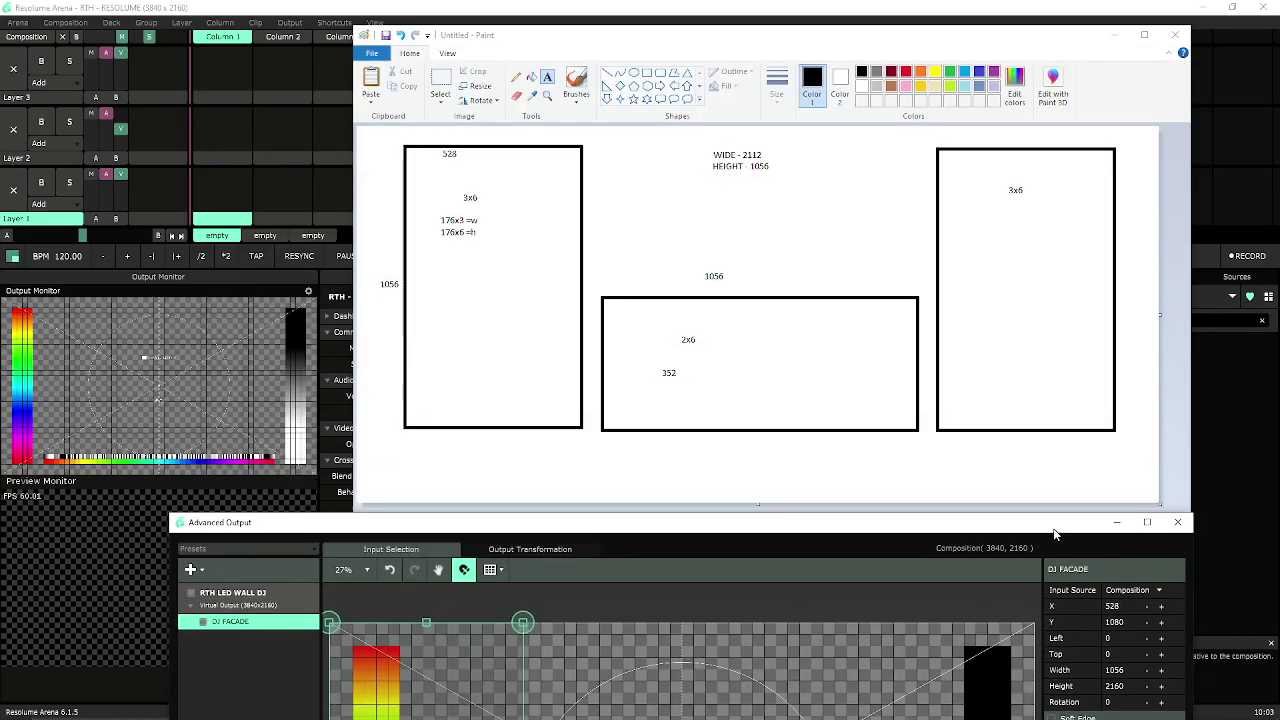
left_click_drag(757, 516, 769, 146)
left_click(1126, 316)
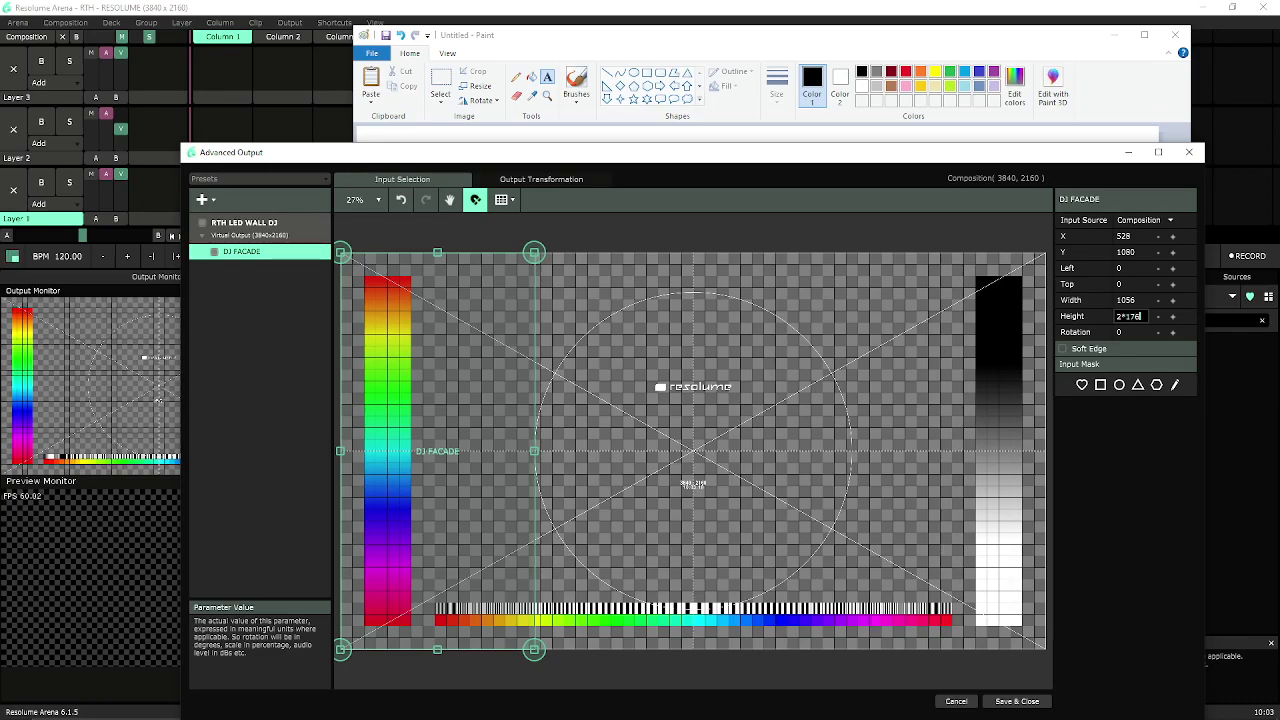
key("Return")
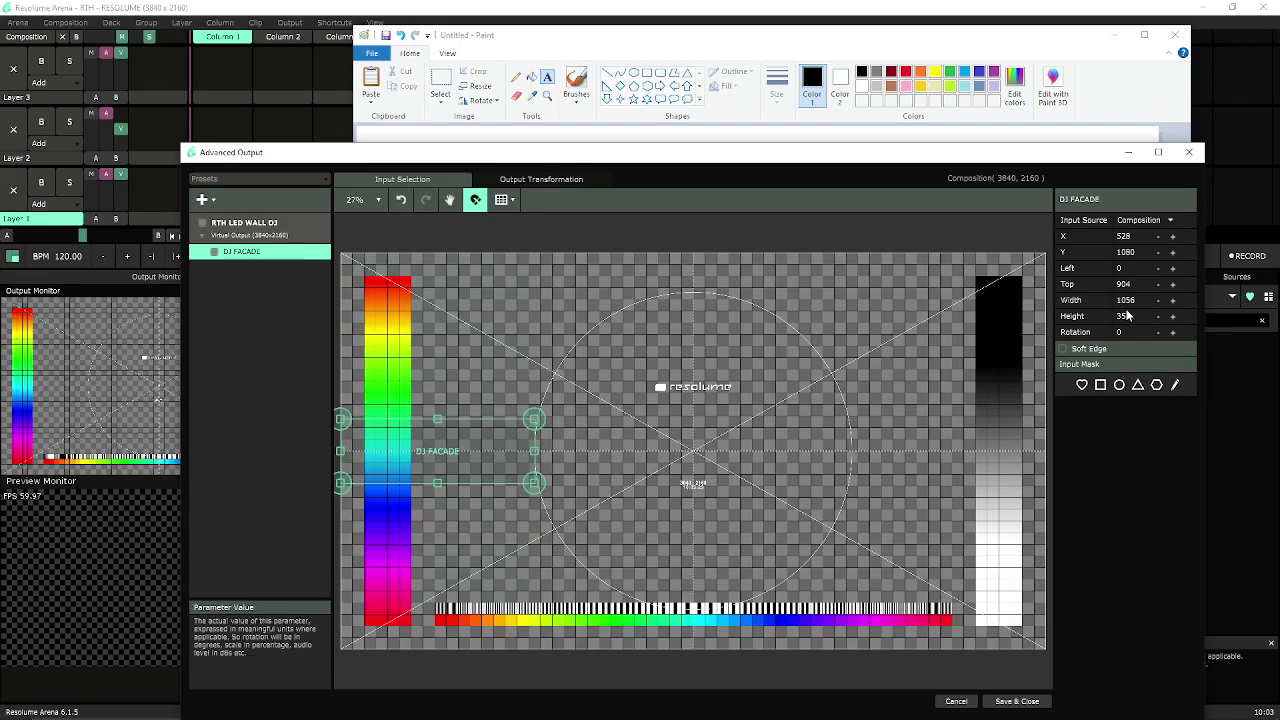
left_click_drag(1042, 126, 1042, 595)
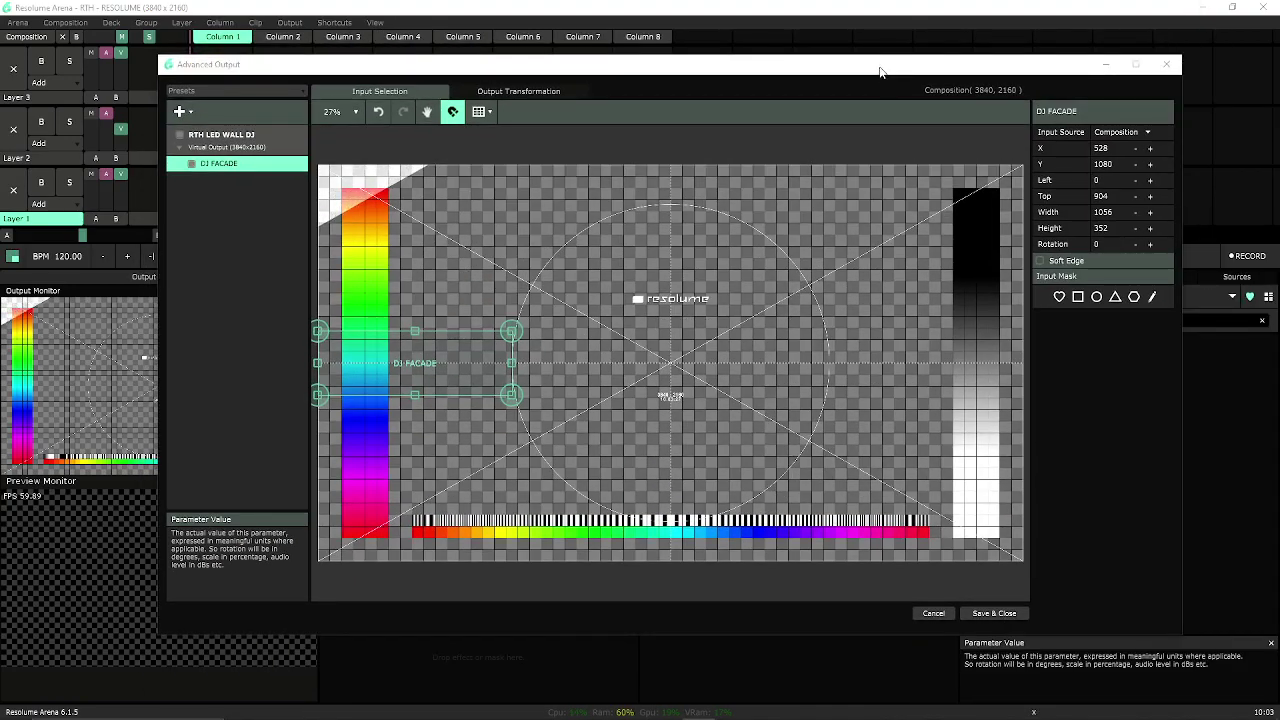
- Move the DJ FACADE input region over the logo to X 1920, Y 728, checking the output view
left_click_drag(880, 72, 856, 68)
left_click_drag(395, 365, 657, 302)
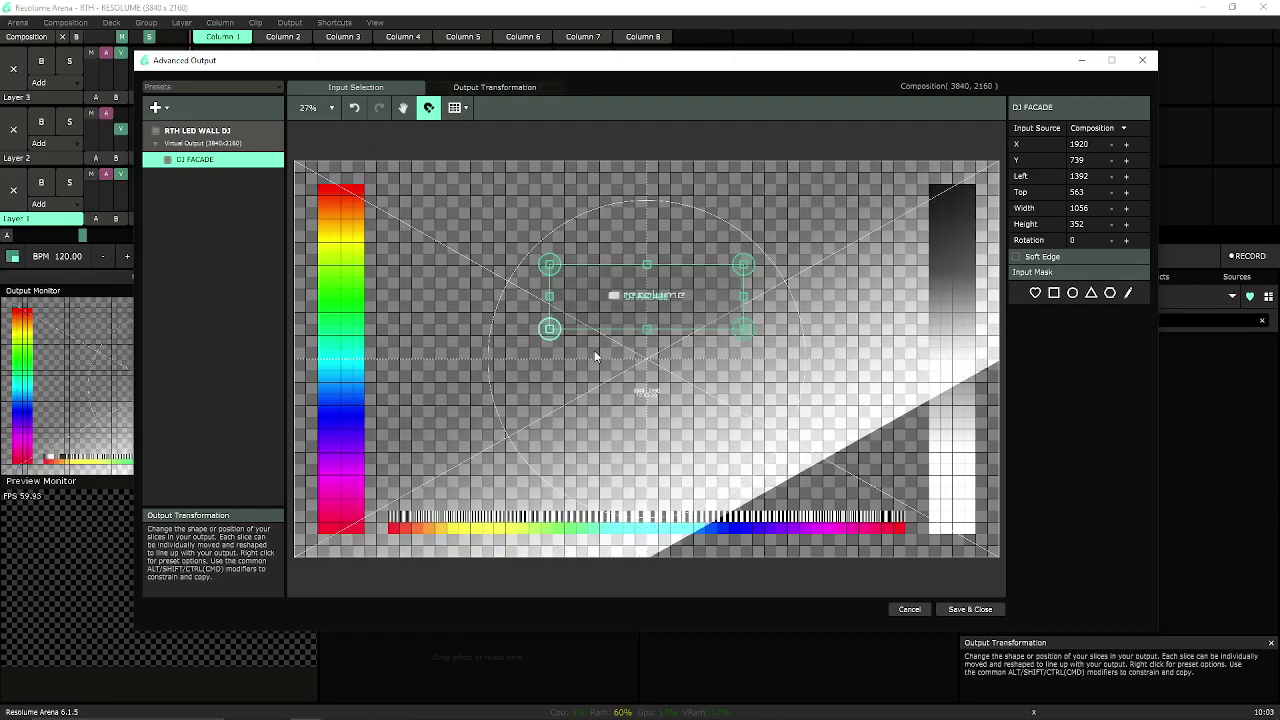
left_click(479, 89)
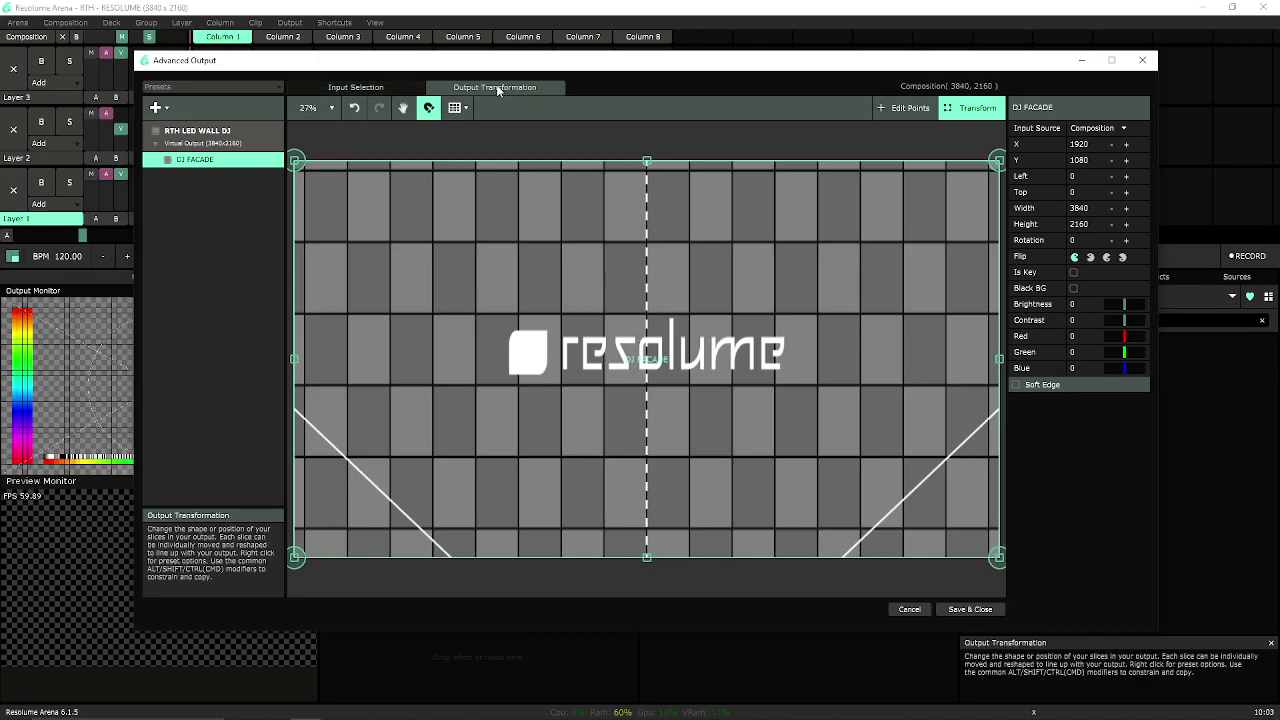
left_click(374, 88)
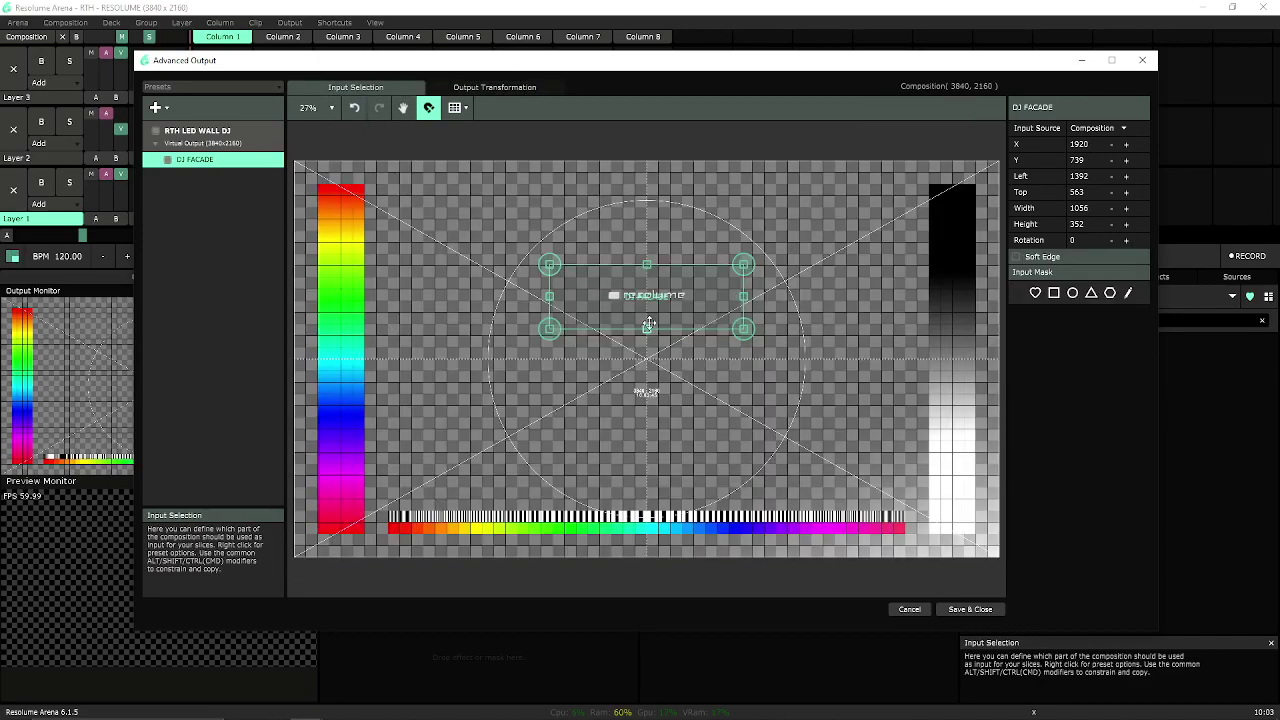
left_click_drag(646, 300, 633, 508)
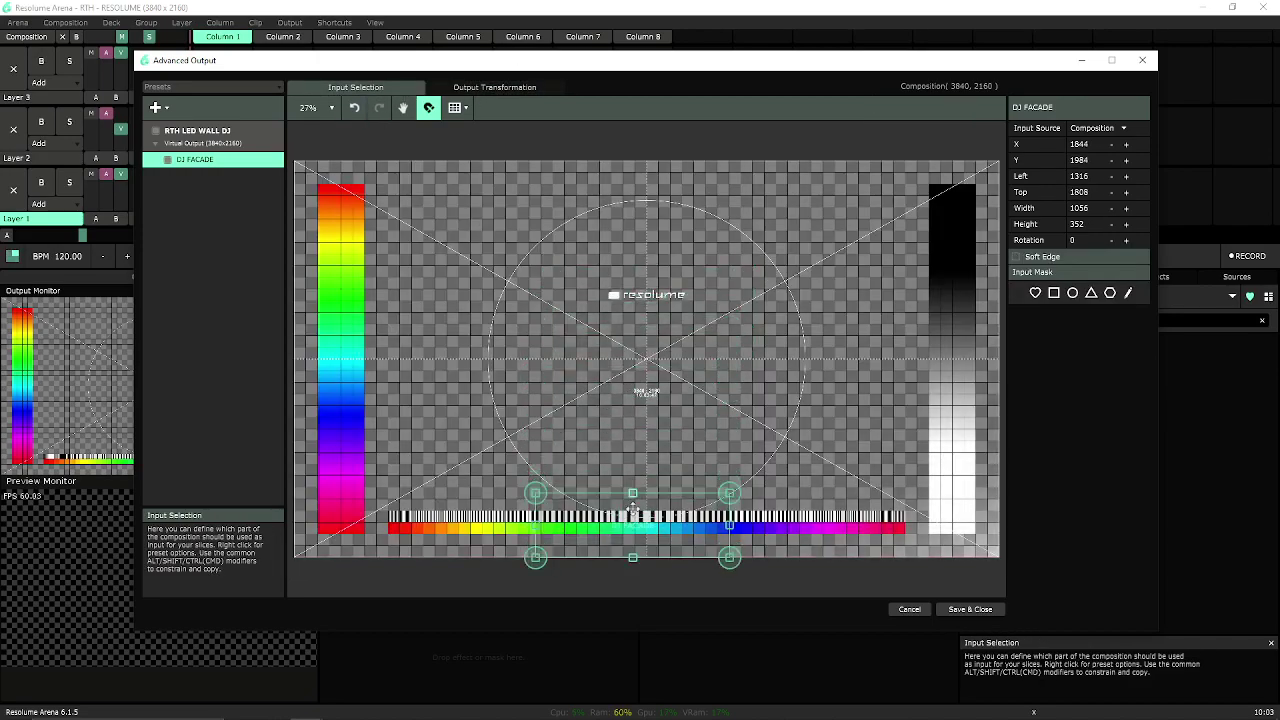
left_click(460, 87)
left_click(374, 88)
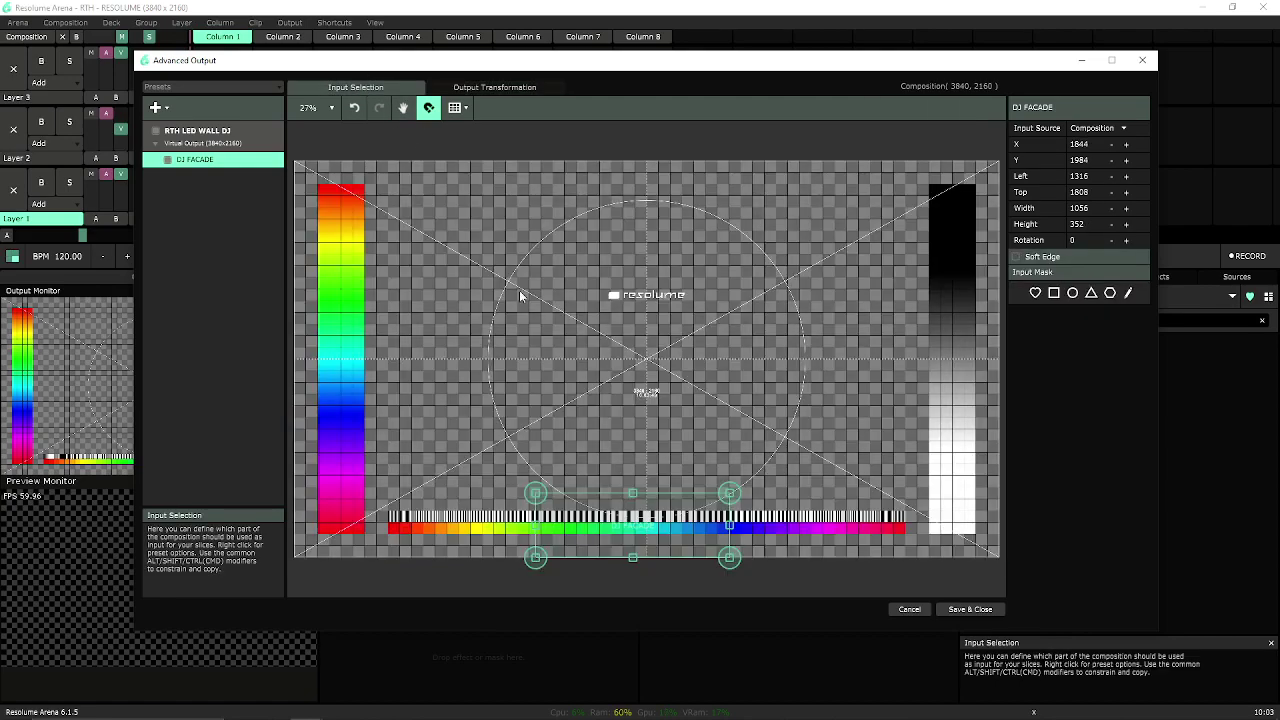
left_click_drag(637, 508, 648, 290)
left_click(491, 87)
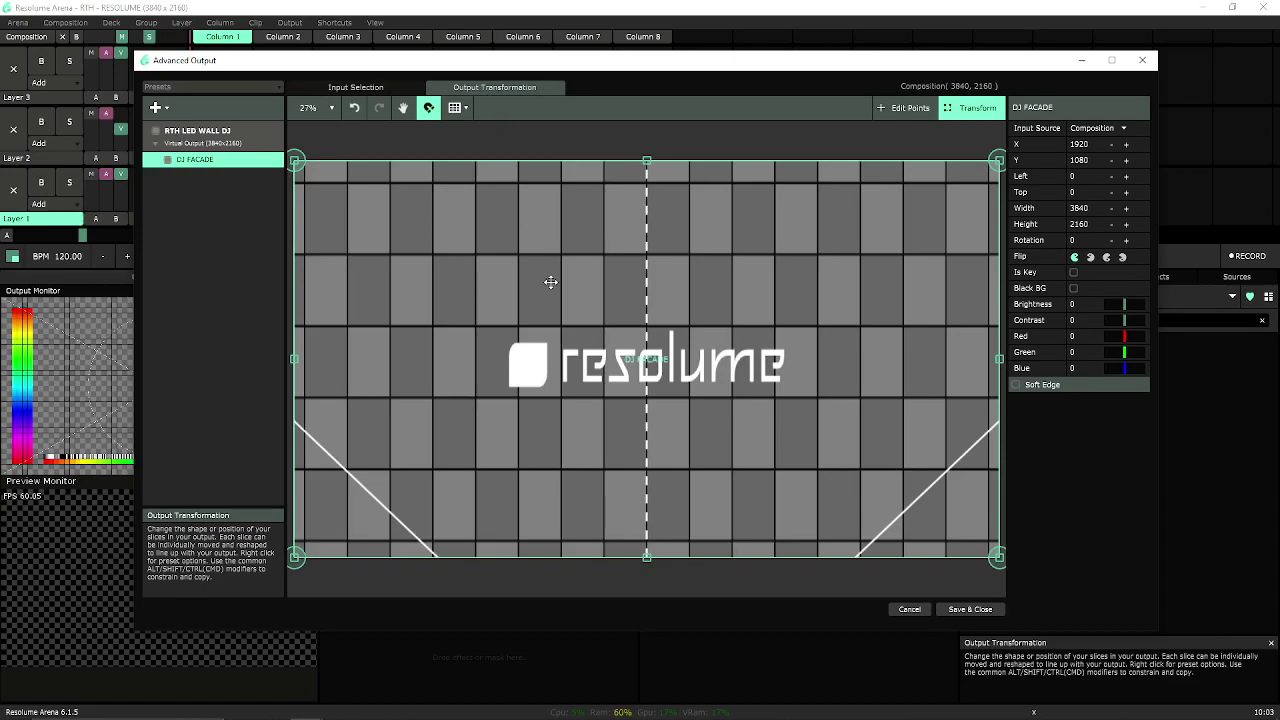
- In Output Transformation, try bringing up the DJ FACADE slice's preset shape menu
left_click(310, 91)
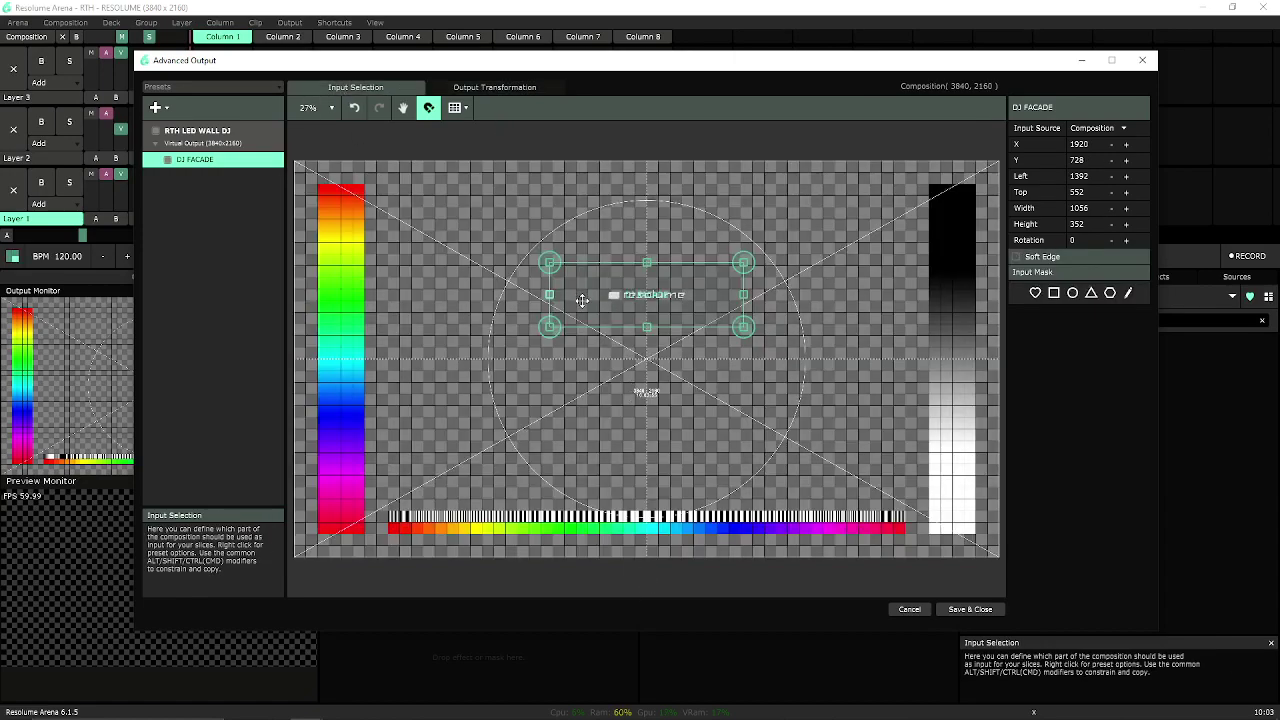
left_click(472, 89)
right_click(675, 308)
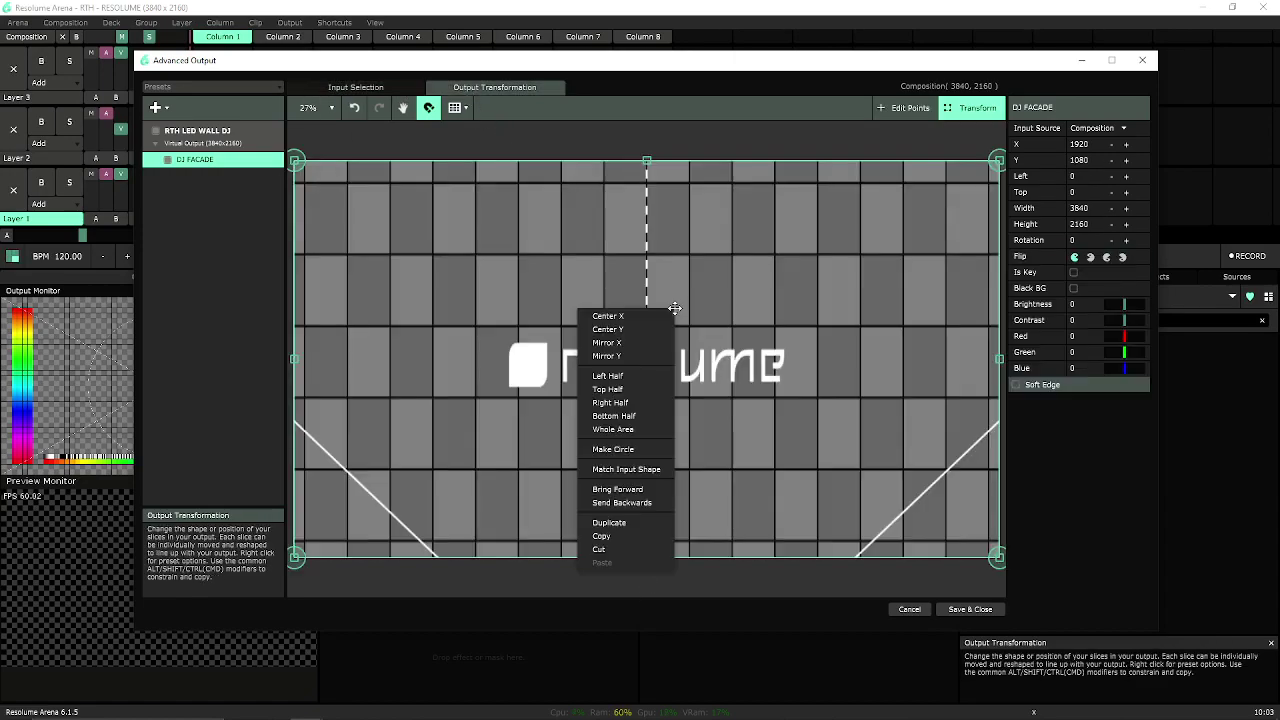
right_click(628, 273)
right_click(600, 262)
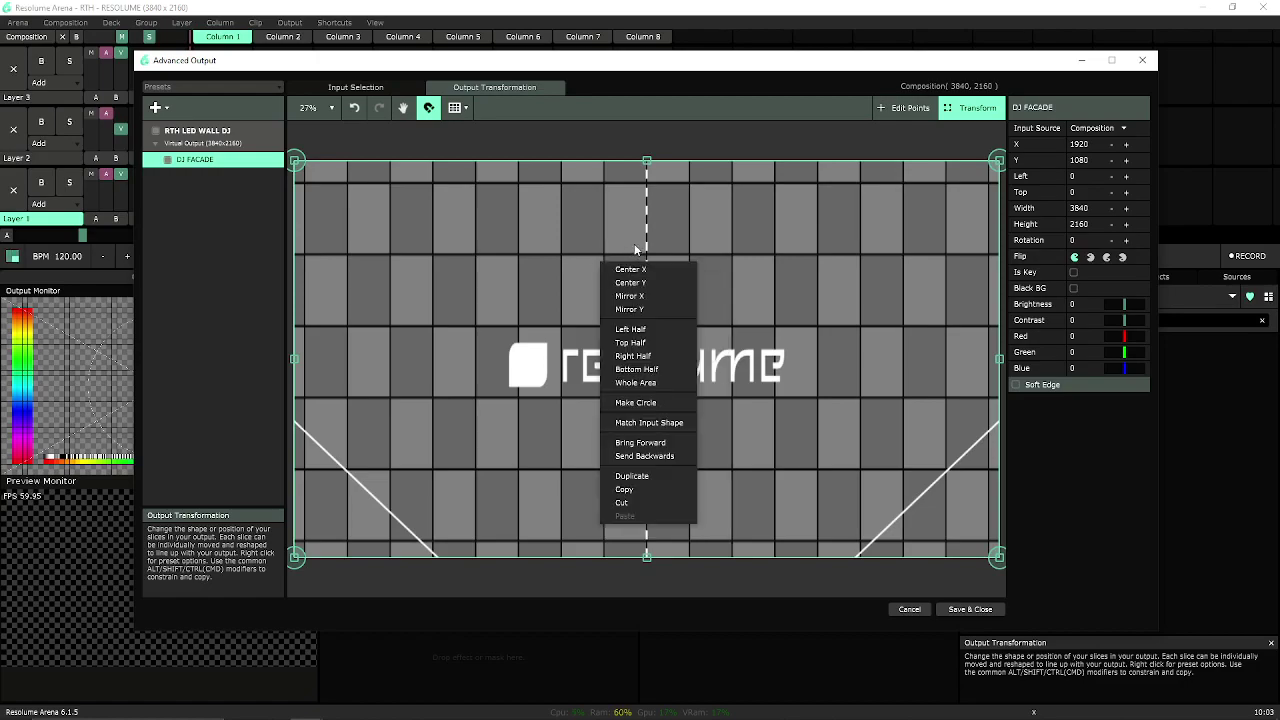
right_click(634, 245)
left_click(241, 147)
right_click(217, 159)
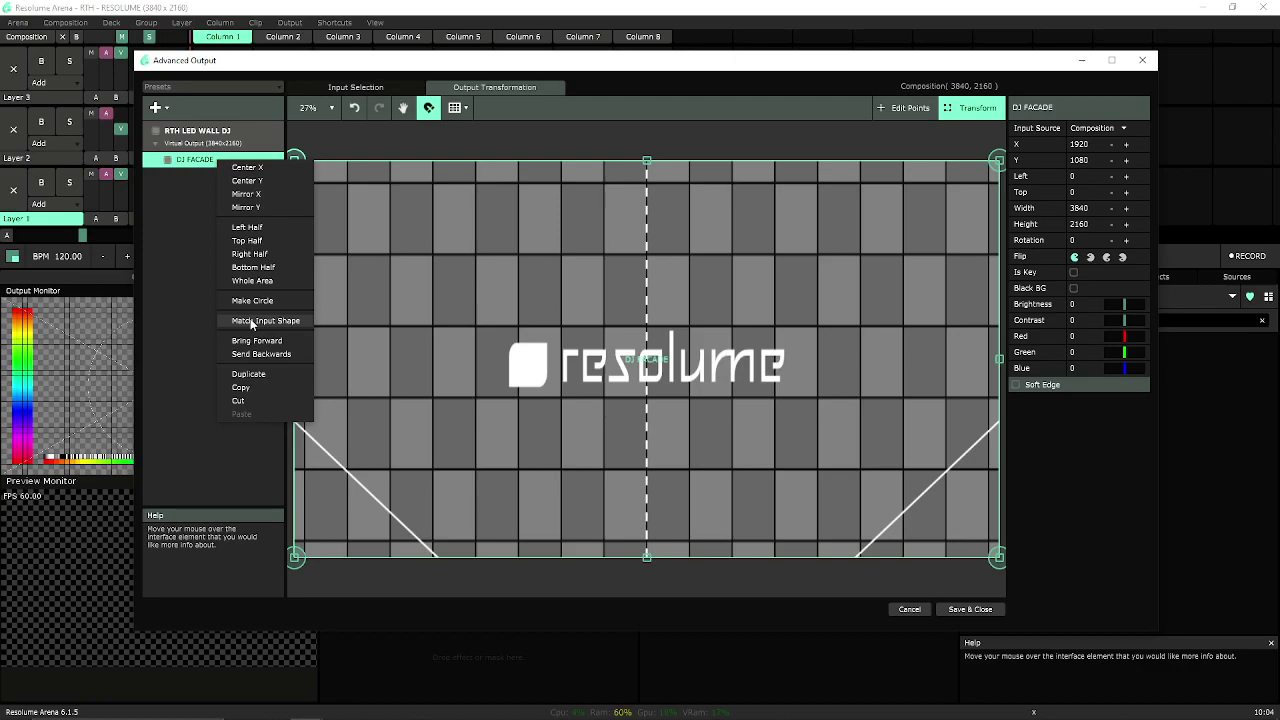
left_click(1041, 209)
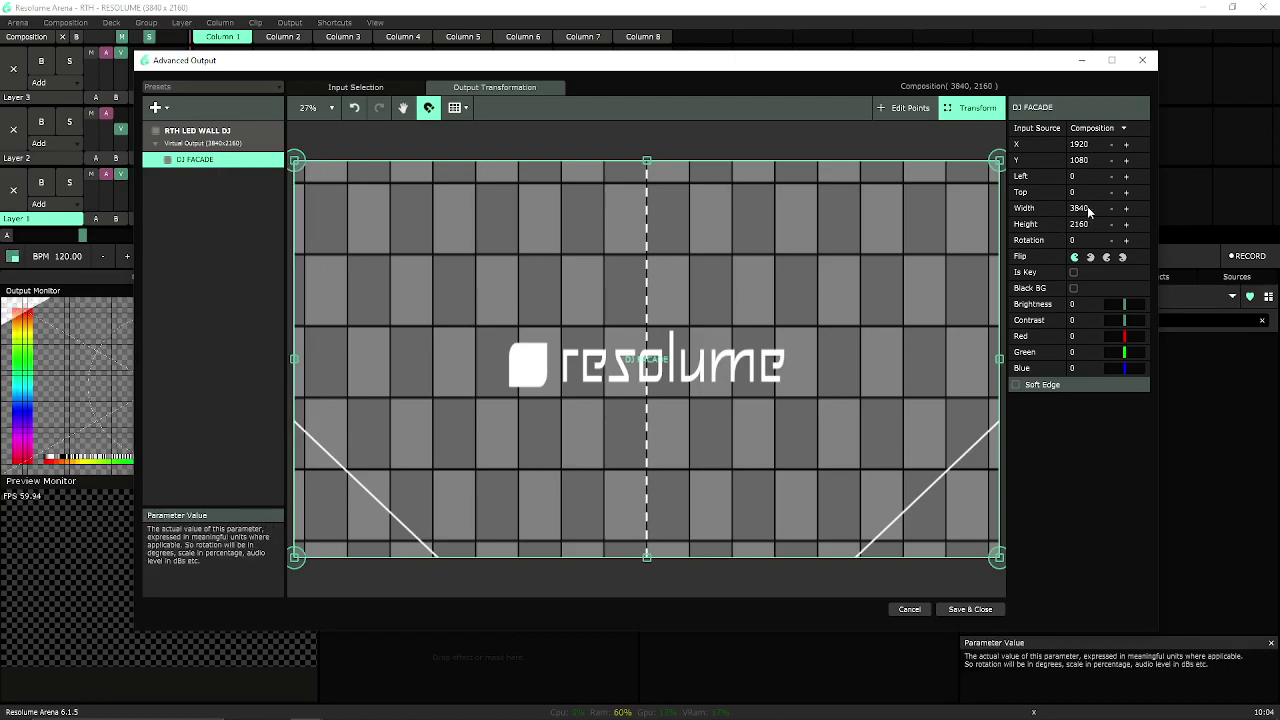
- Use Match Input Shape so DJ FACADE's output is 1056 x 352 at X 1920, Y 728
double_click(1085, 224)
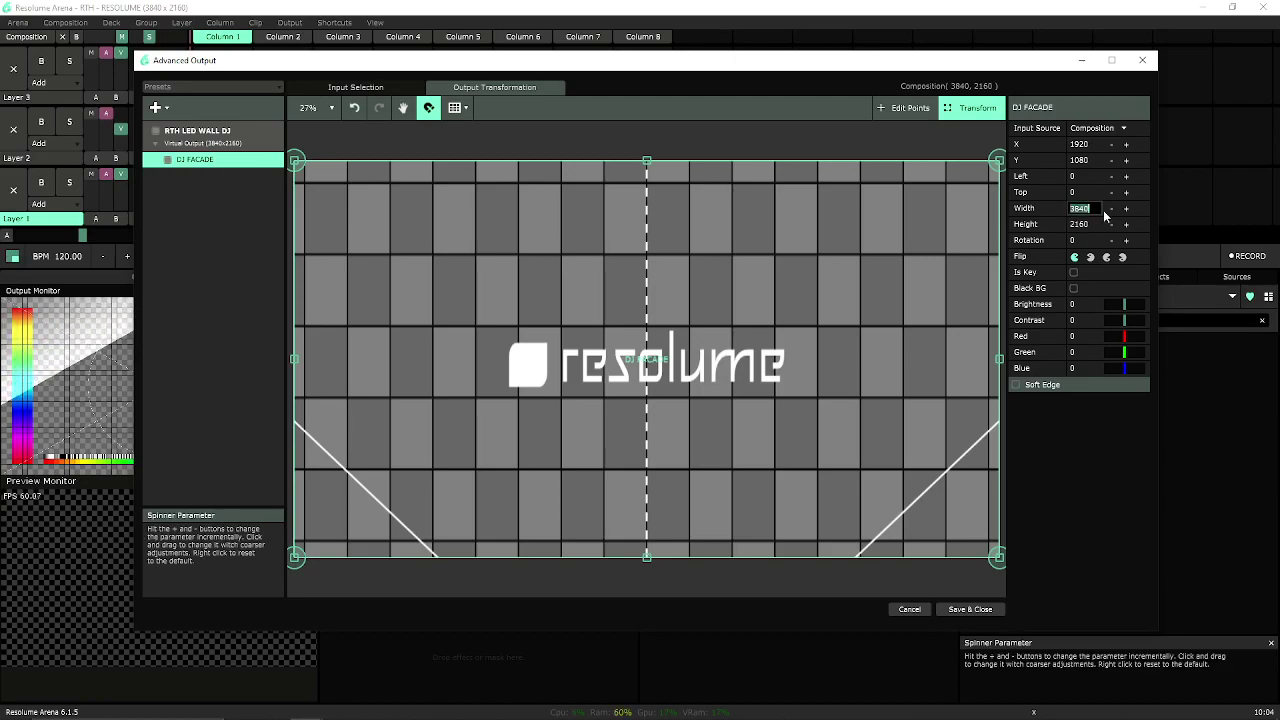
left_click_drag(1111, 208, 900, 280)
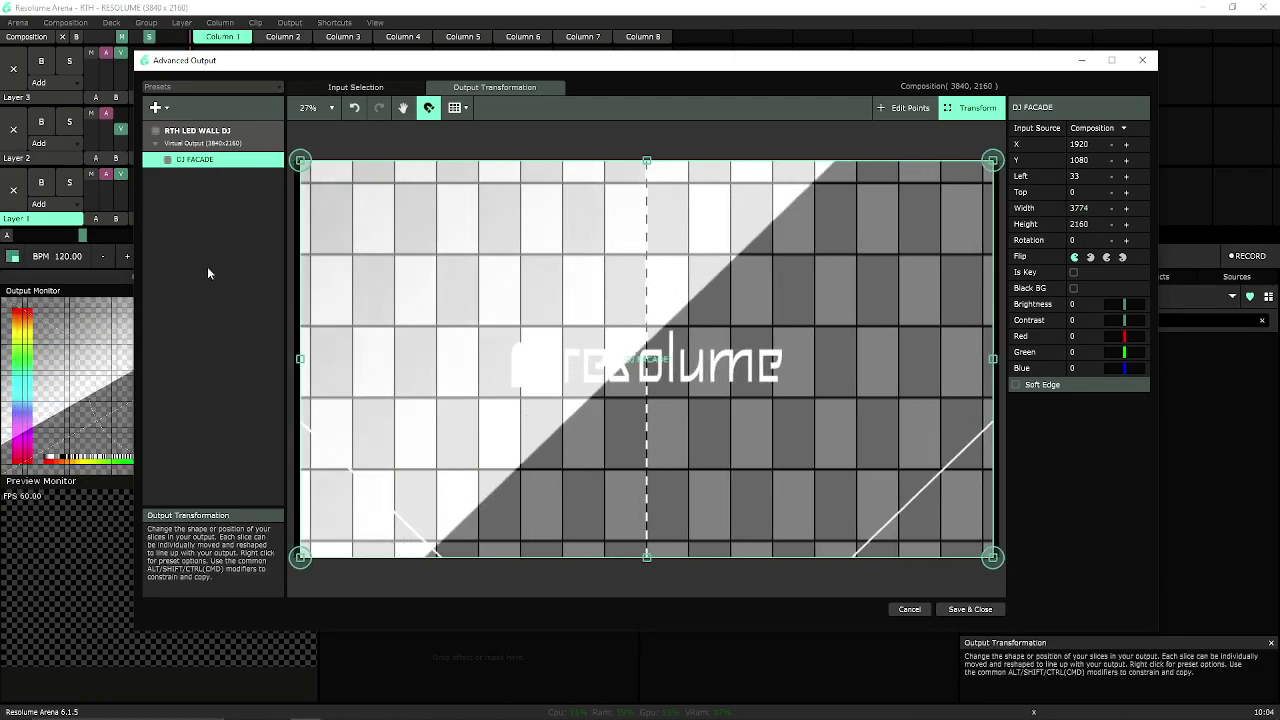
right_click(226, 160)
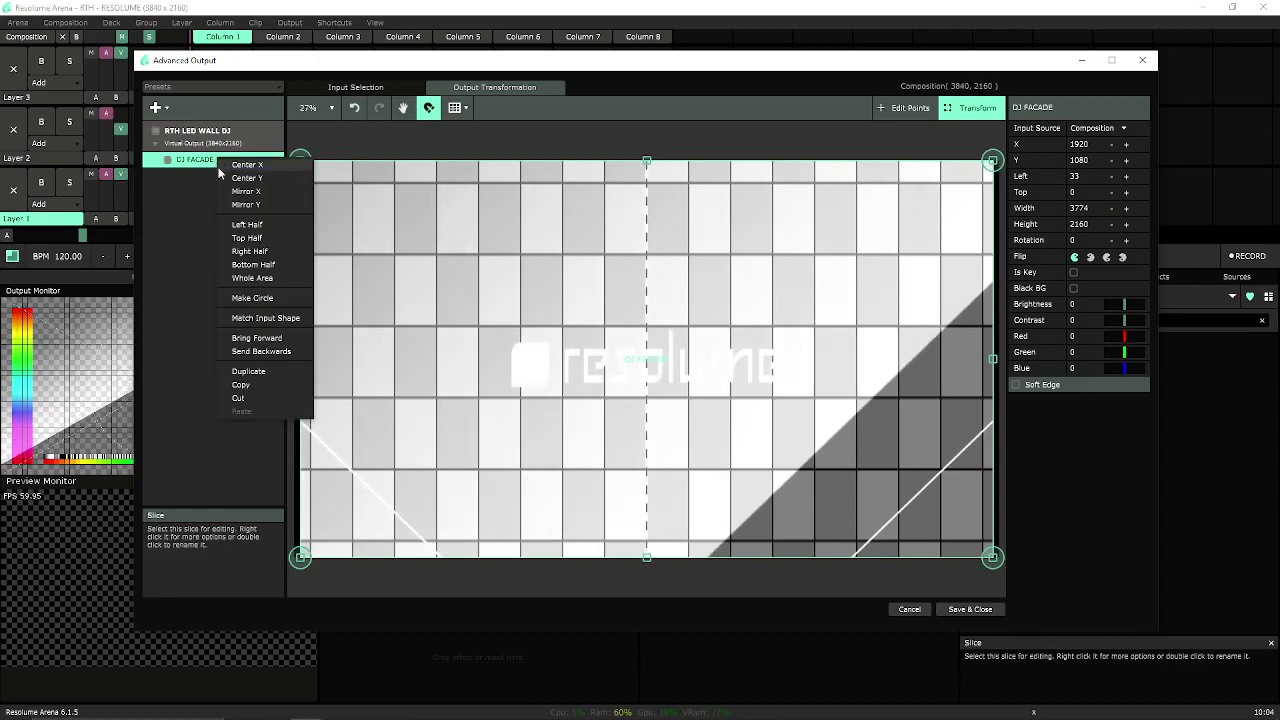
left_click(264, 317)
left_click(593, 371)
left_click(648, 305)
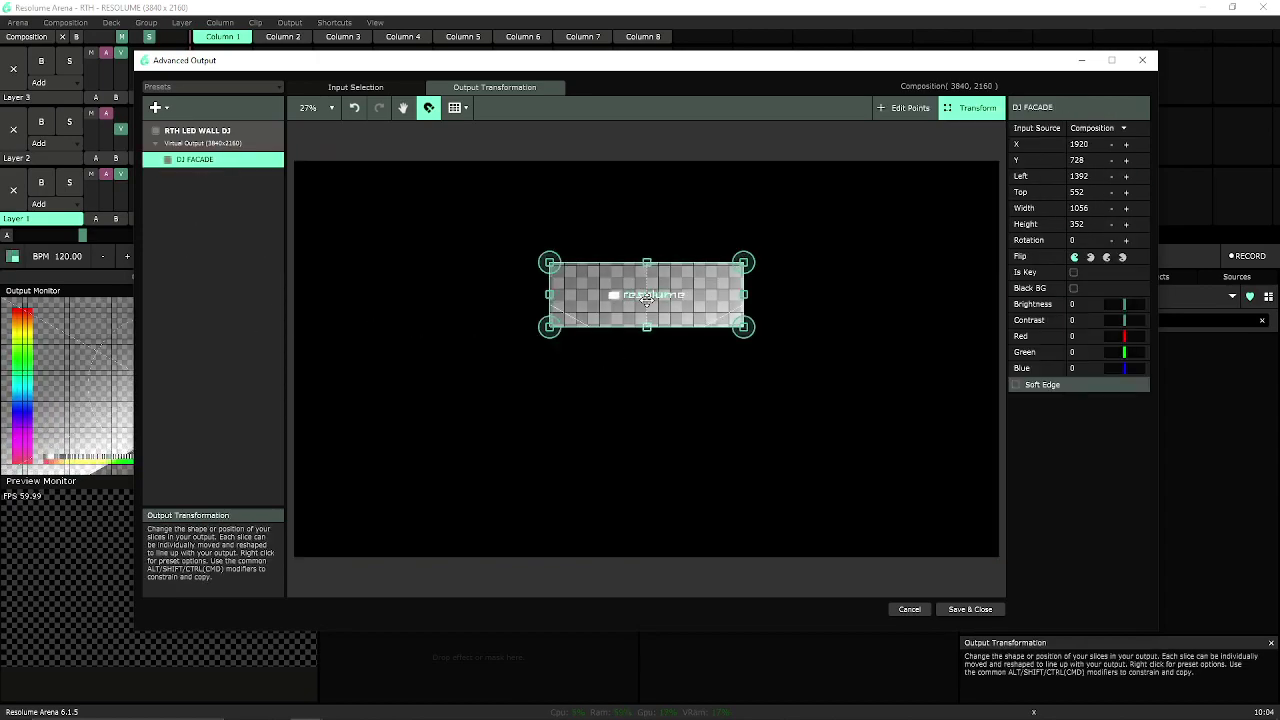
left_click(743, 200)
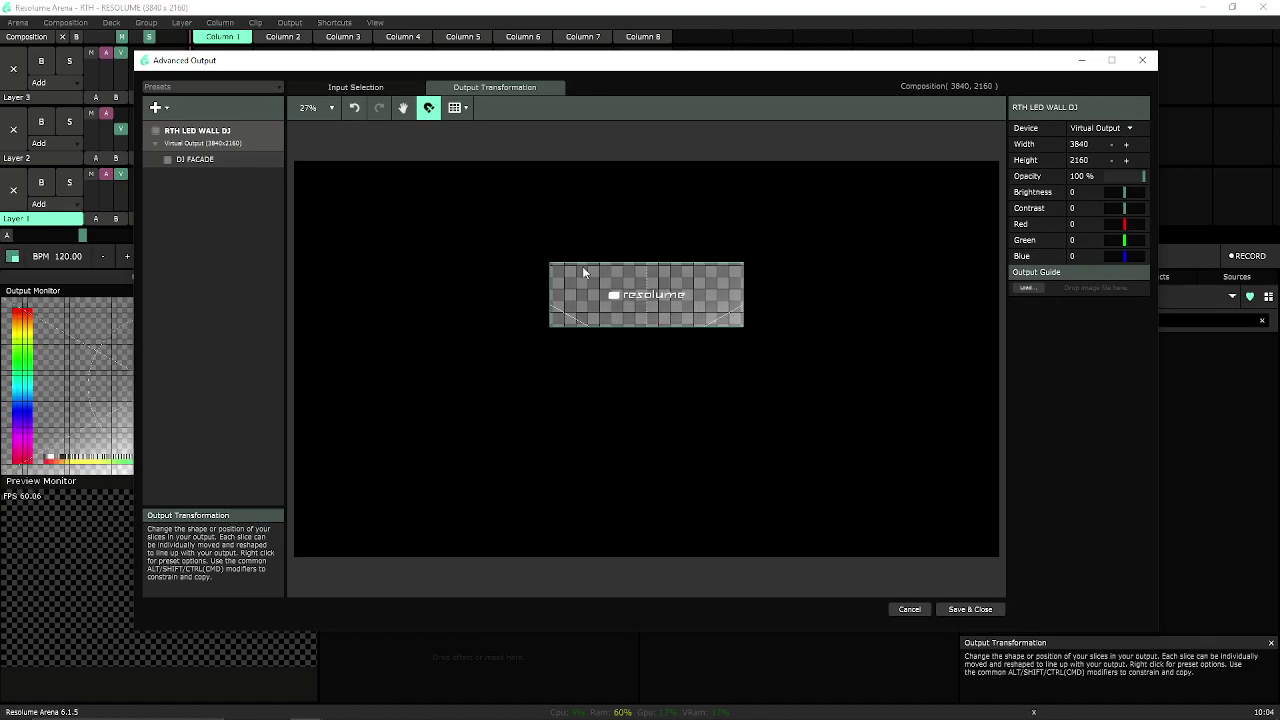
left_click(388, 89)
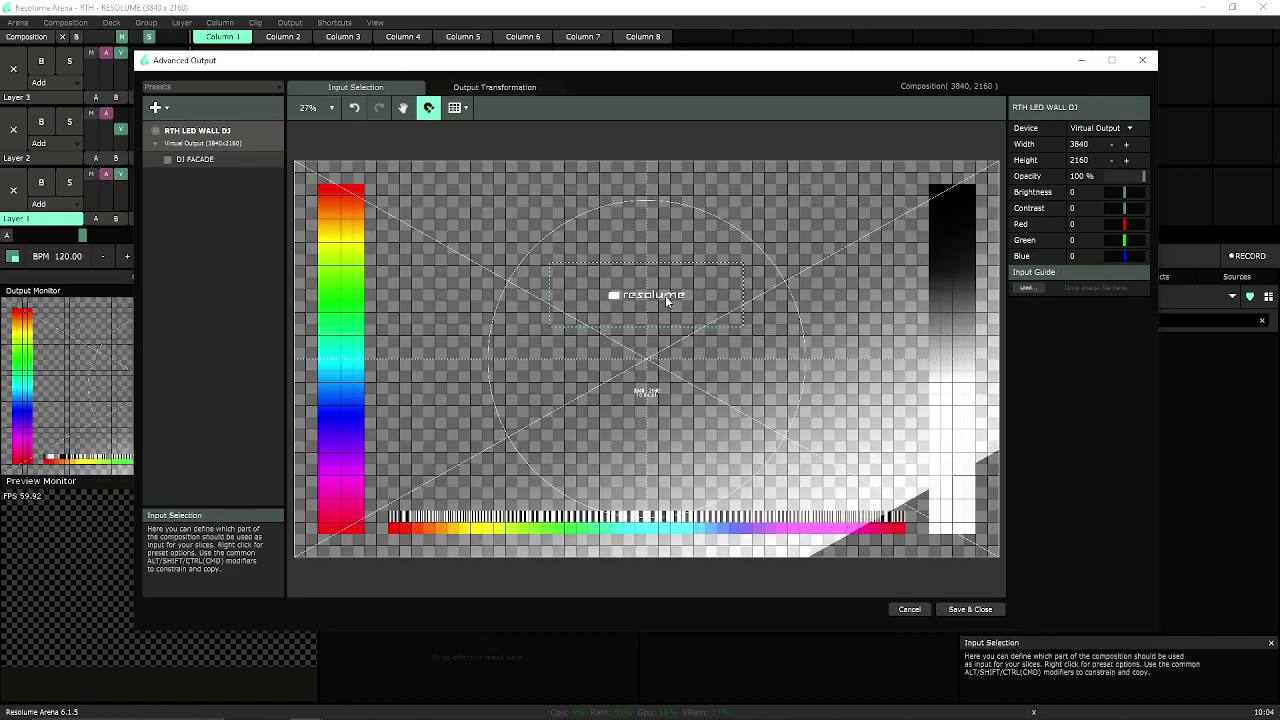
- Nudge the DJ FACADE output slice slightly lower
left_click(507, 89)
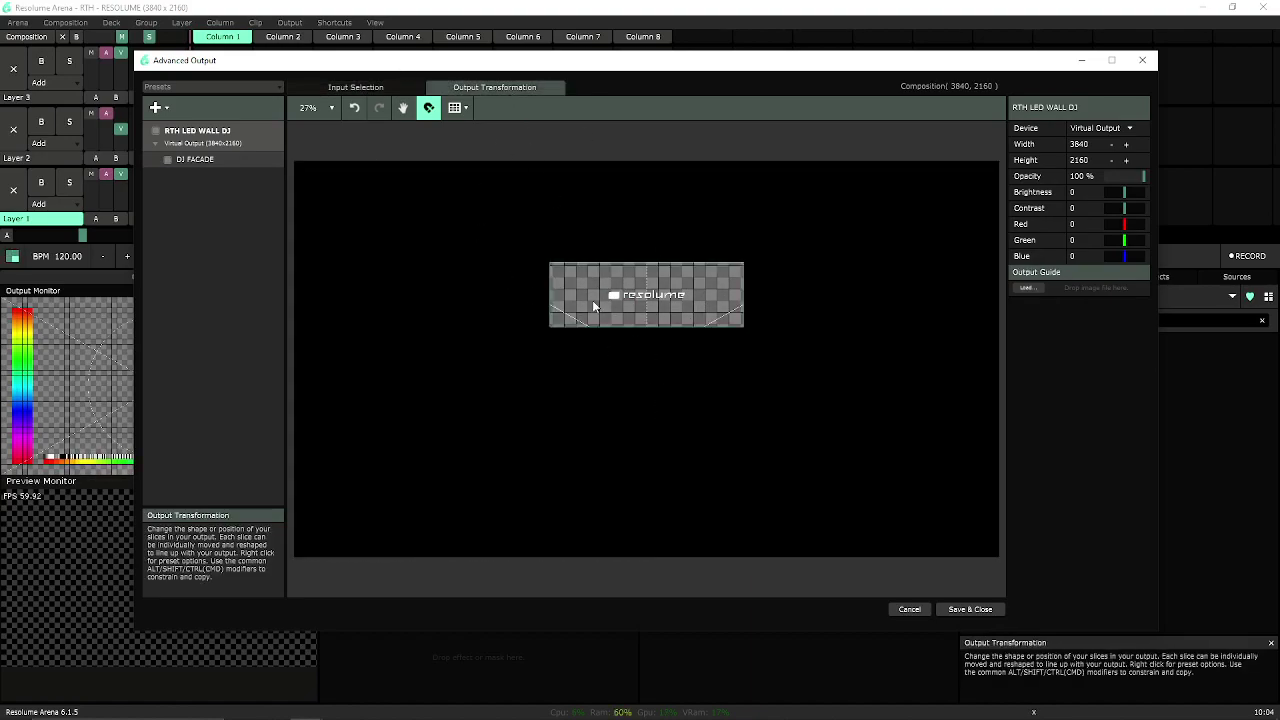
left_click_drag(660, 310, 662, 366)
left_click(554, 283)
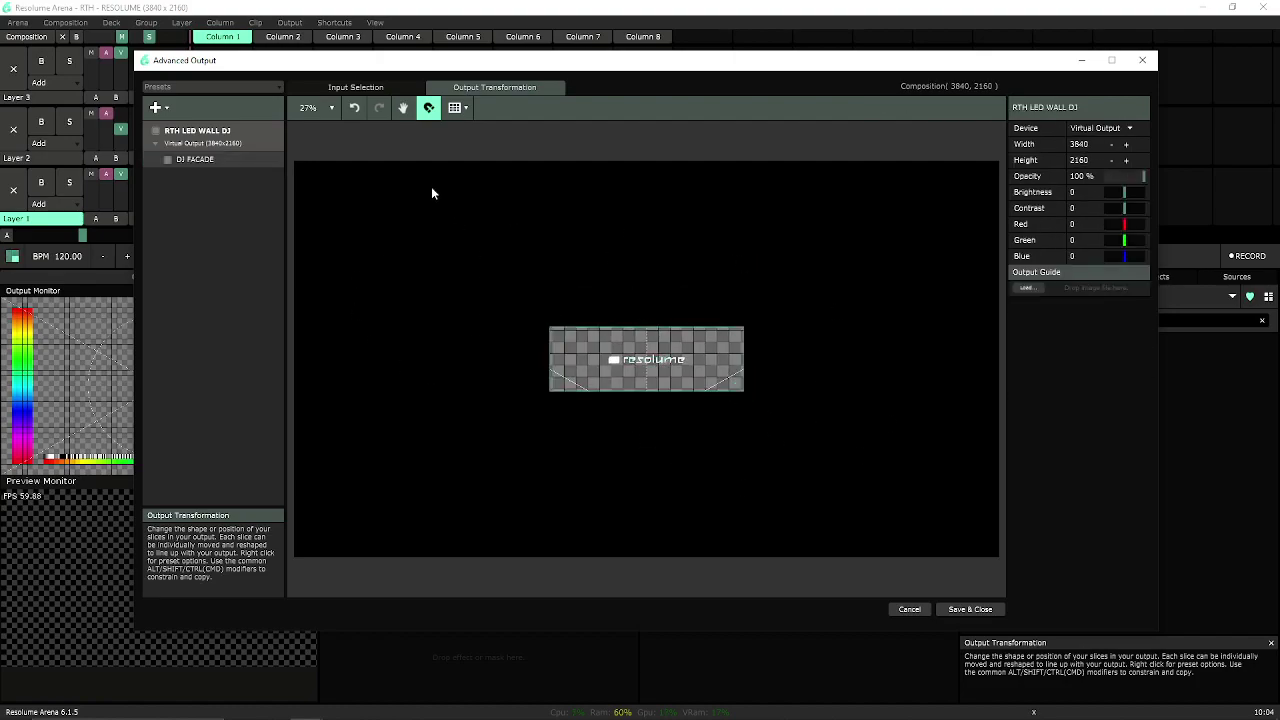
- Add a new STAGE LEFT slice and reset its input to the full 3840 x 2160 composition
left_click(378, 88)
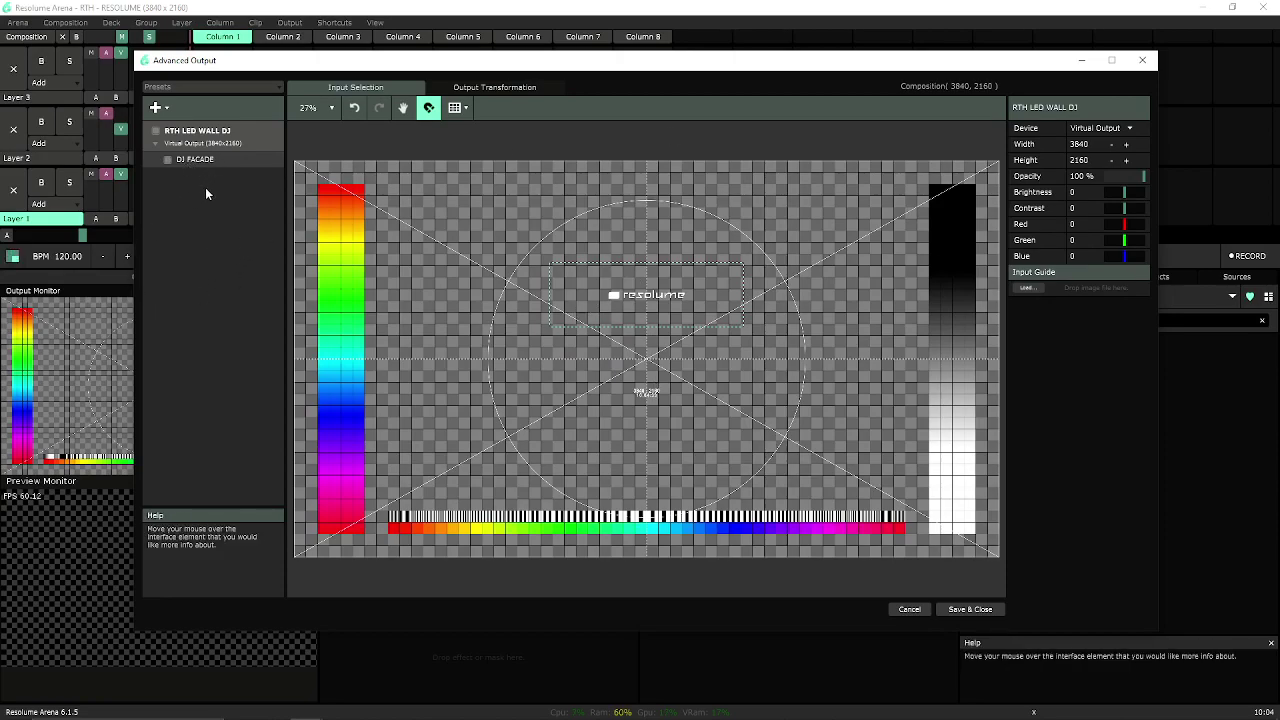
left_click(165, 108)
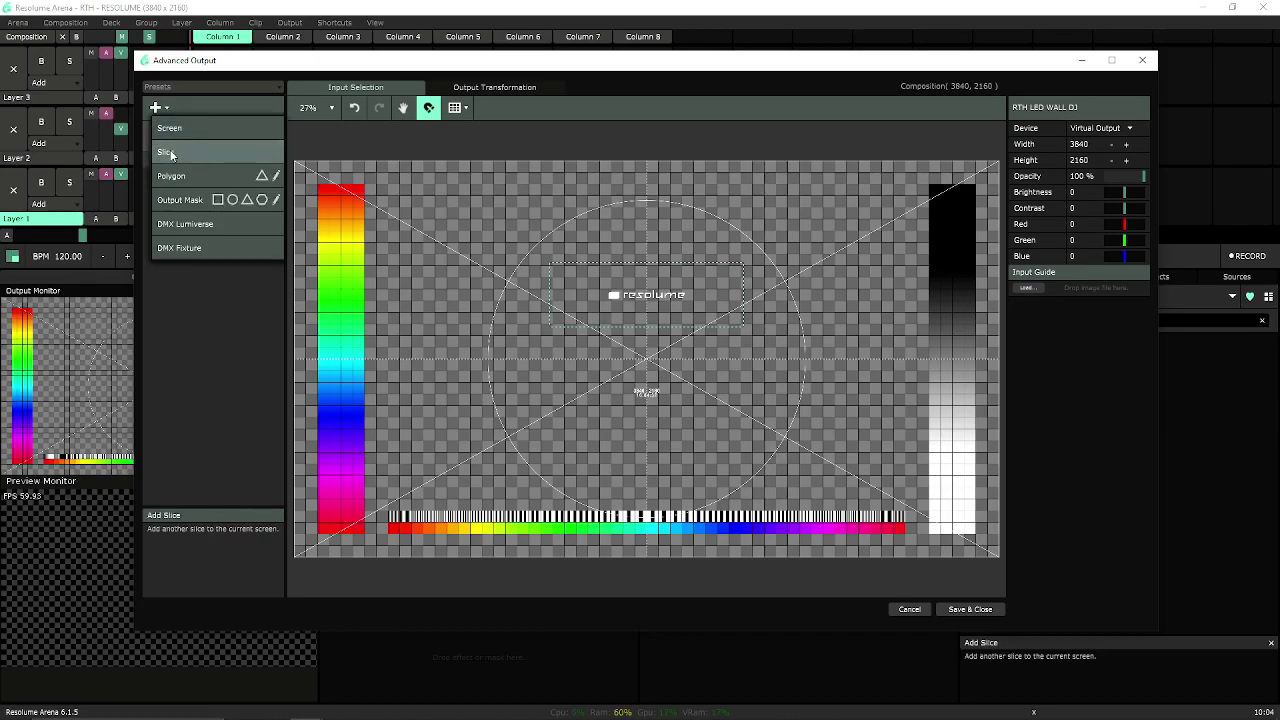
left_click(171, 154)
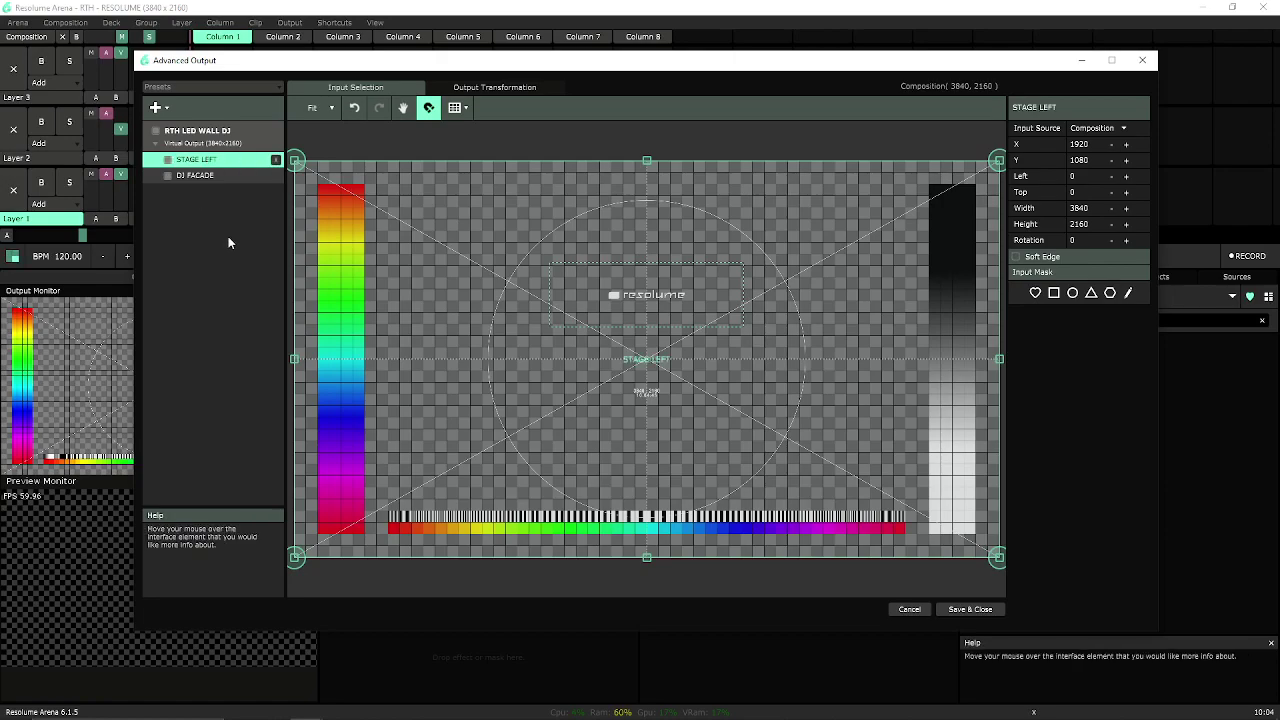
left_click_drag(648, 390, 802, 400)
left_click(487, 88)
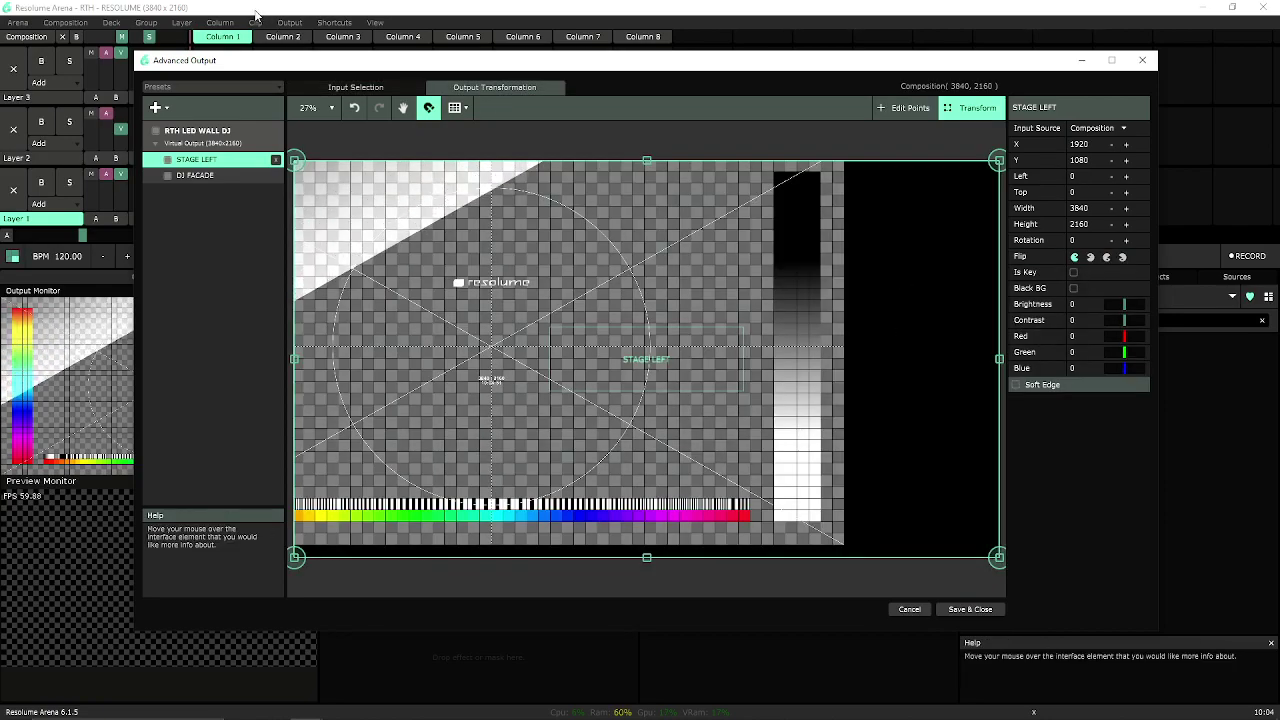
left_click(376, 88)
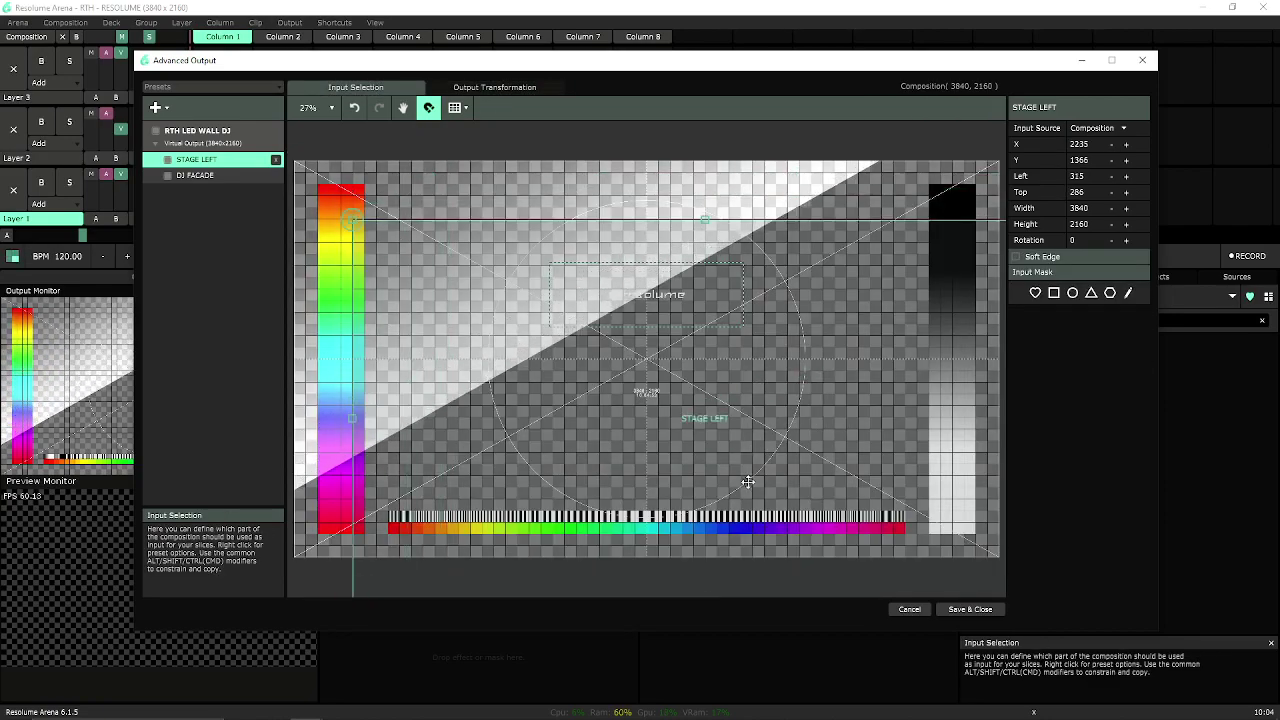
left_click(494, 87)
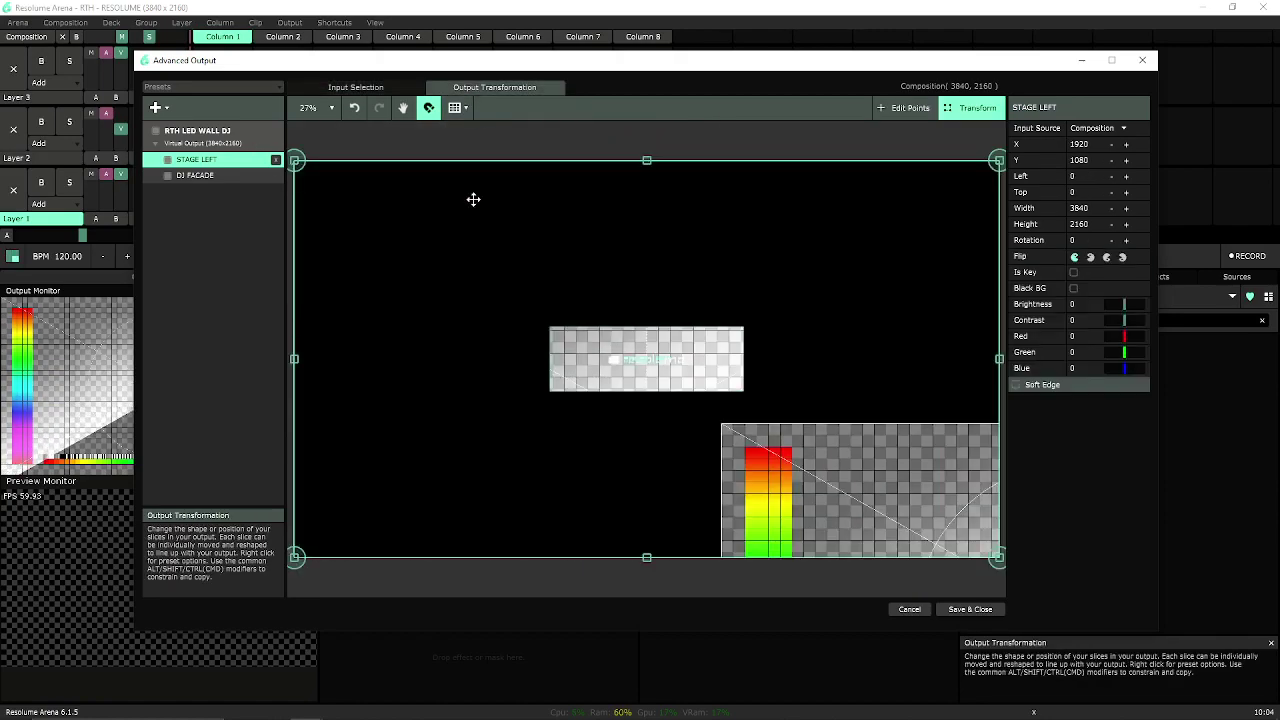
left_click(360, 87)
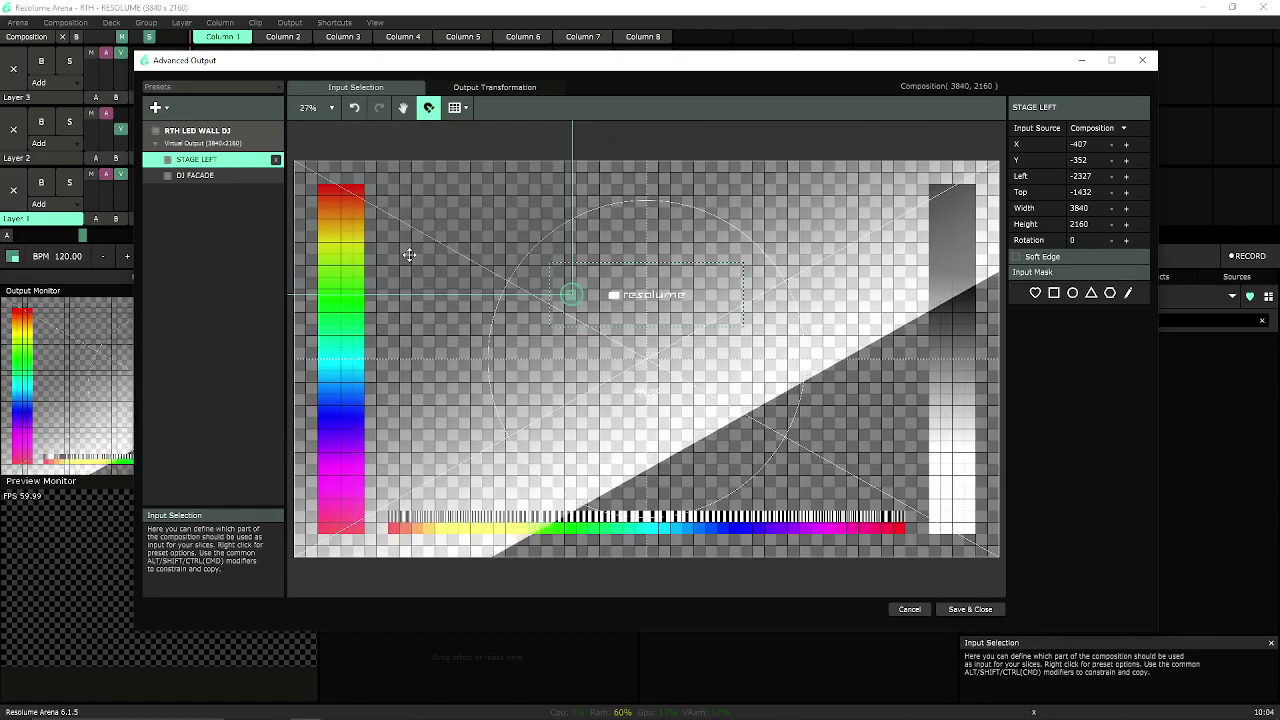
double_click(830, 486)
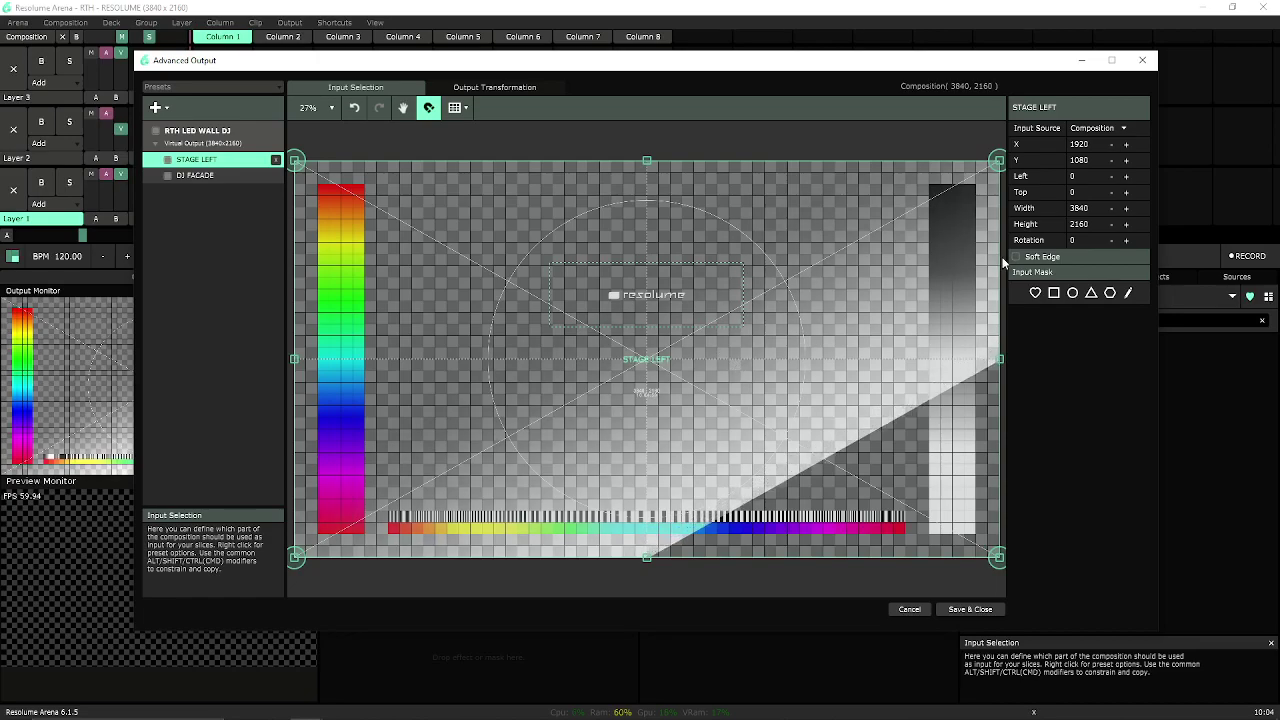
- Size STAGE LEFT's input to 528 x 1056 and place it lower-left at X 264, Y 1493
double_click(1089, 209)
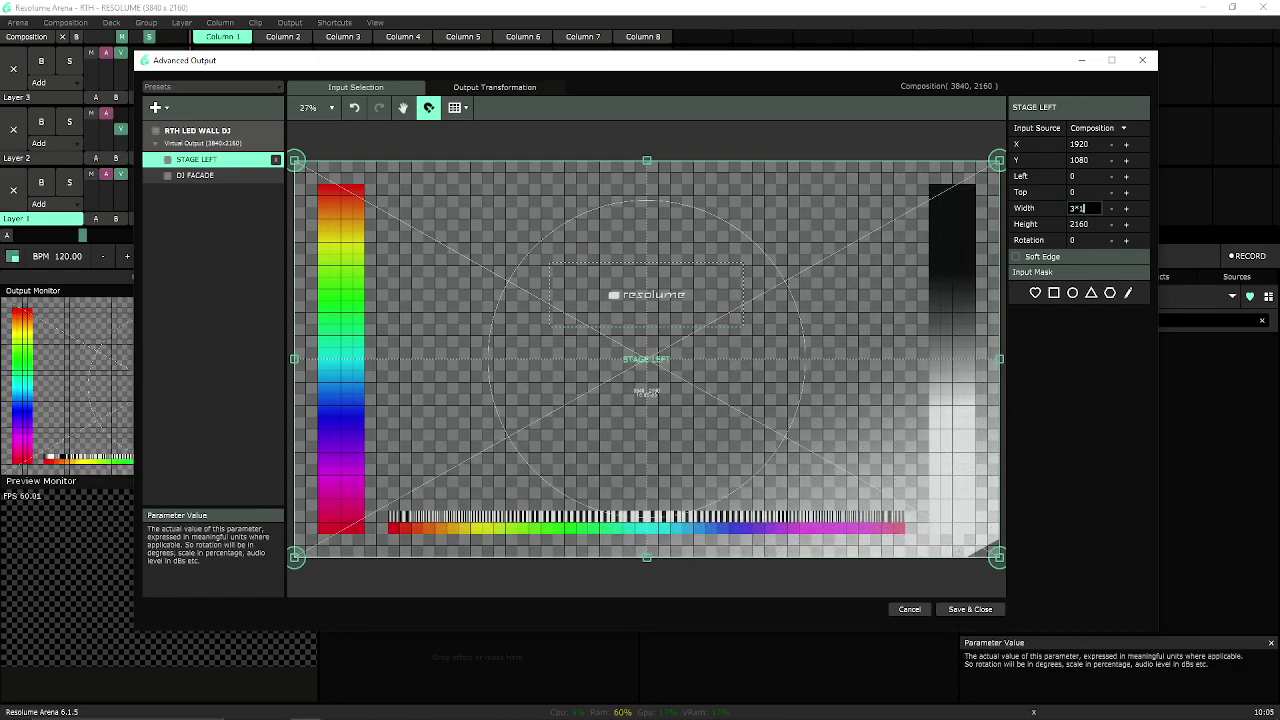
key("Return")
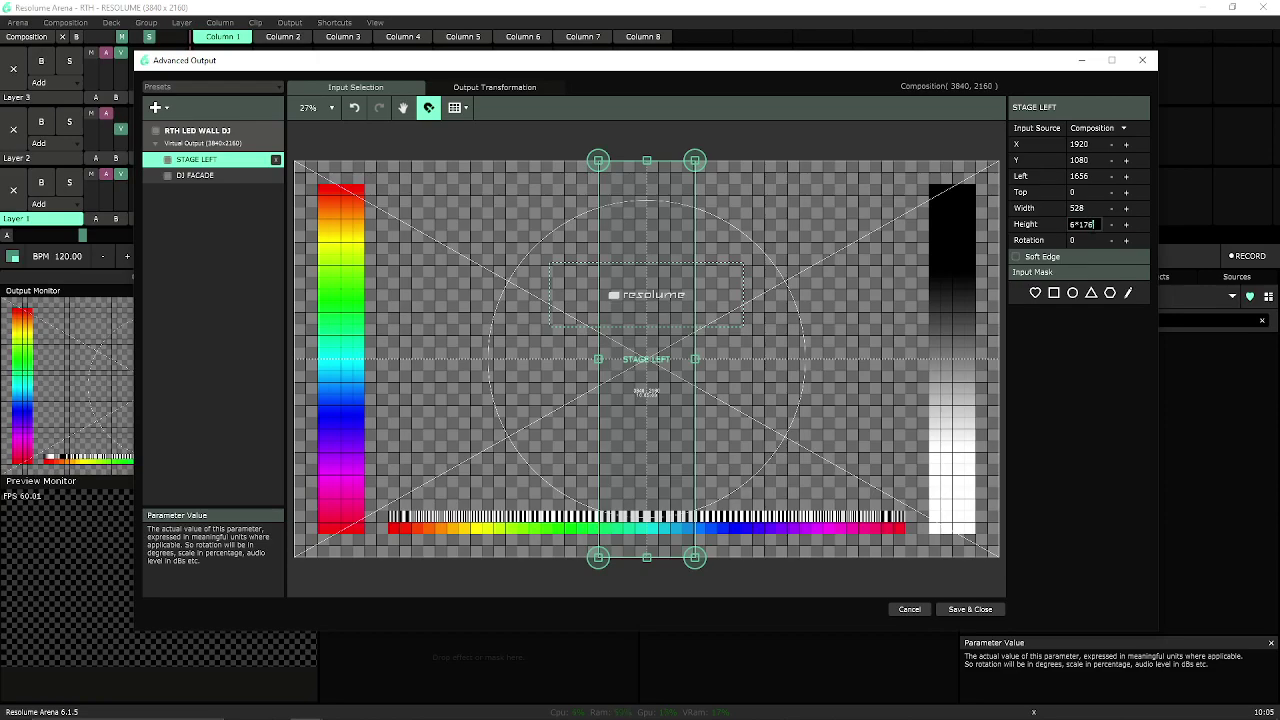
key("Return")
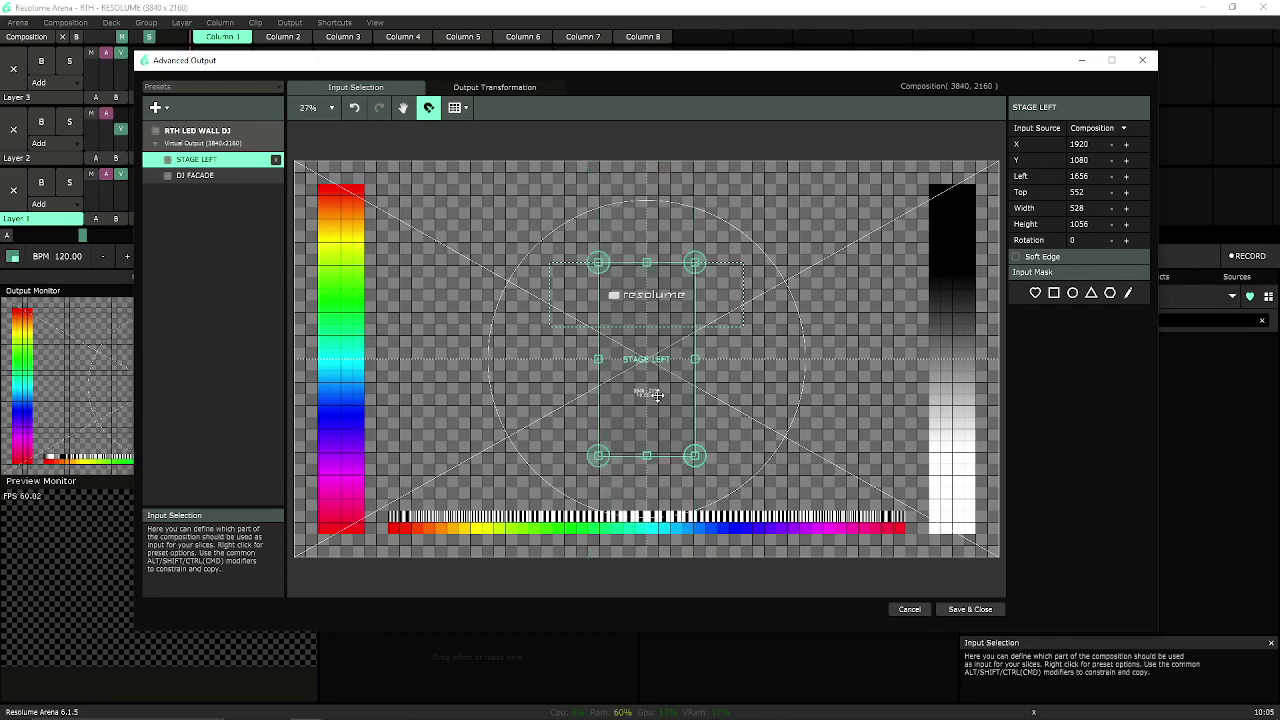
left_click_drag(657, 381, 357, 464)
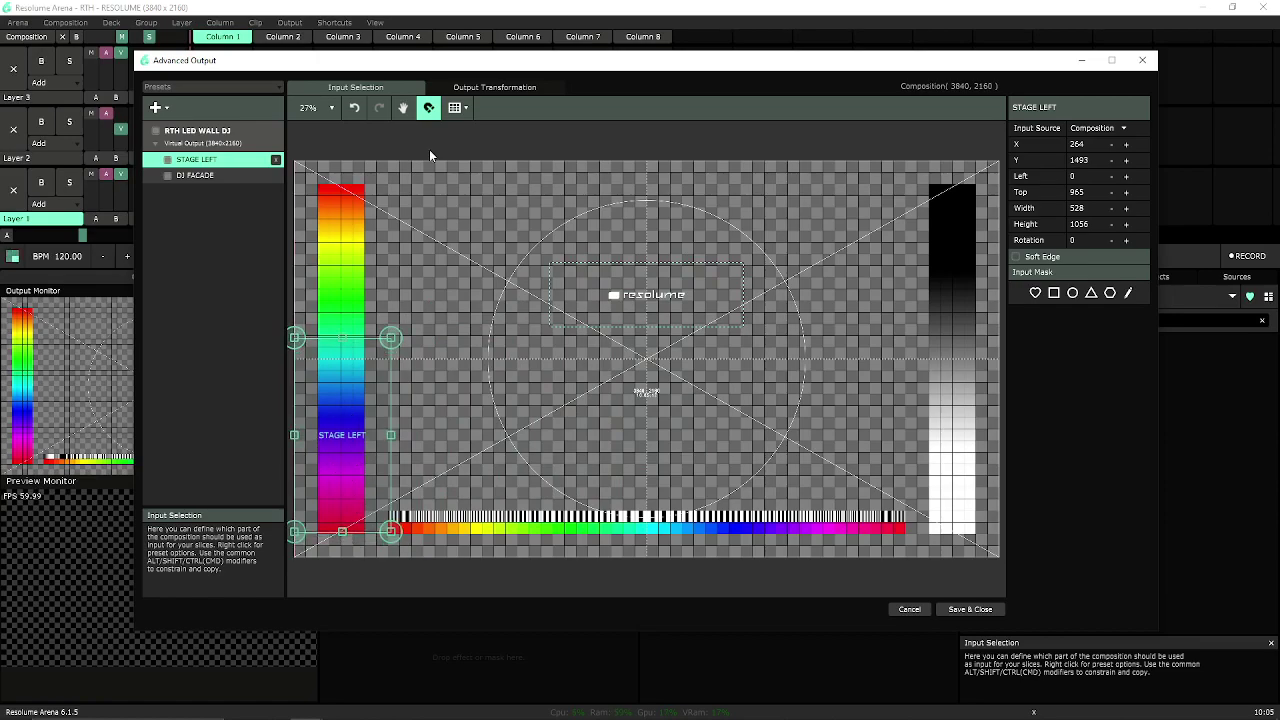
- Match STAGE LEFT's output to its input shape and place it at X 1001, Y 728
left_click(473, 90)
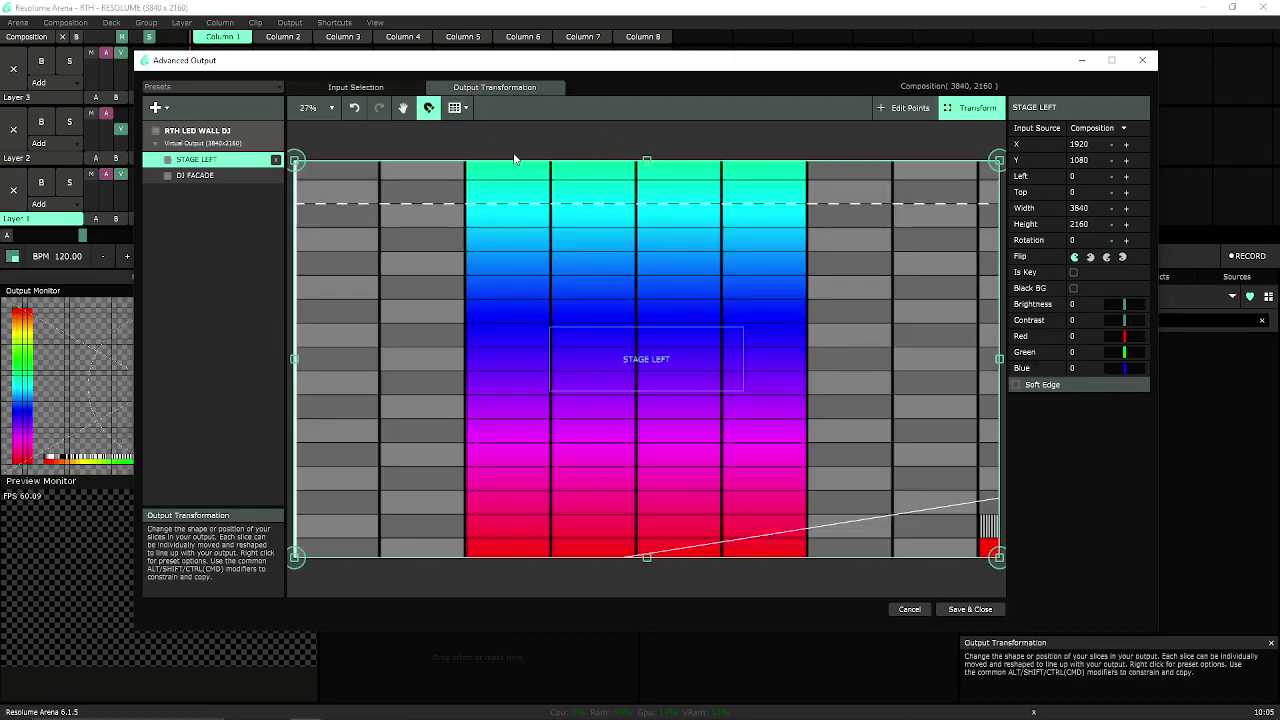
right_click(205, 163)
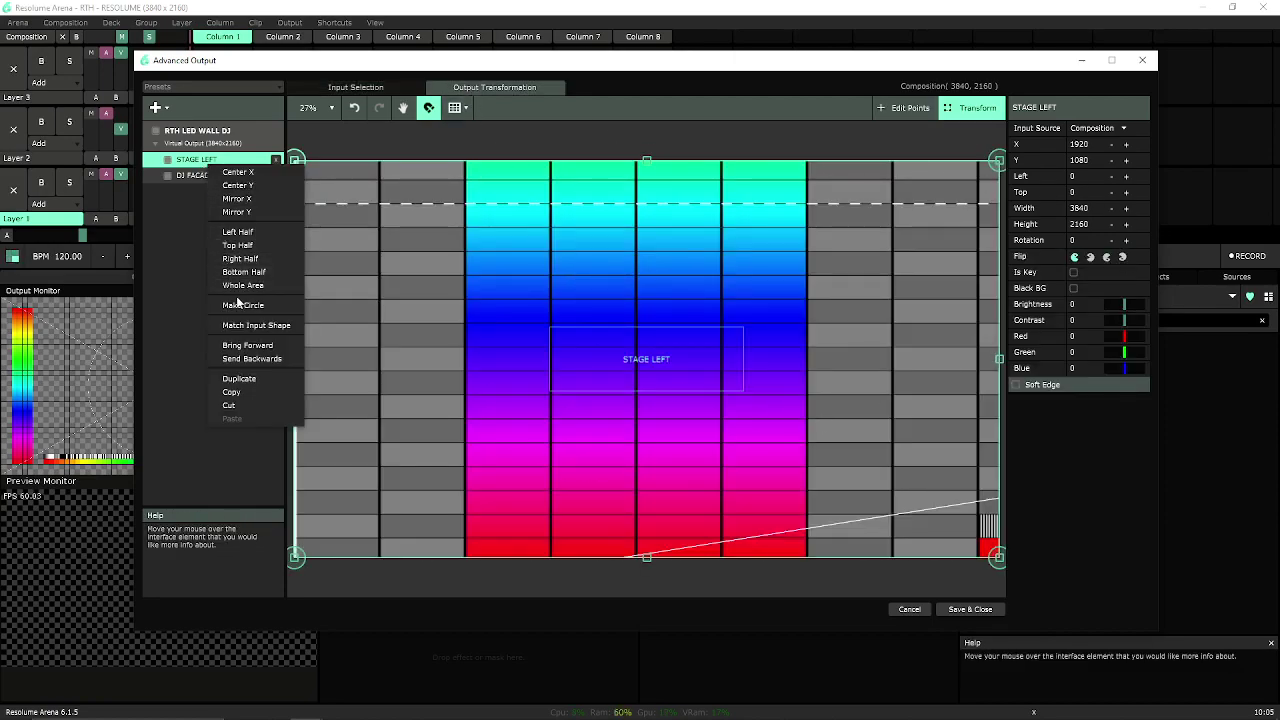
left_click(256, 325)
left_click_drag(340, 403, 491, 270)
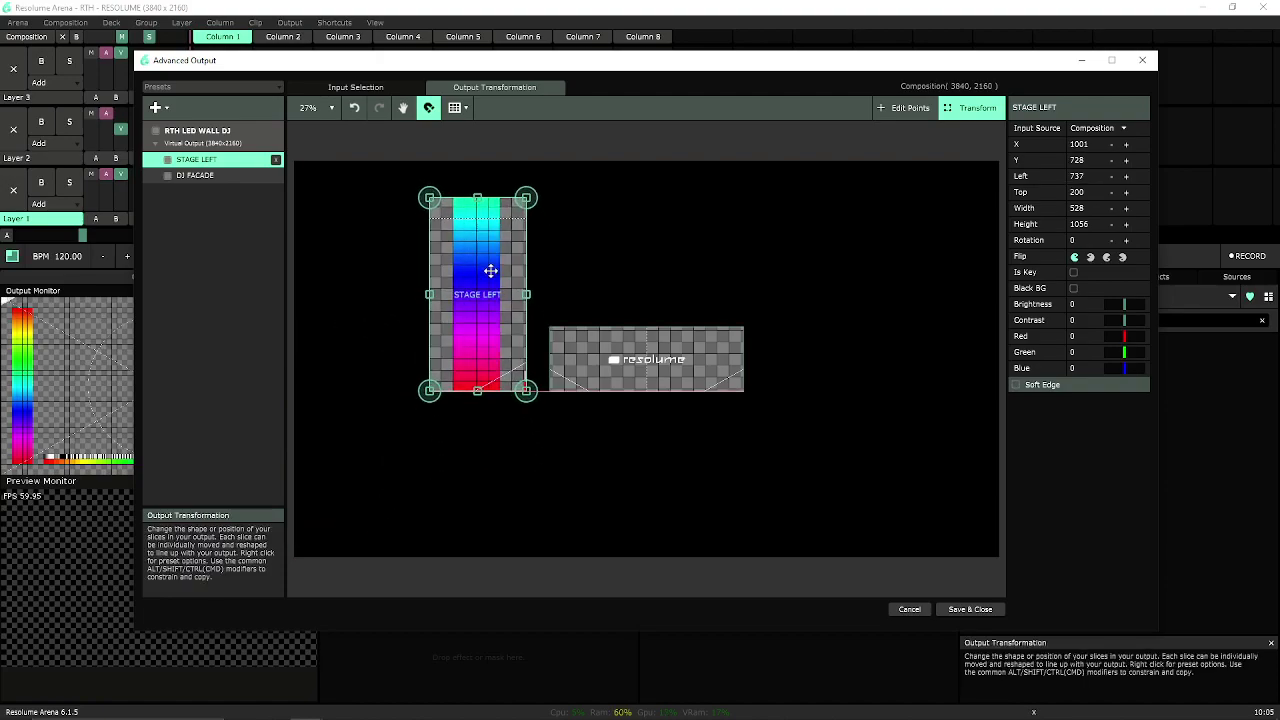
- Return to Input Selection and reposition the Advanced Output window after briefly switching to Paint
left_click(355, 87)
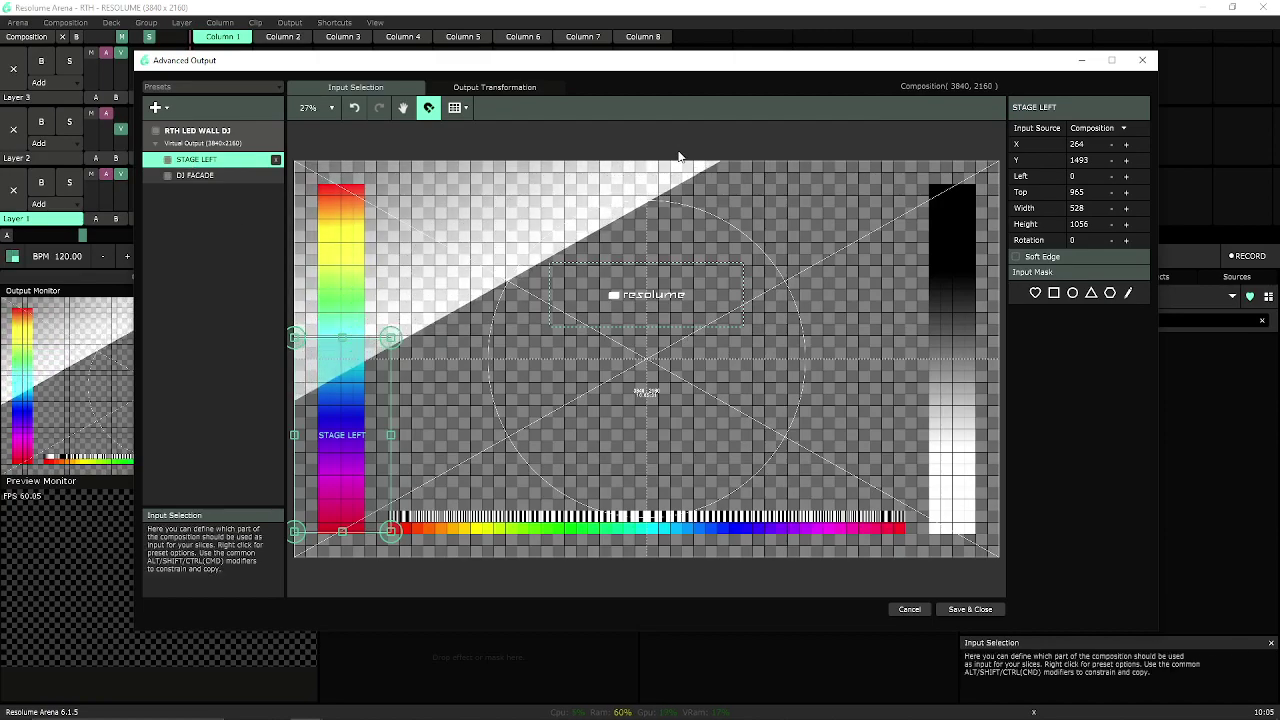
key("alt+Tab")
key("super+Up")
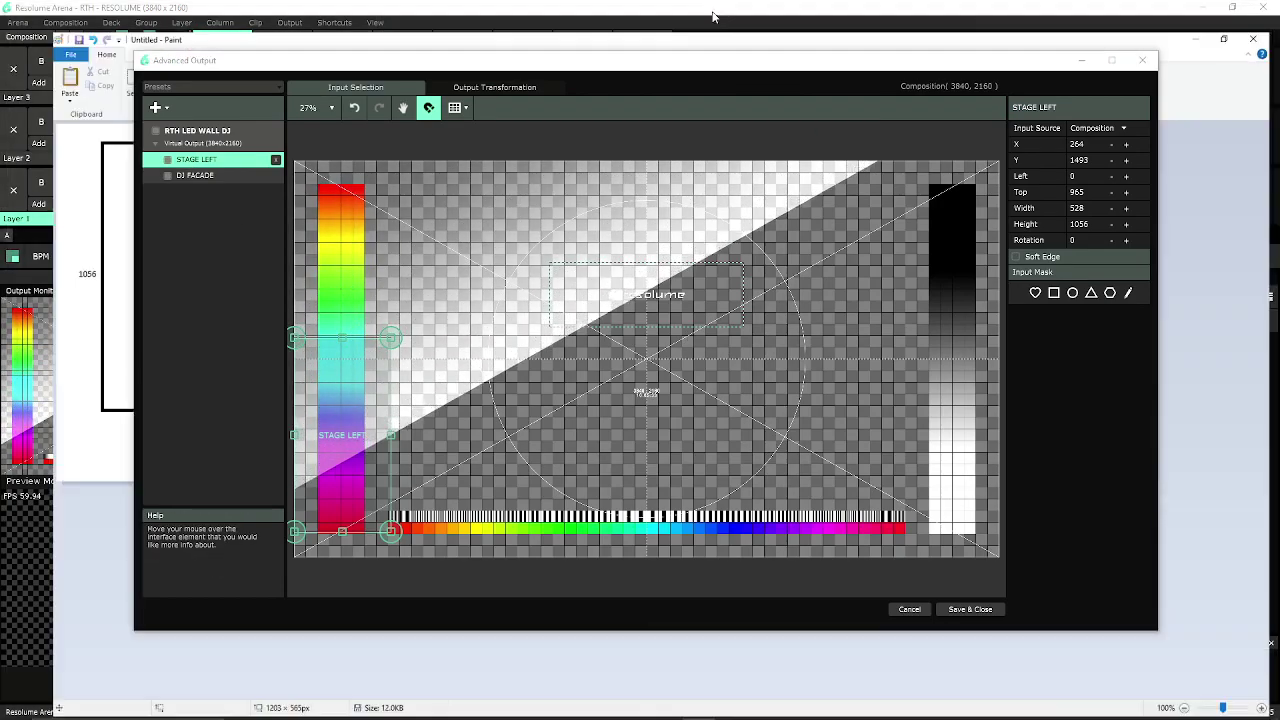
mouse_move(682, 62)
left_mouse_down()
mouse_move(787, 525)
mouse_move(263, 245)
mouse_move(168, 320)
mouse_move(780, 189)
left_mouse_up()
- Duplicate the STAGE LEFT slice and rename the STAGE LEFT 2 copy to 'STAGE RIGHT'
left_click(1201, 7)
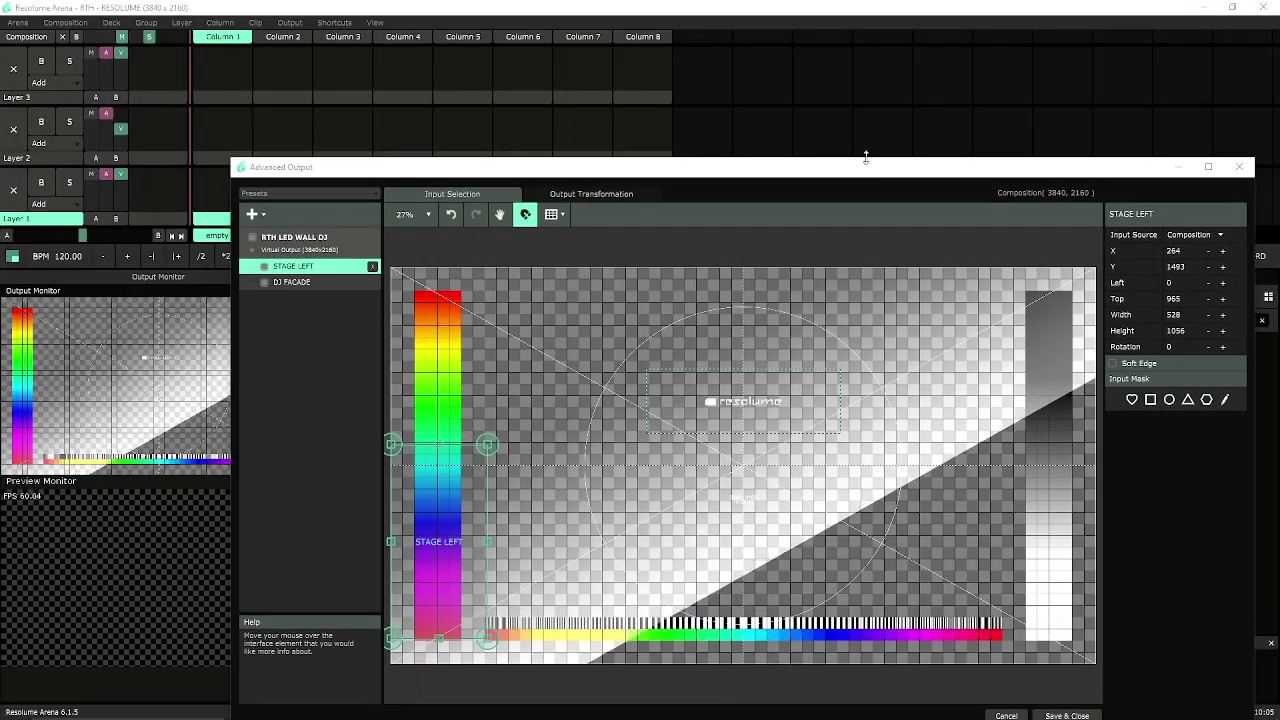
left_click_drag(864, 167, 806, 72)
right_click(262, 172)
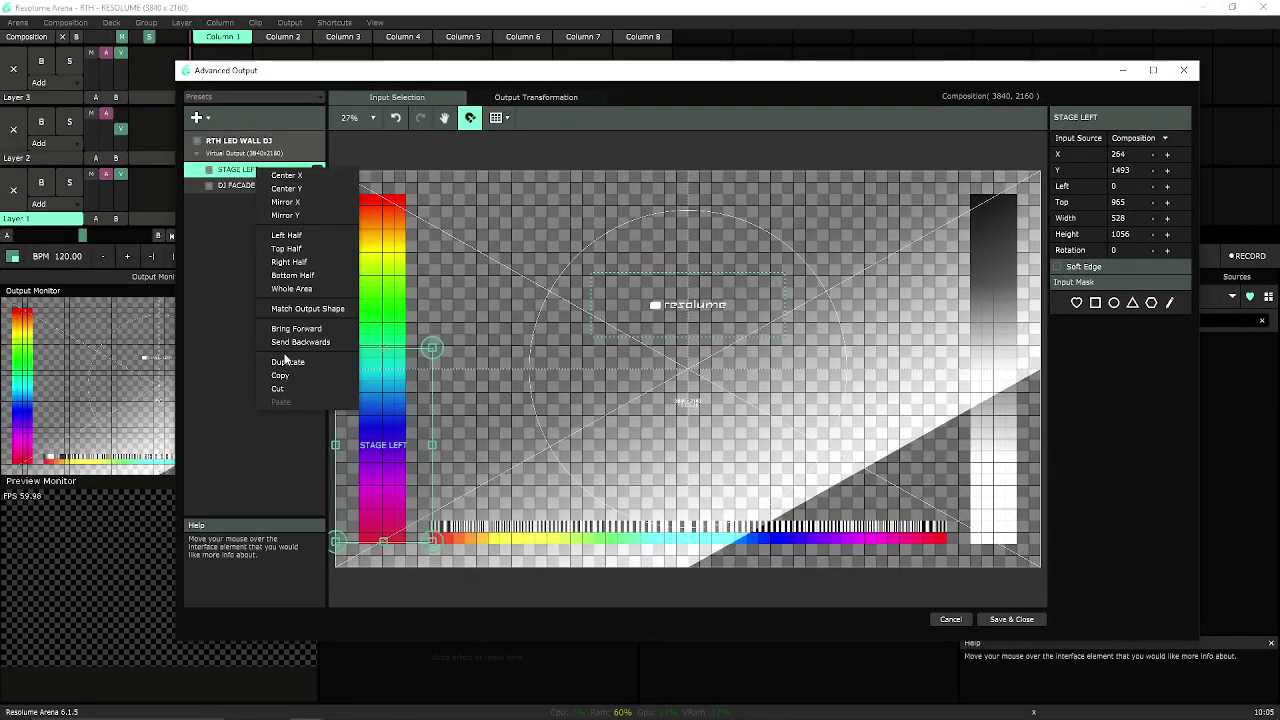
left_click(287, 361)
double_click(265, 170)
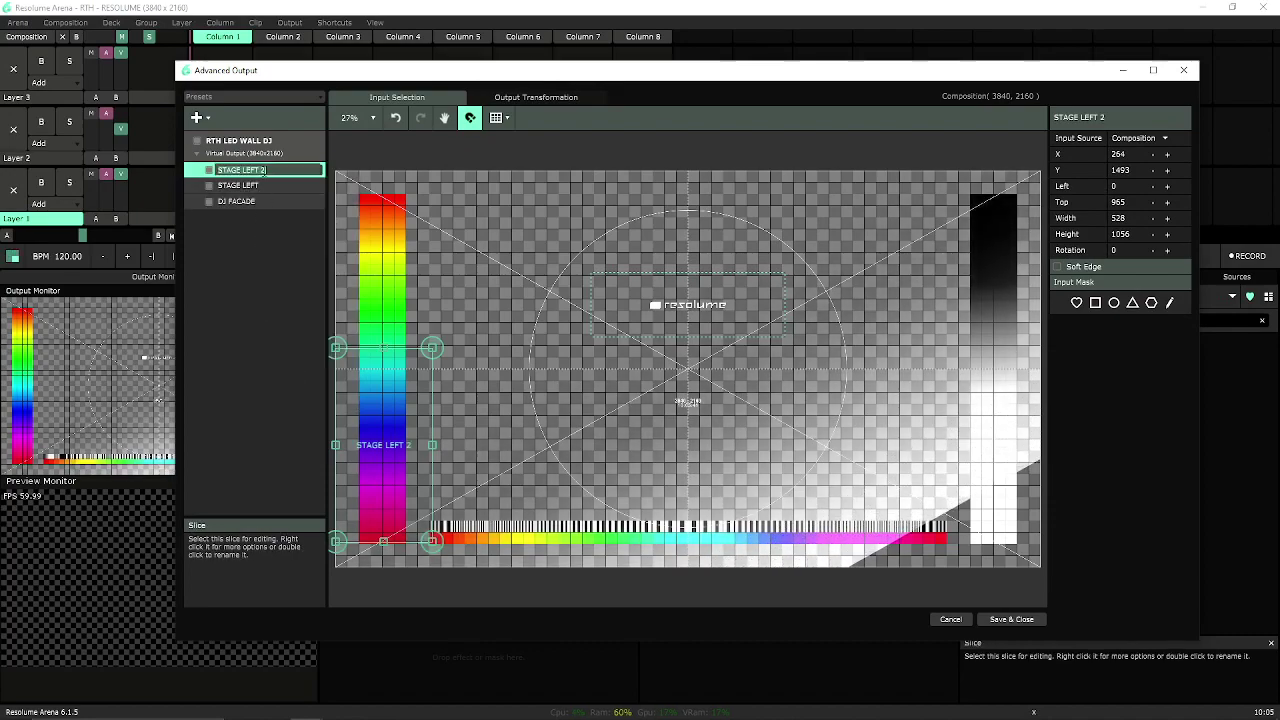
type("STAGE RIGHT")
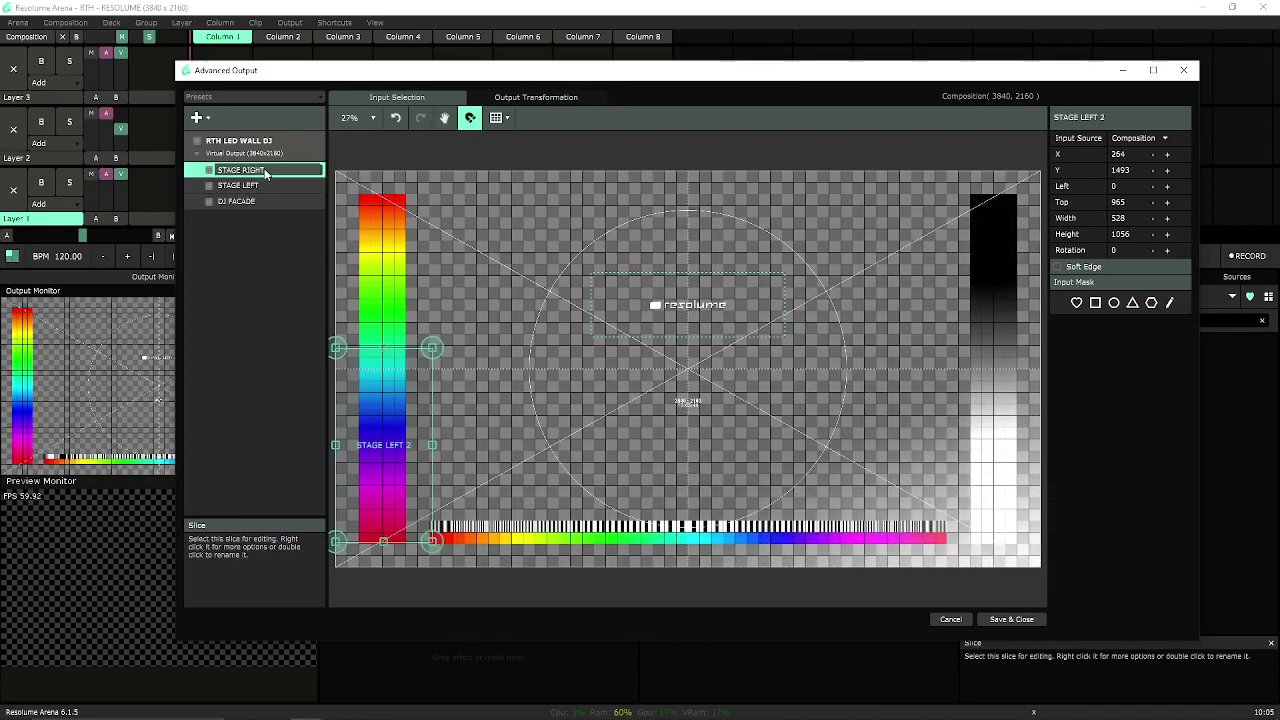
key("Return")
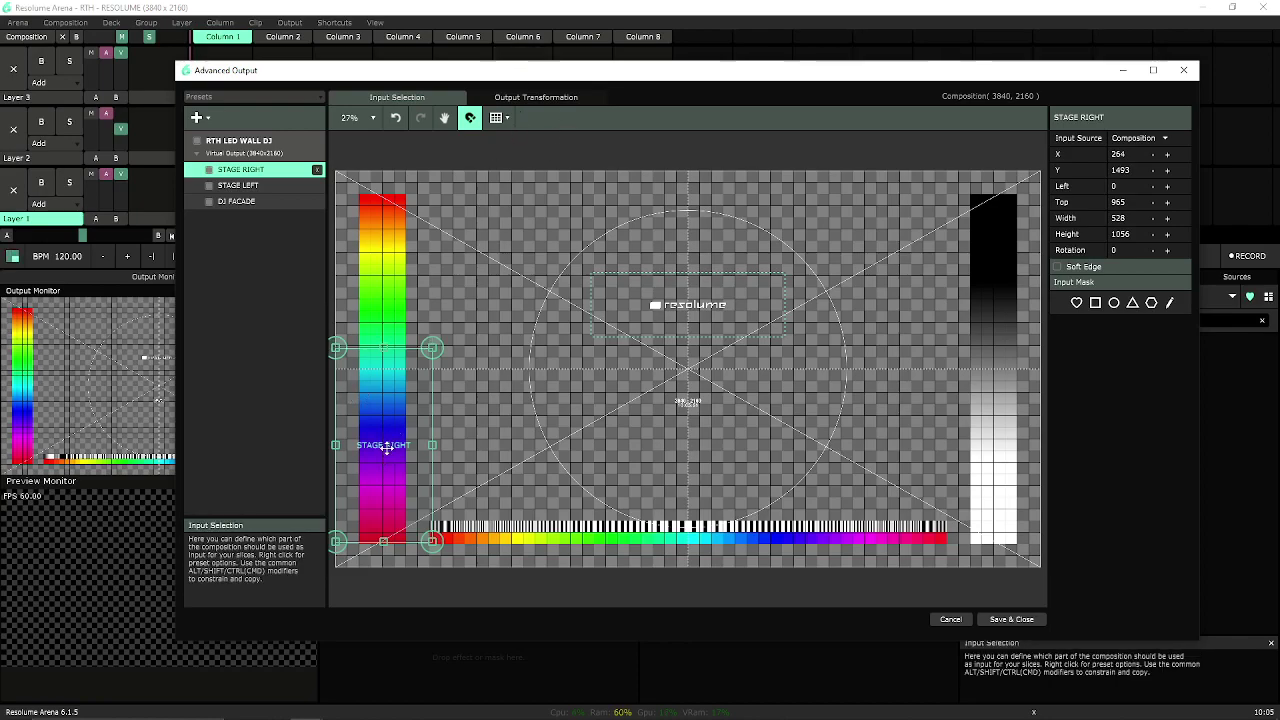
- Map STAGE RIGHT's input to the right grey bar and place it right on the output, level with STAGE LEFT
left_click_drag(386, 448, 991, 453)
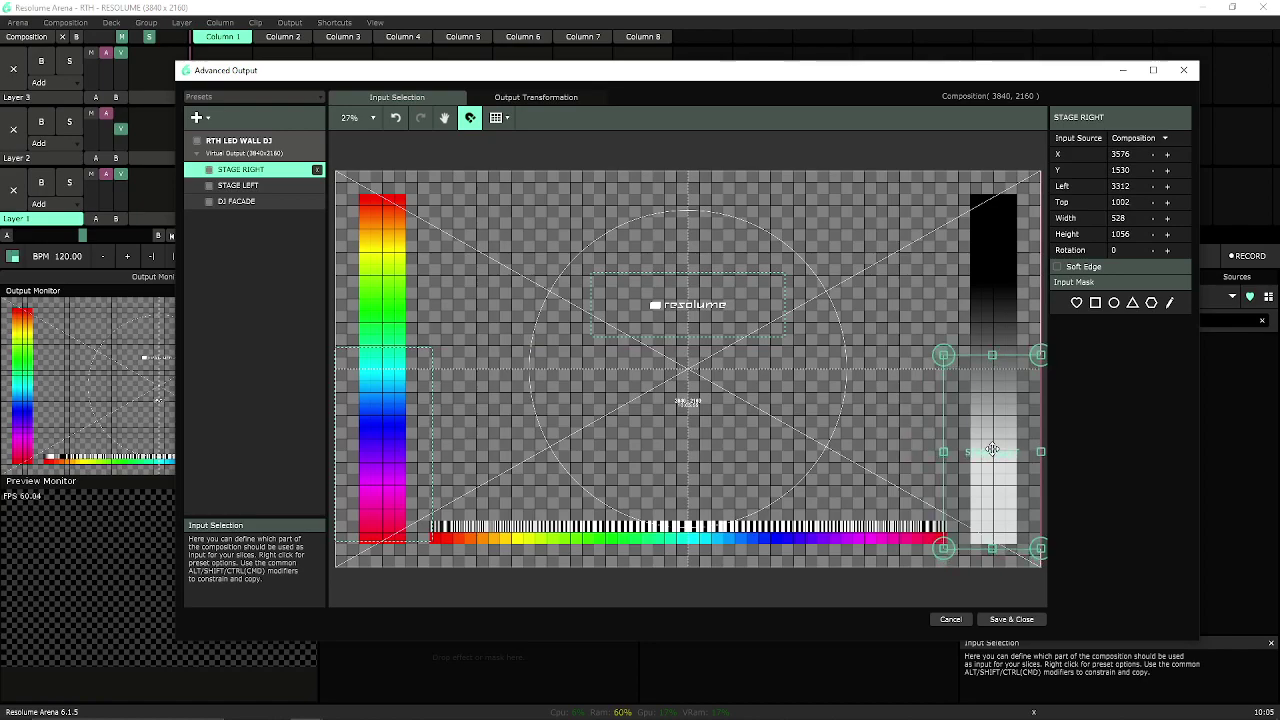
left_click(497, 100)
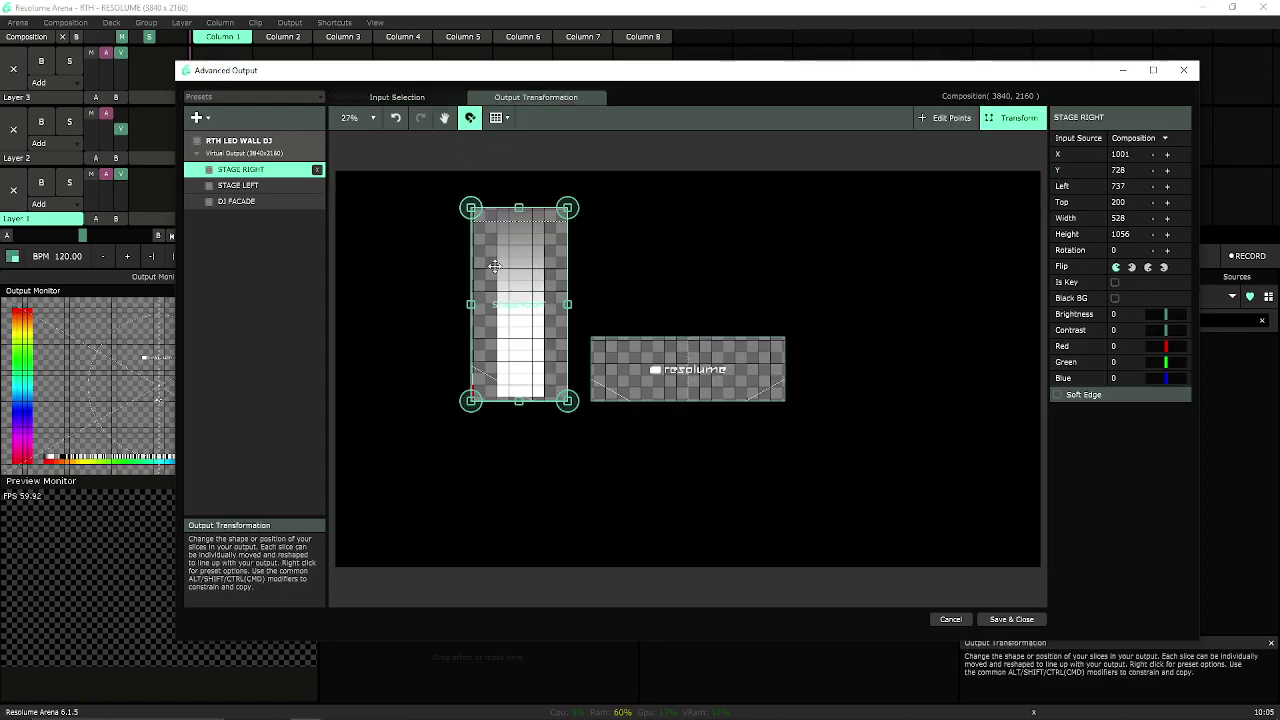
left_click_drag(494, 266, 829, 259)
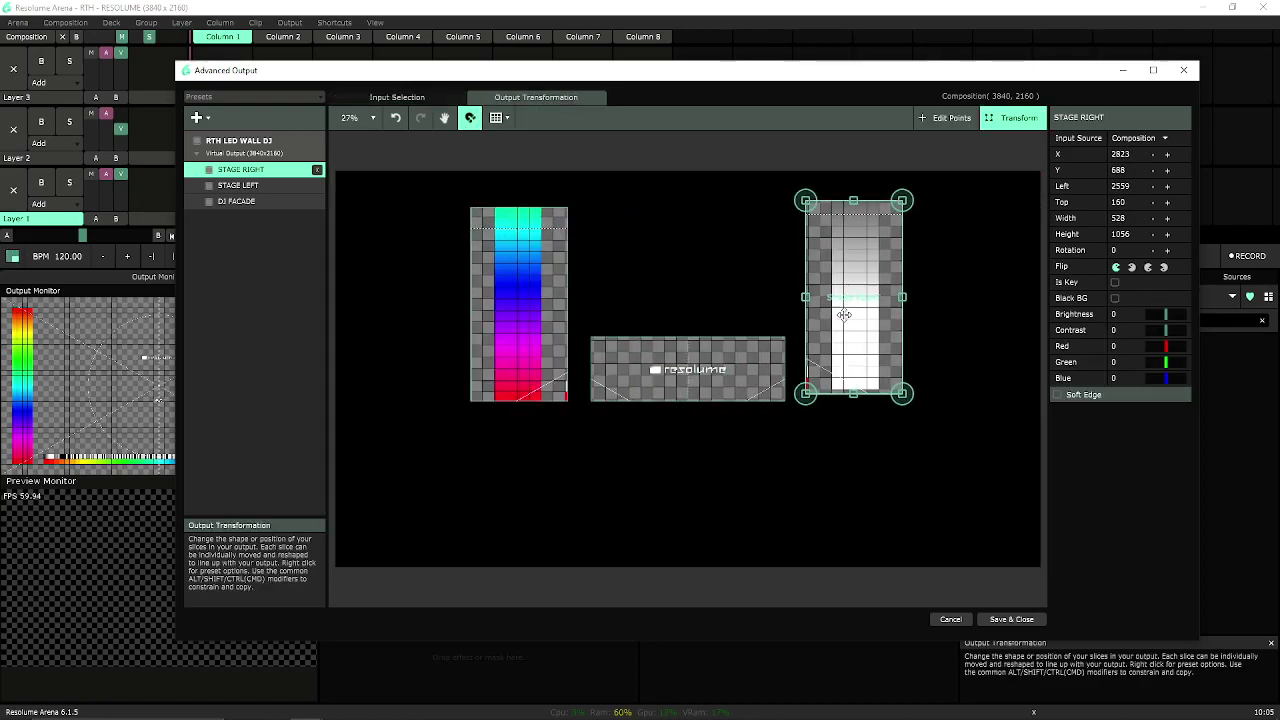
left_click_drag(844, 315, 845, 318)
left_click(772, 300)
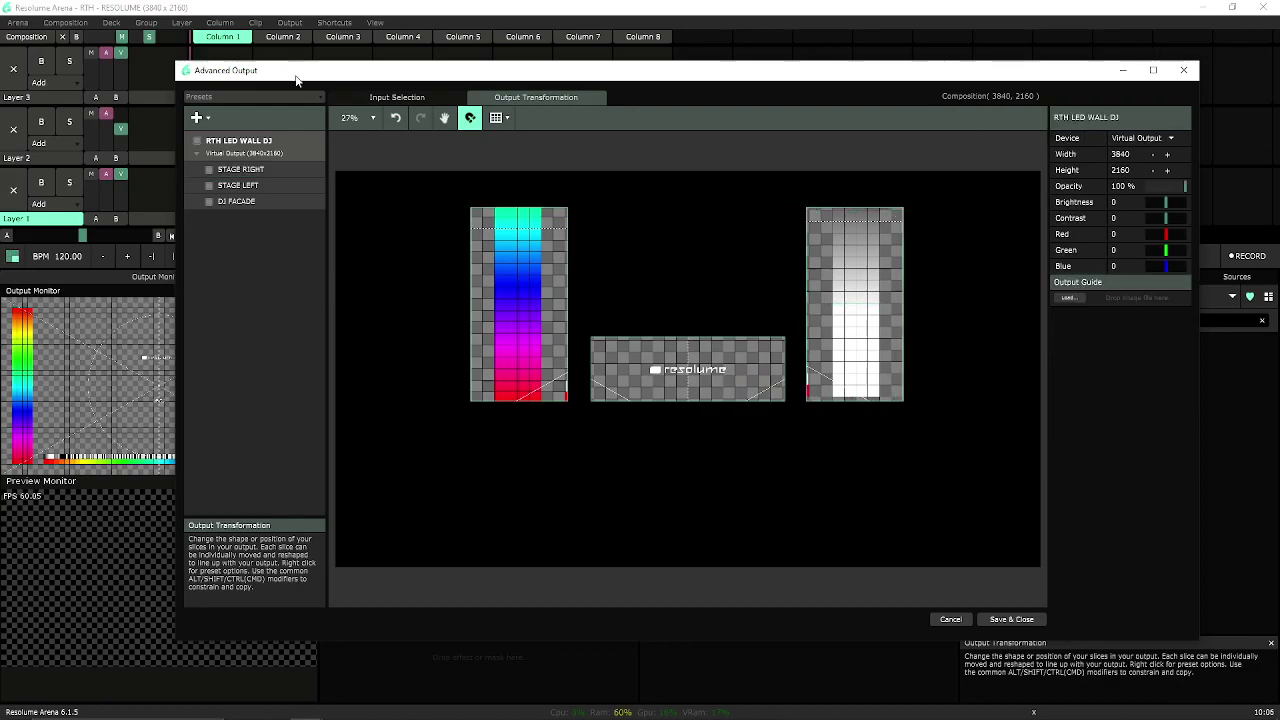
- Review the slices' input regions on the composition, then return to the output slice layout
left_click(397, 97)
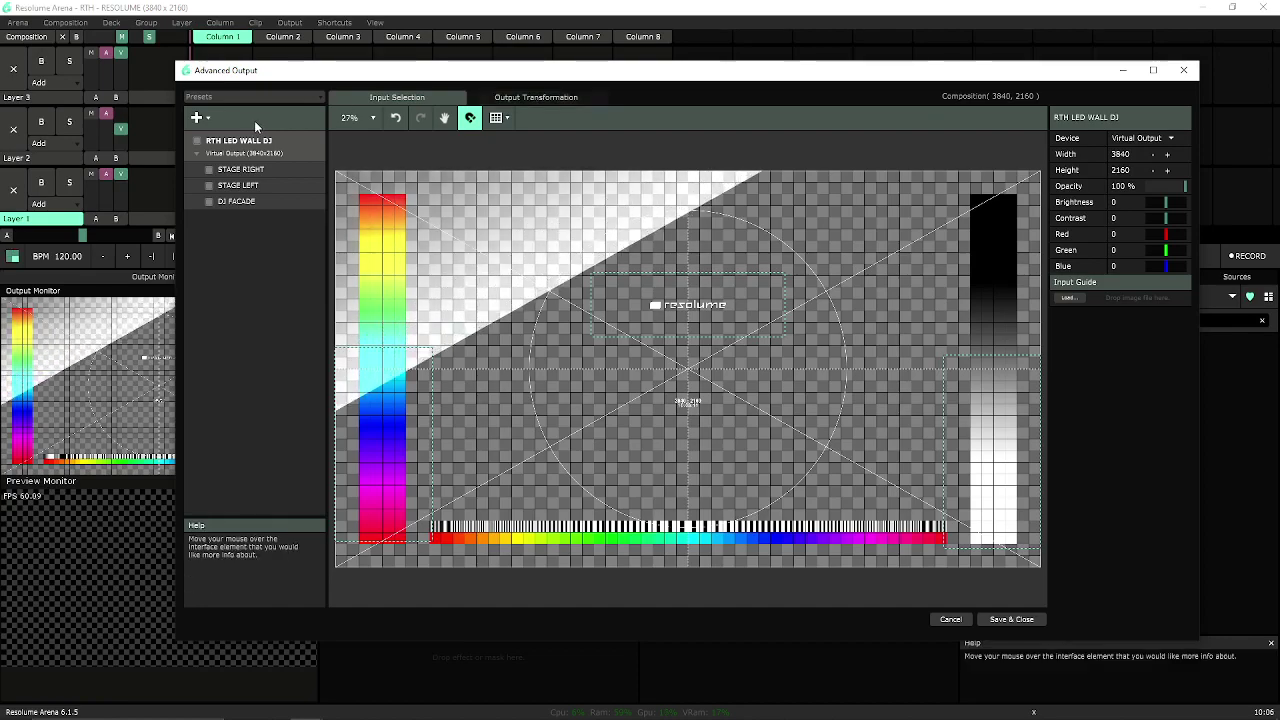
left_click(537, 97)
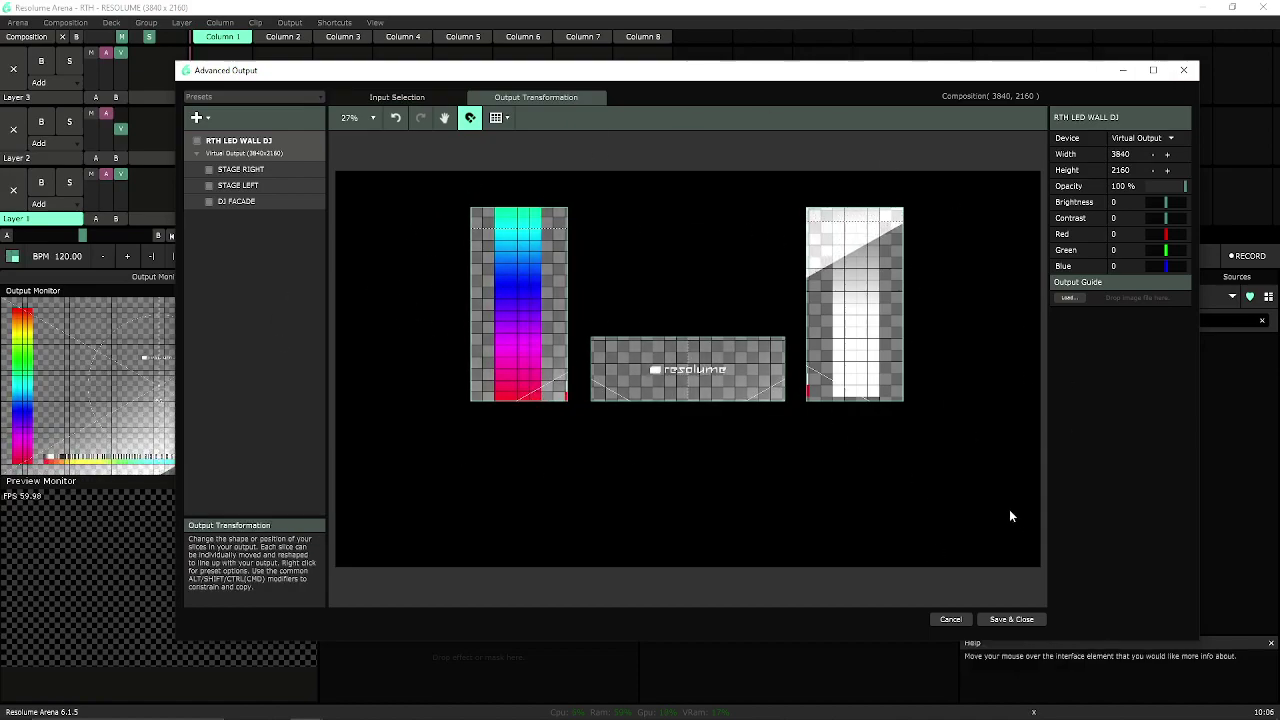
left_click_drag(908, 74, 893, 295)
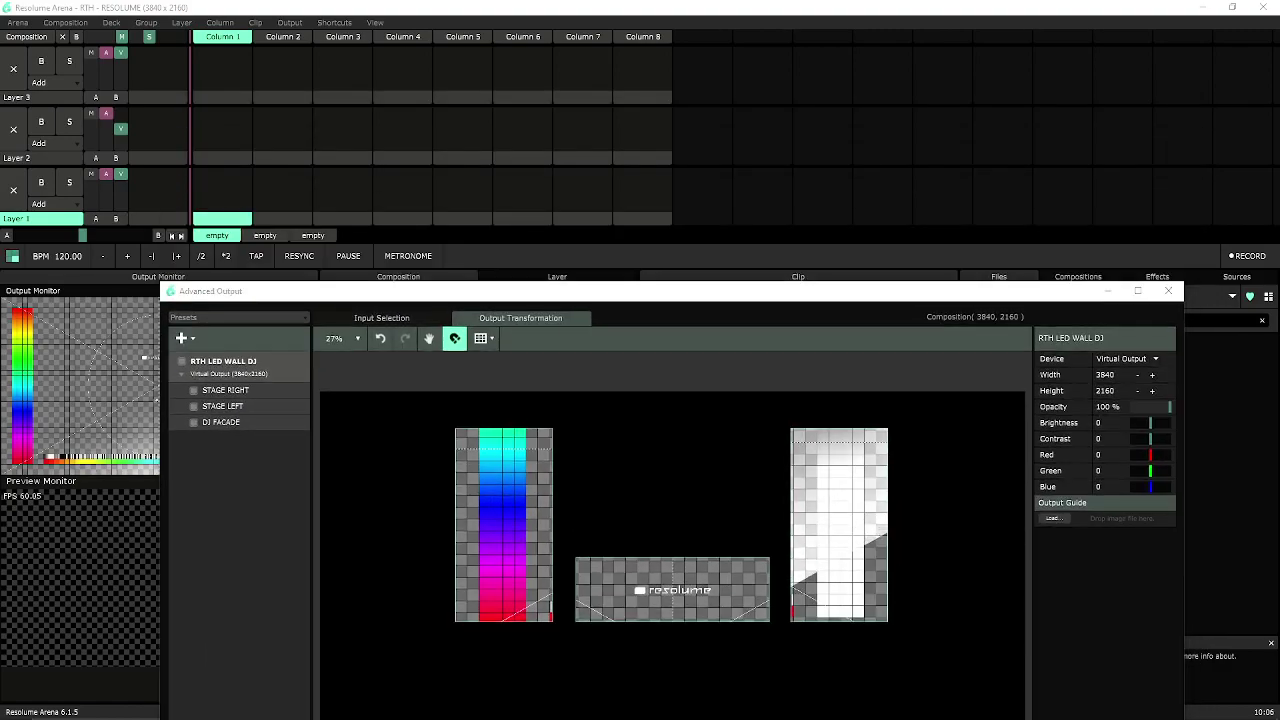
- Recheck the slices' input regions and Save & Close the three-slice Advanced Output setup
key("alt+Tab")
left_click_drag(784, 16, 575, 58)
mouse_move(704, 293)
left_mouse_down()
mouse_move(706, 430)
mouse_move(729, 206)
mouse_move(734, 300)
mouse_move(743, 225)
mouse_move(732, 95)
left_mouse_up()
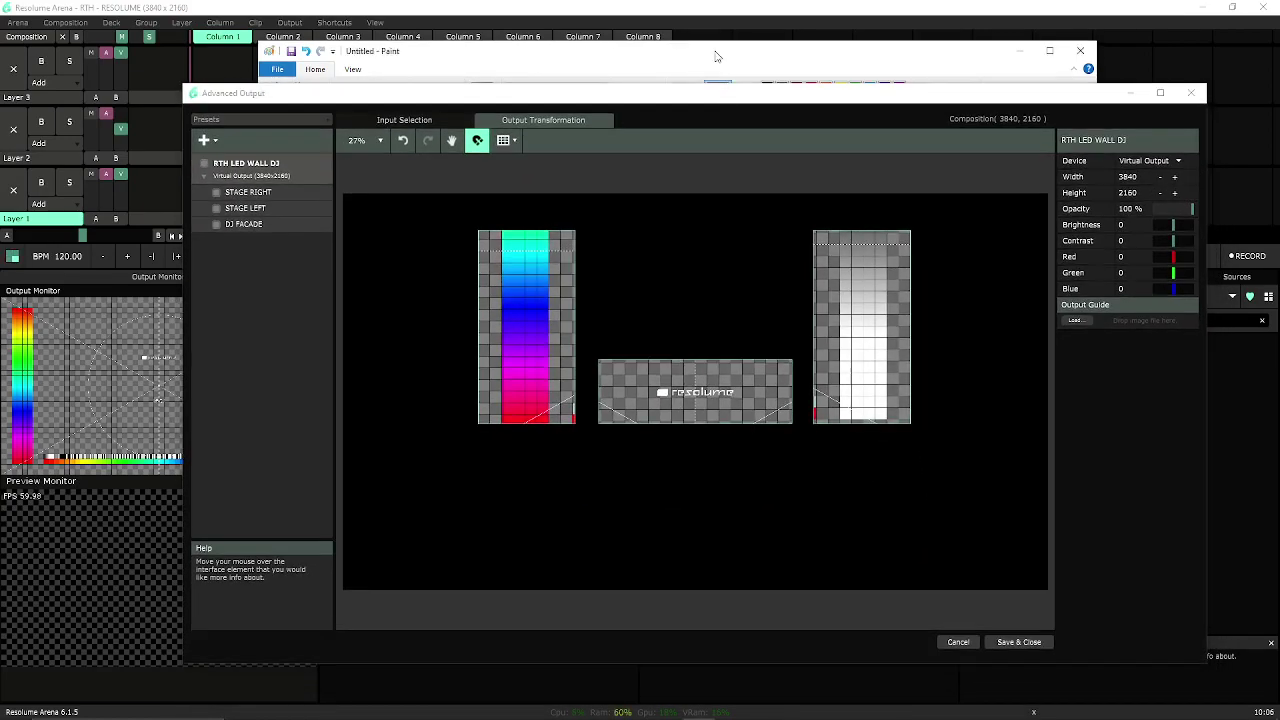
key("alt+Tab")
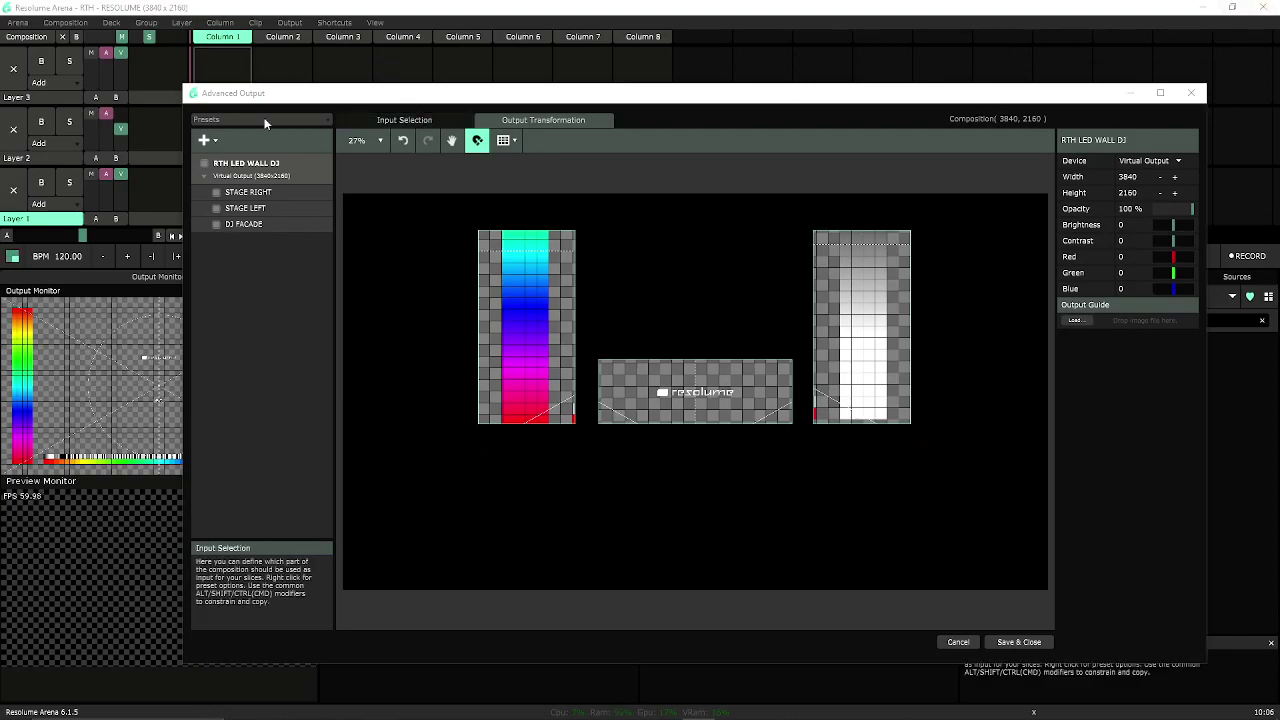
left_click(418, 120)
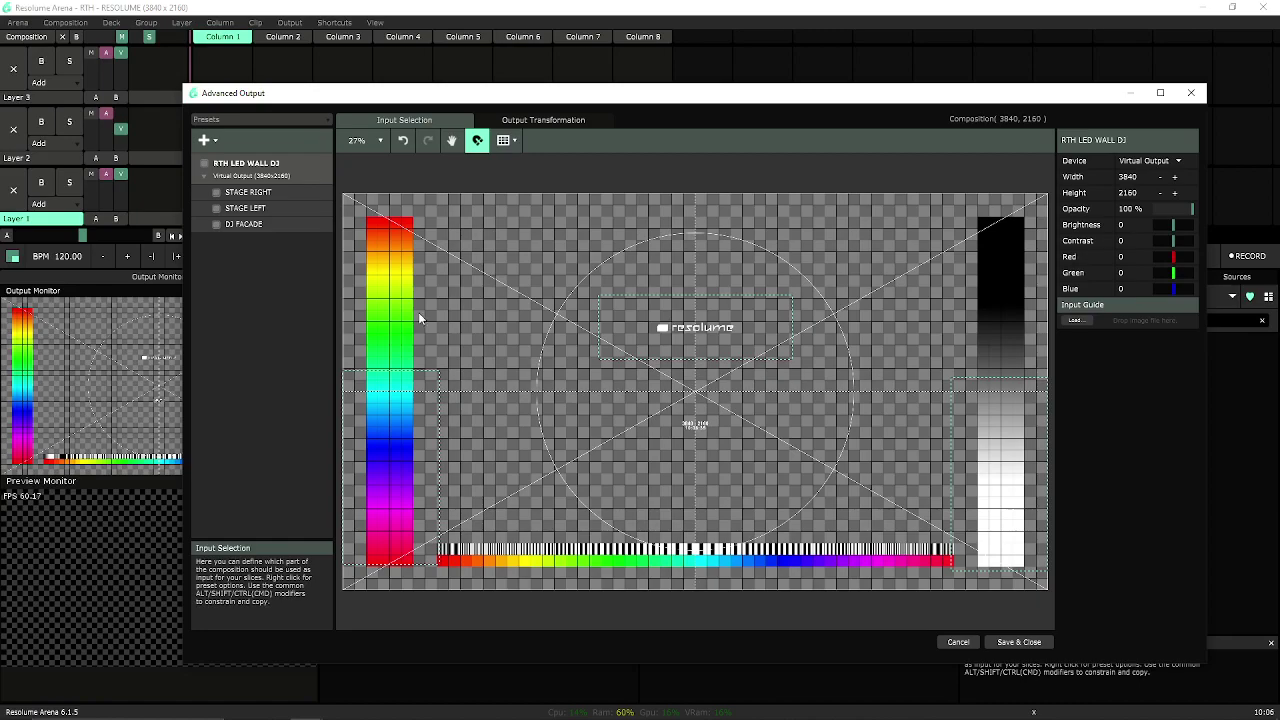
left_click(1017, 642)
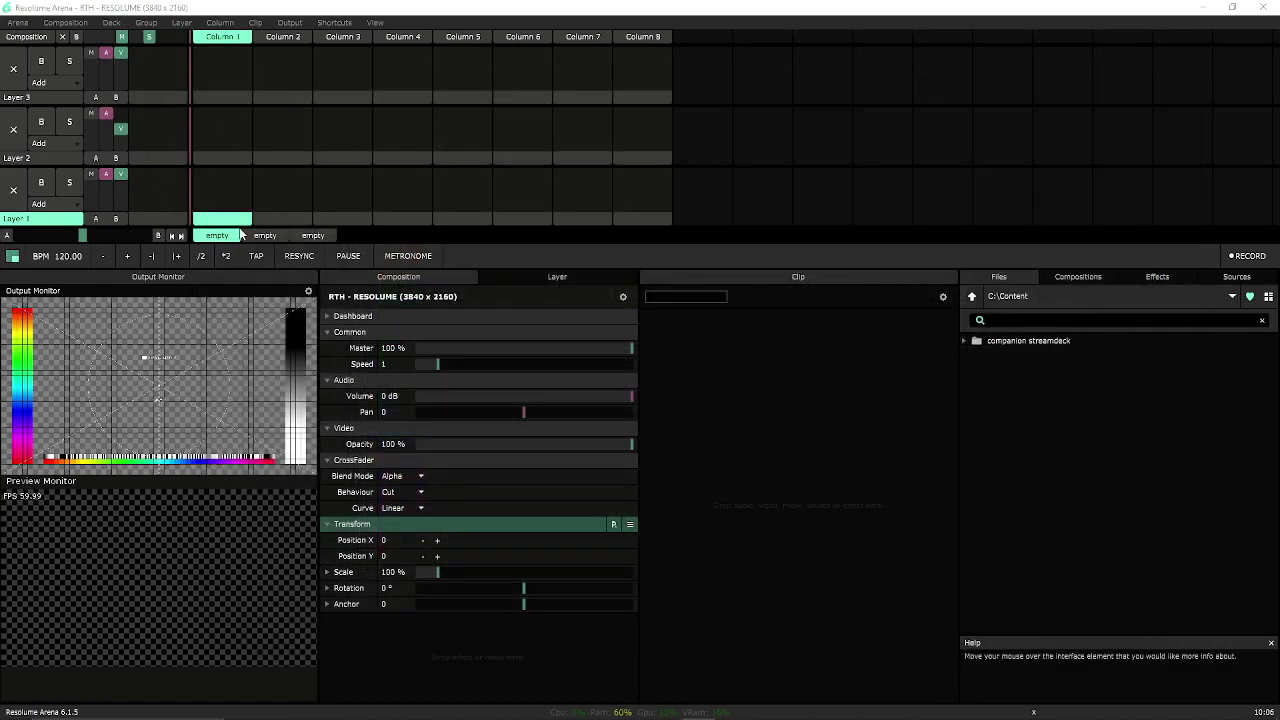
- Reopen the Advanced Output editor from the Output menu
left_click(66, 22)
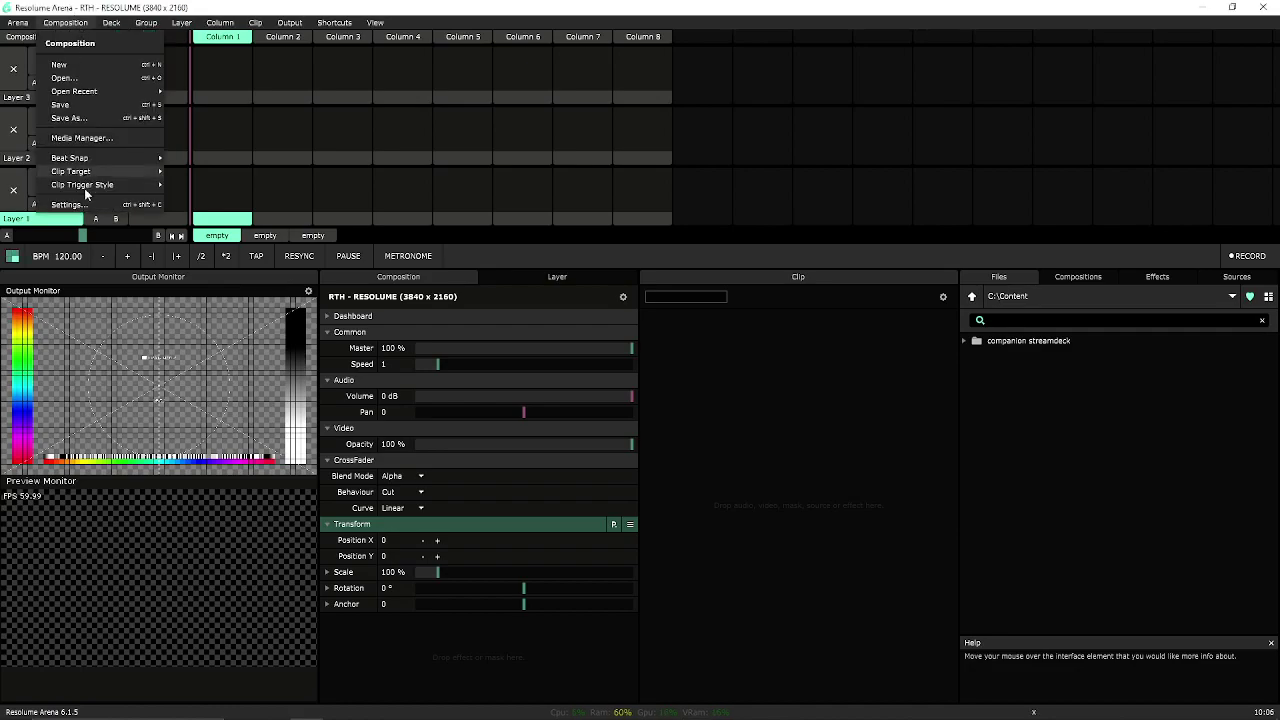
left_click(289, 22)
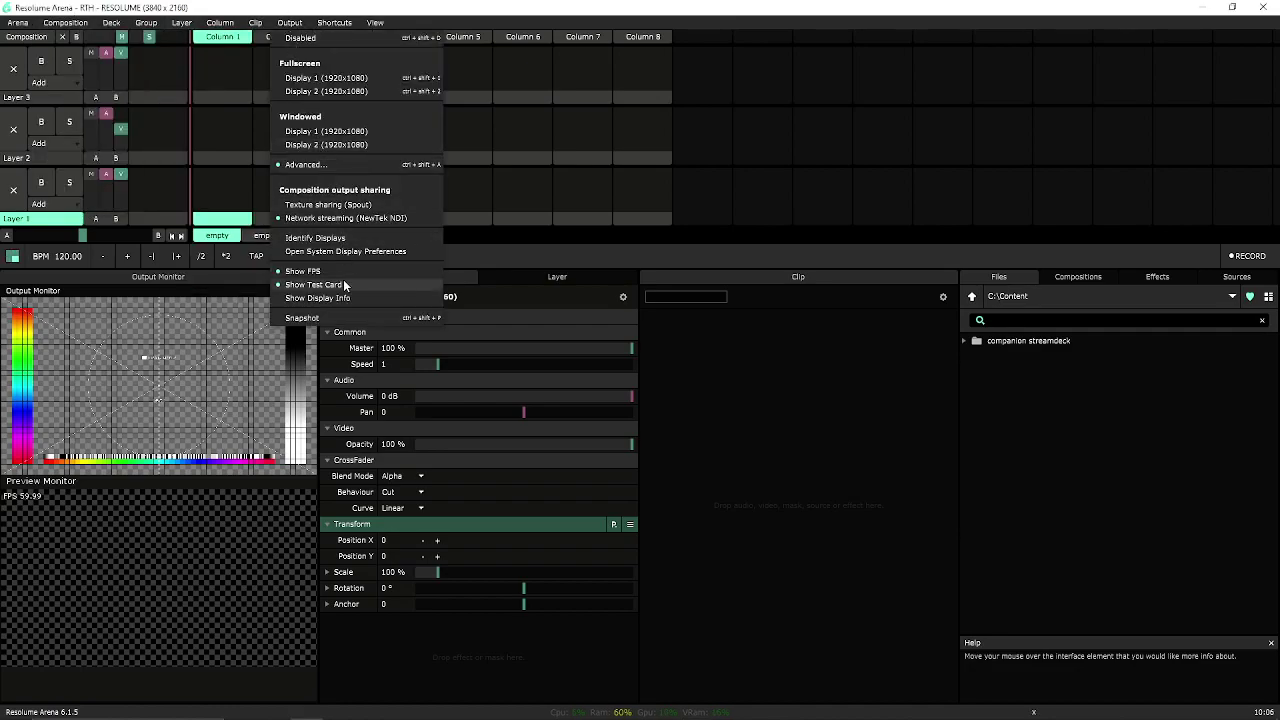
left_click(354, 164)
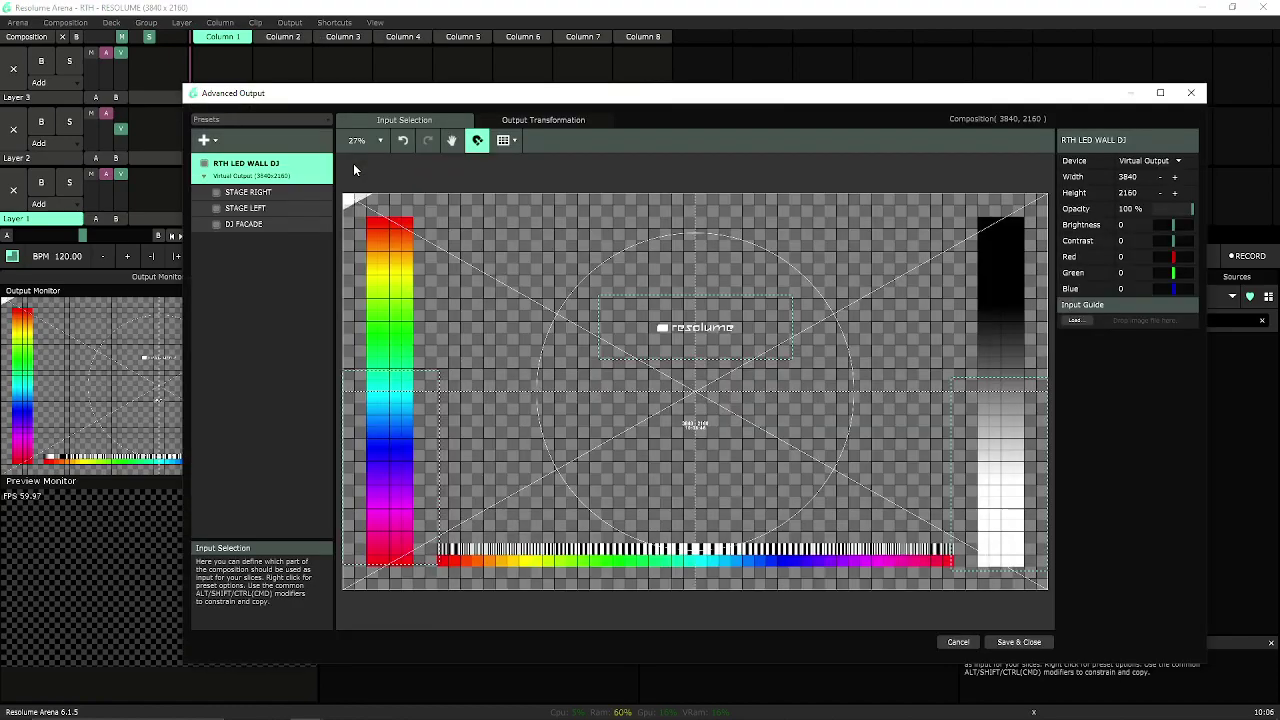
- Inspect the STAGE LEFT, DJ FACADE and STAGE RIGHT slices' input regions, ending on STAGE RIGHT
left_click(293, 192)
left_click(281, 208)
left_click(278, 224)
left_click(276, 208)
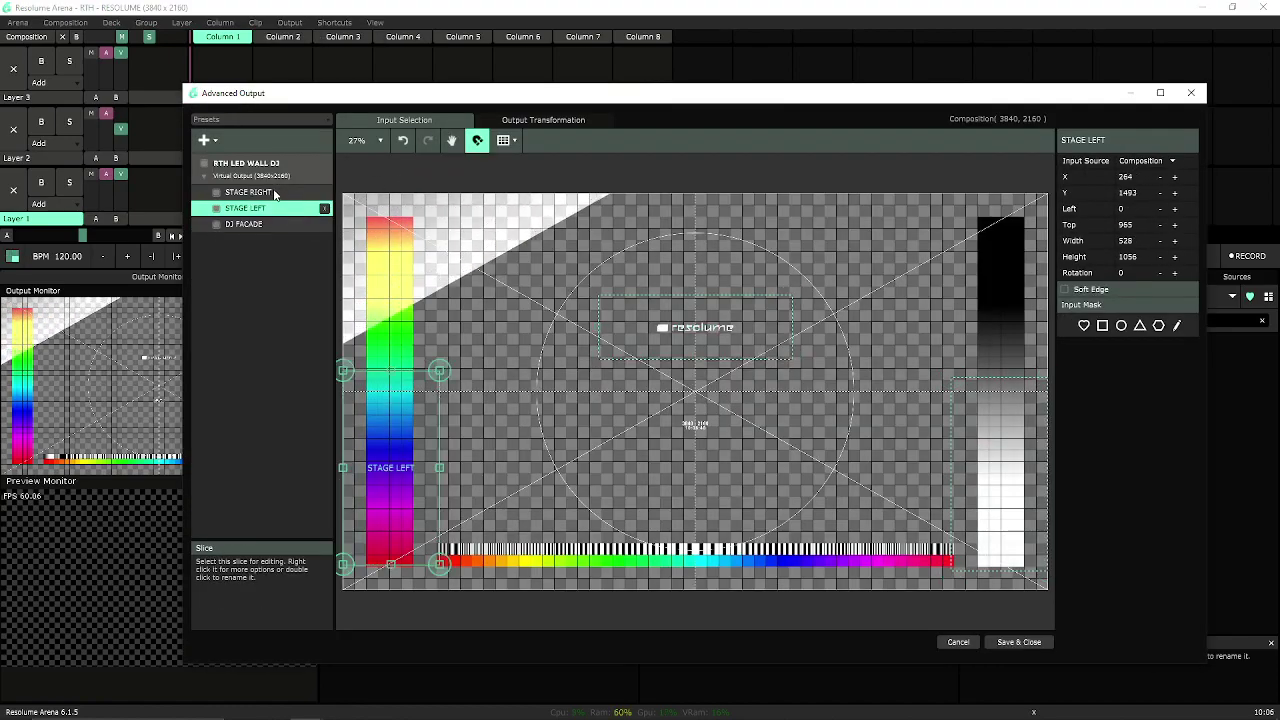
left_click(273, 197)
left_click(273, 208)
left_click(273, 224)
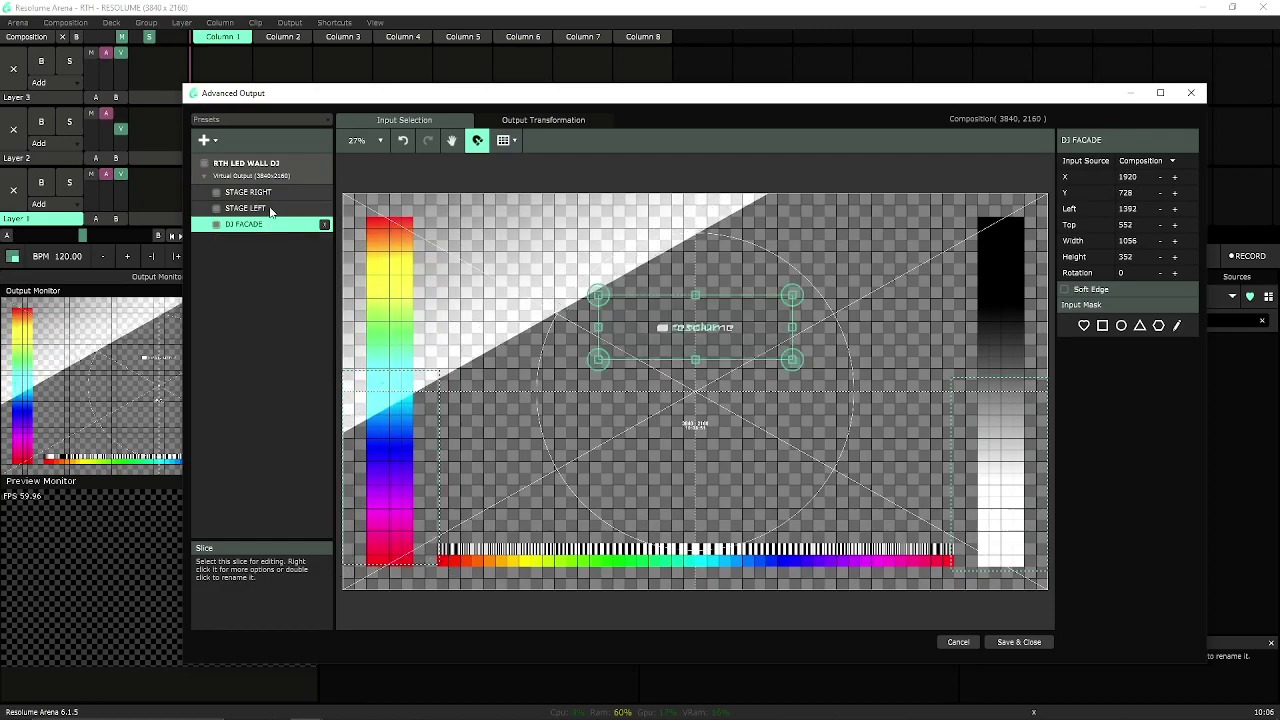
left_click(273, 194)
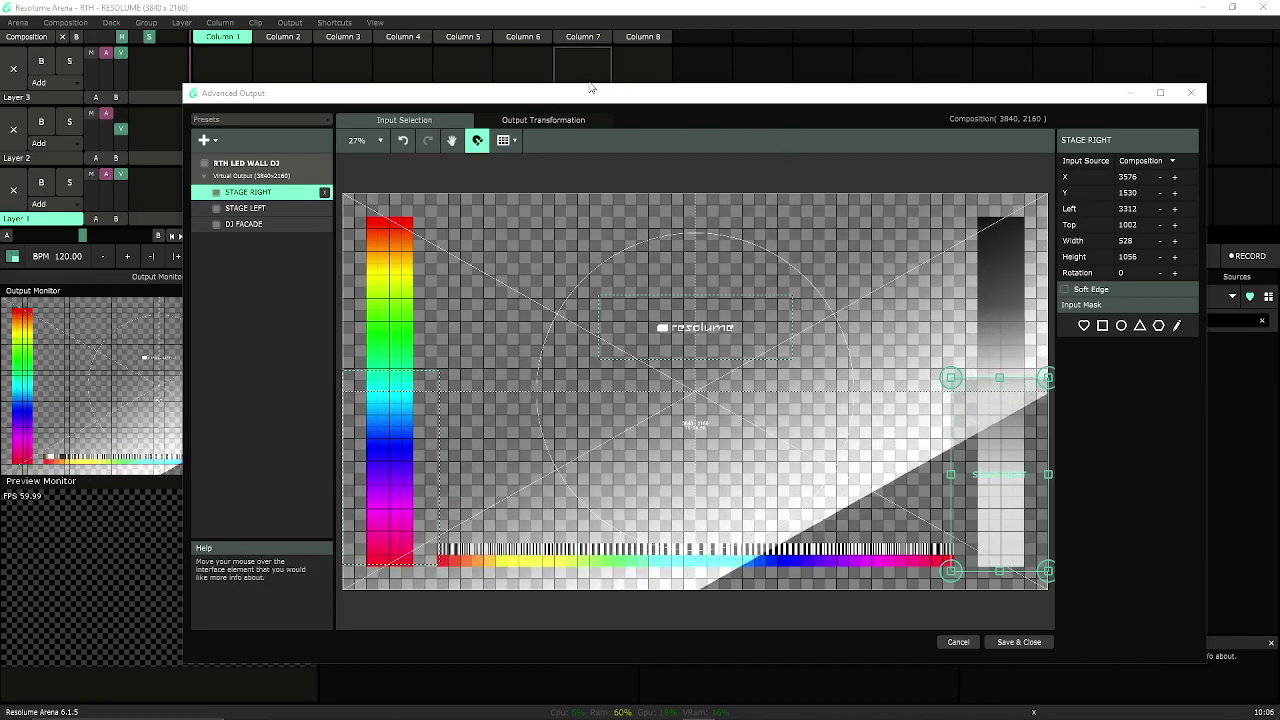
left_click_drag(589, 100, 600, 46)
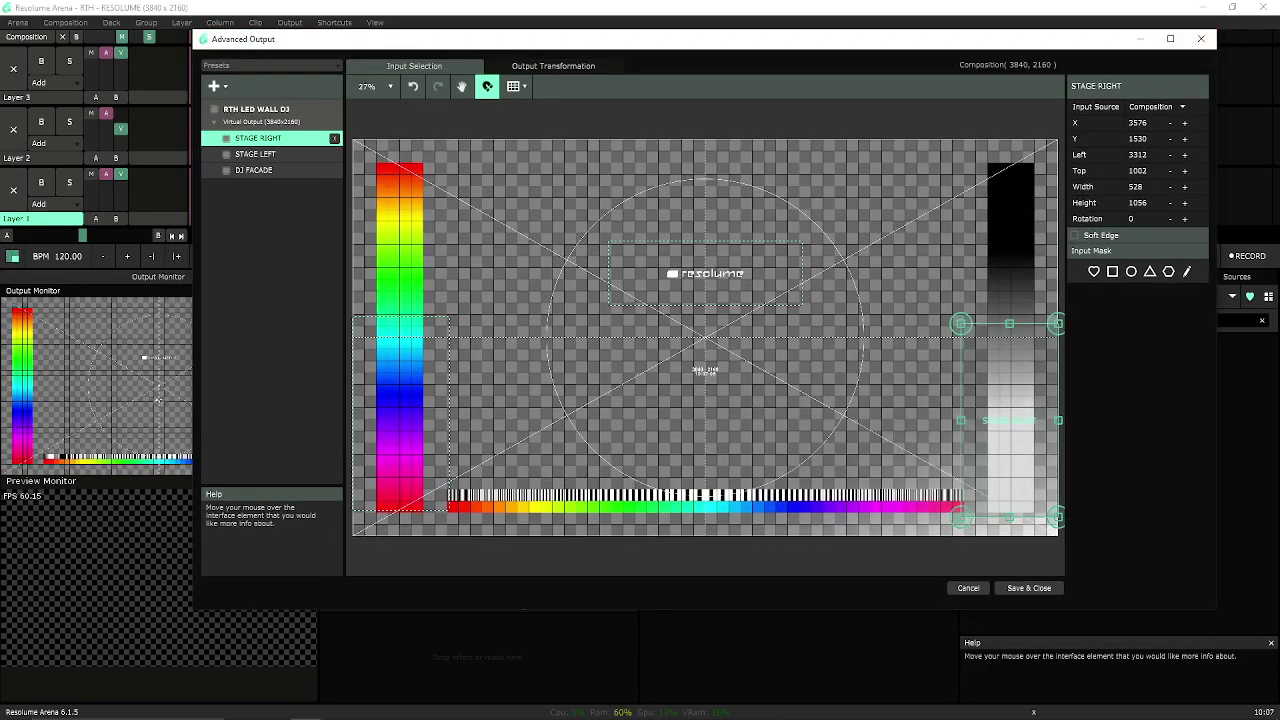